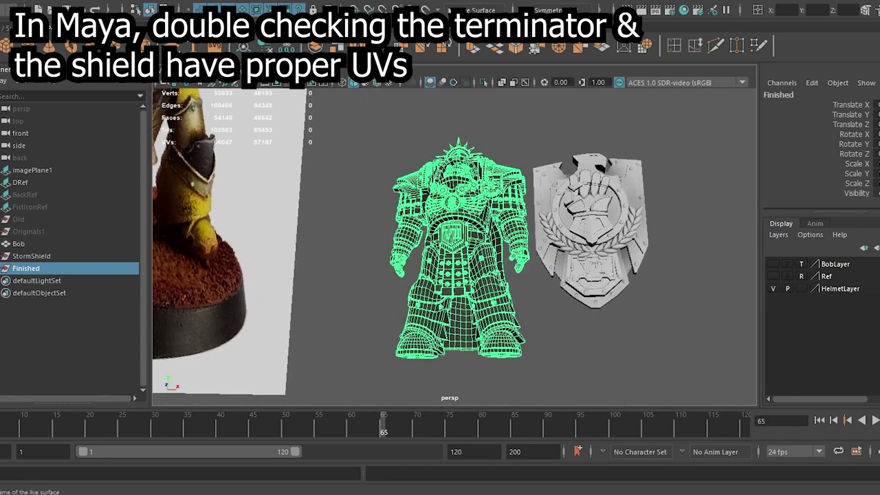
Step: Open the UV Editor for the Finished group and inspect the terminator's UV layout
{"action": "left_click", "coordinate": [450, 13]}
{"action": "scroll", "coordinate": [378, 275], "scroll_direction": "down", "scroll_amount": 5}
{"action": "middle_click_drag", "start_coordinate": [377, 276], "coordinate": [325, 342], "text": "alt"}
{"action": "scroll", "coordinate": [324, 343], "scroll_direction": "down", "scroll_amount": 5}
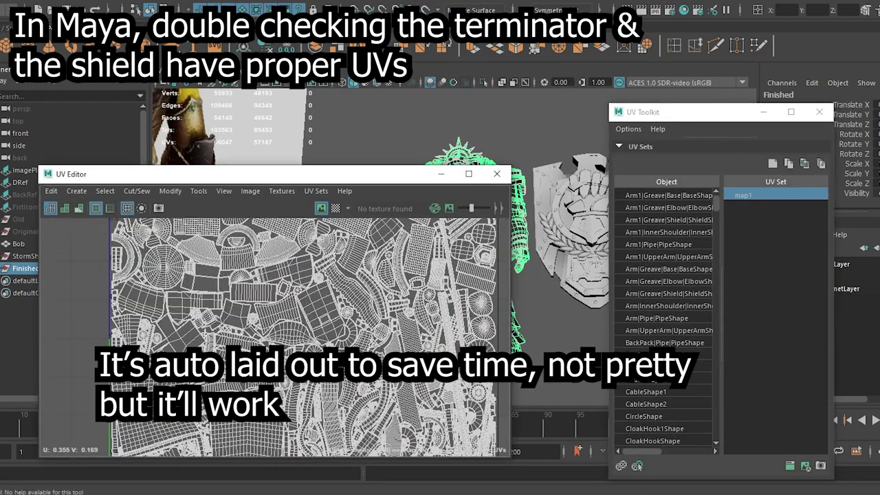
{"action": "scroll", "coordinate": [309, 381], "scroll_direction": "down", "scroll_amount": 3}
{"action": "scroll", "coordinate": [309, 382], "scroll_direction": "up", "scroll_amount": 6}
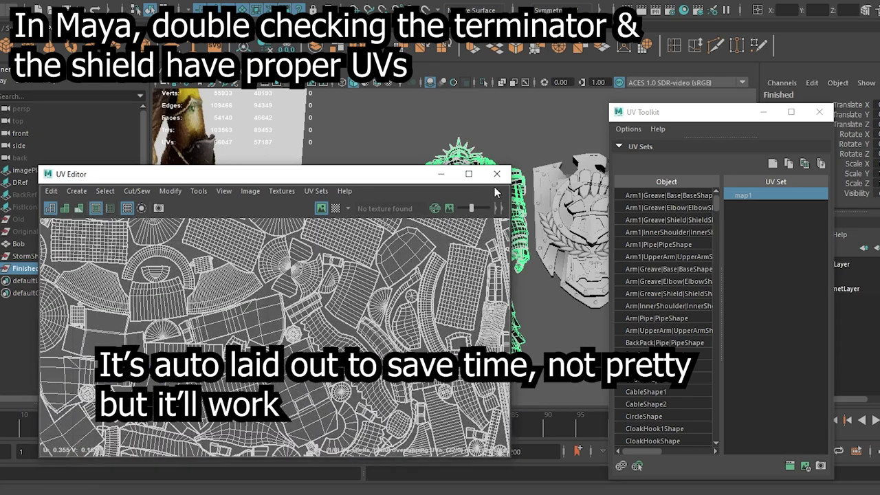
{"action": "left_click", "coordinate": [506, 176]}
Step: Select the StormShield group and inspect its UV layout in the UV Editor
{"action": "middle_click_drag", "start_coordinate": [495, 199], "coordinate": [378, 217], "text": "alt"}
{"action": "left_click", "coordinate": [59, 256]}
{"action": "left_click_drag", "start_coordinate": [452, 199], "coordinate": [500, 178], "text": "alt"}
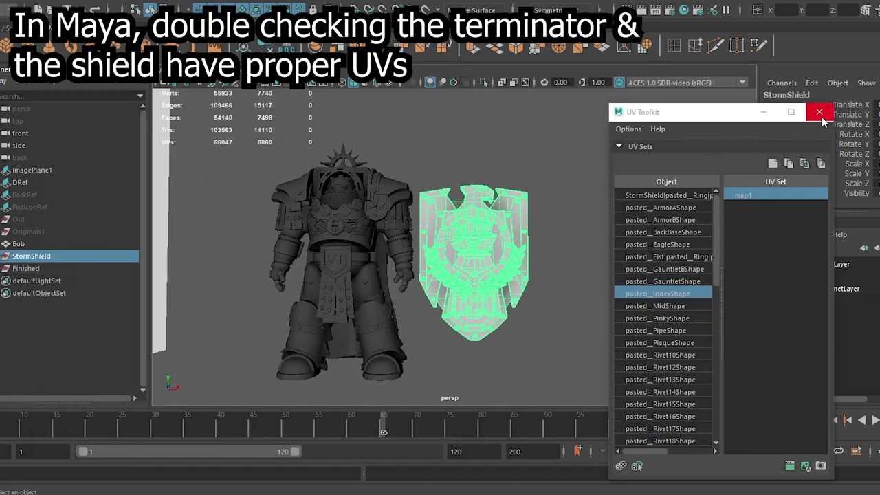
{"action": "left_click", "coordinate": [819, 111]}
{"action": "left_click", "coordinate": [432, 4]}
{"action": "left_click", "coordinate": [440, 16]}
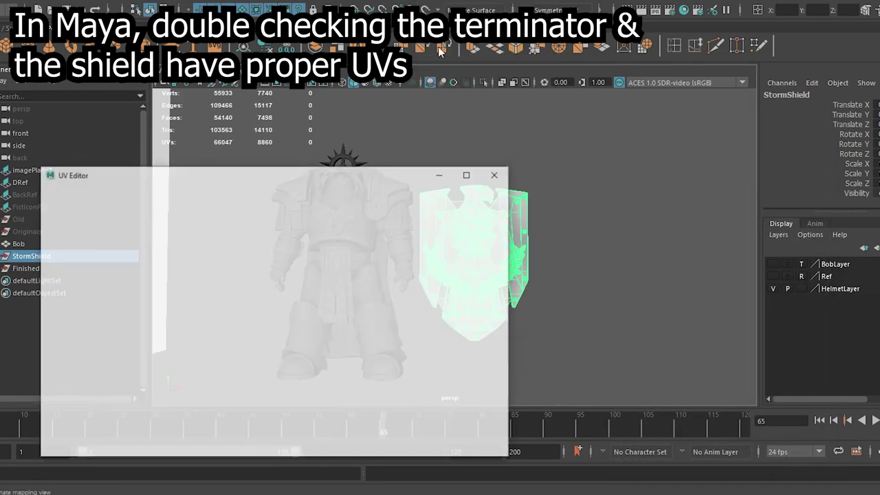
{"action": "scroll", "coordinate": [352, 399], "scroll_direction": "up", "scroll_amount": 10}
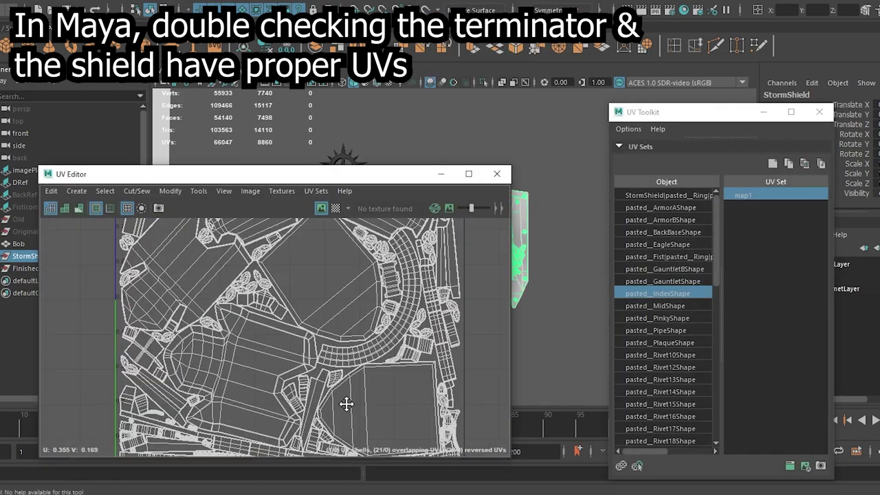
{"action": "scroll", "coordinate": [208, 335], "scroll_direction": "down", "scroll_amount": 10}
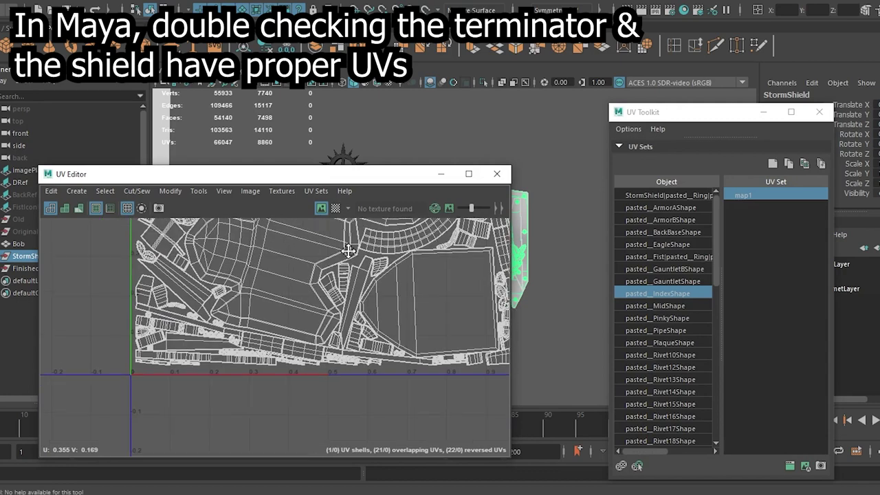
{"action": "left_click", "coordinate": [505, 181]}
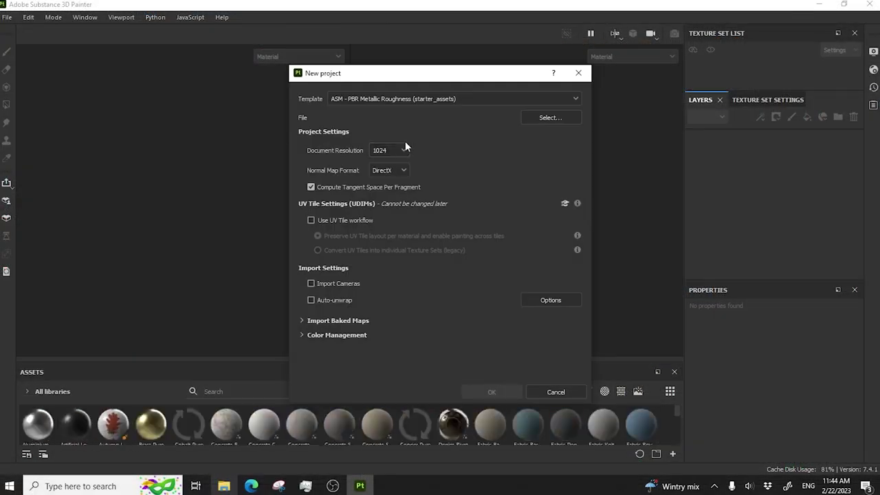
Step: In Substance 3D Painter, create a new project from TerminatorToPaint.fbx with a document resolution of 4096
{"action": "left_click", "coordinate": [403, 150]}
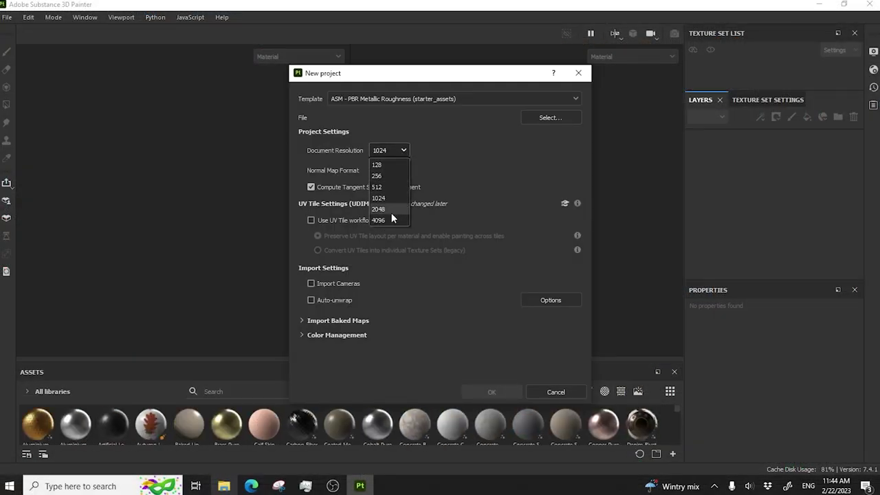
{"action": "left_click", "coordinate": [550, 117]}
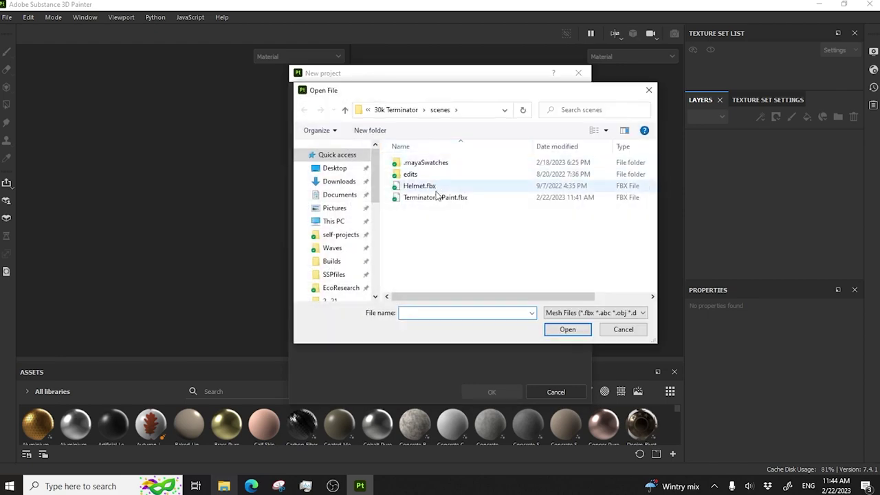
{"action": "left_click", "coordinate": [523, 197]}
{"action": "left_click", "coordinate": [567, 329]}
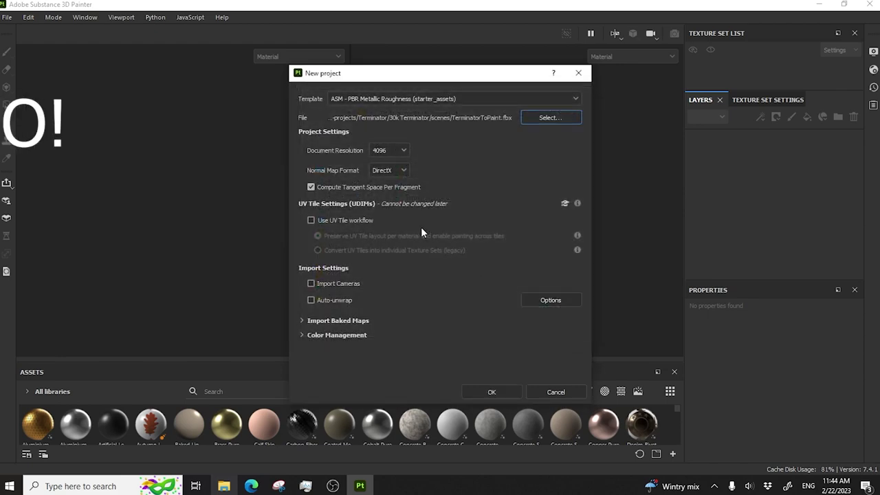
{"action": "left_click", "coordinate": [490, 393]}
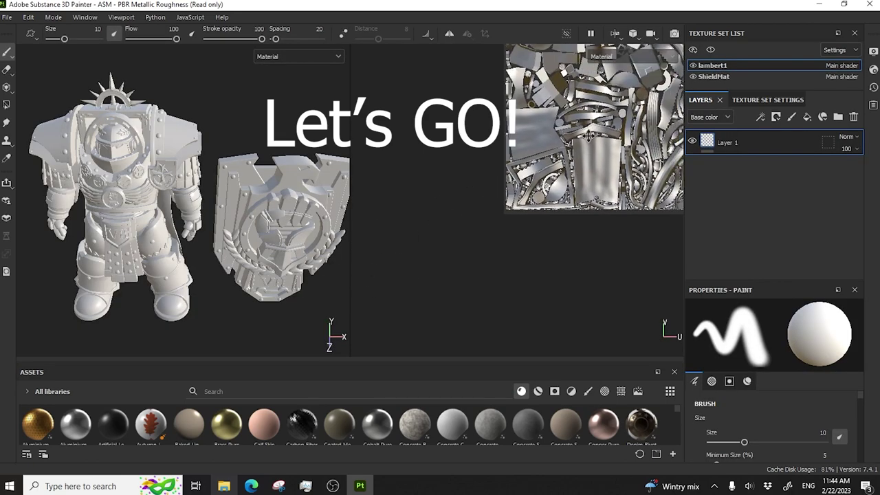
Step: Set up mesh map baking for only Ambient occlusion and Curvature, using the low poly mesh as the high poly mesh
{"action": "scroll", "coordinate": [451, 263], "scroll_direction": "up", "scroll_amount": 1}
{"action": "middle_click_drag", "start_coordinate": [451, 263], "coordinate": [485, 149], "text": "alt"}
{"action": "scroll", "coordinate": [614, 211], "scroll_direction": "down", "scroll_amount": 5}
{"action": "left_click", "coordinate": [767, 99]}
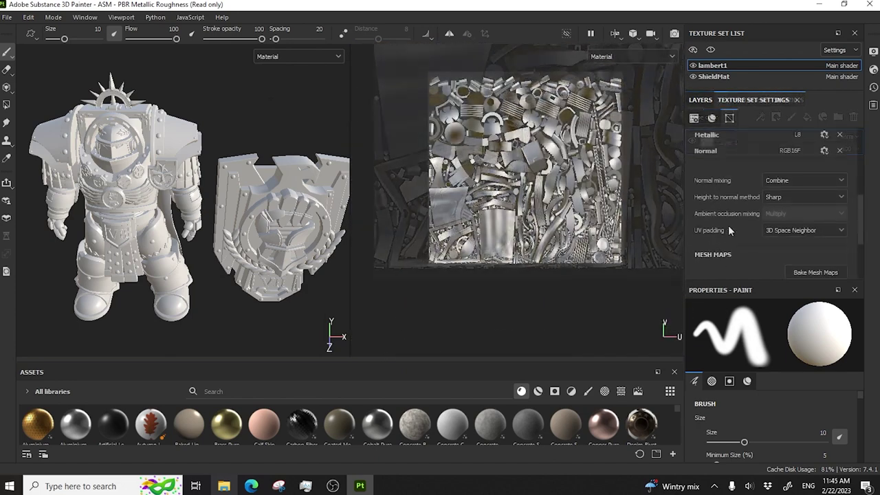
{"action": "scroll", "coordinate": [728, 224], "scroll_direction": "down", "scroll_amount": 5}
{"action": "left_click", "coordinate": [797, 206]}
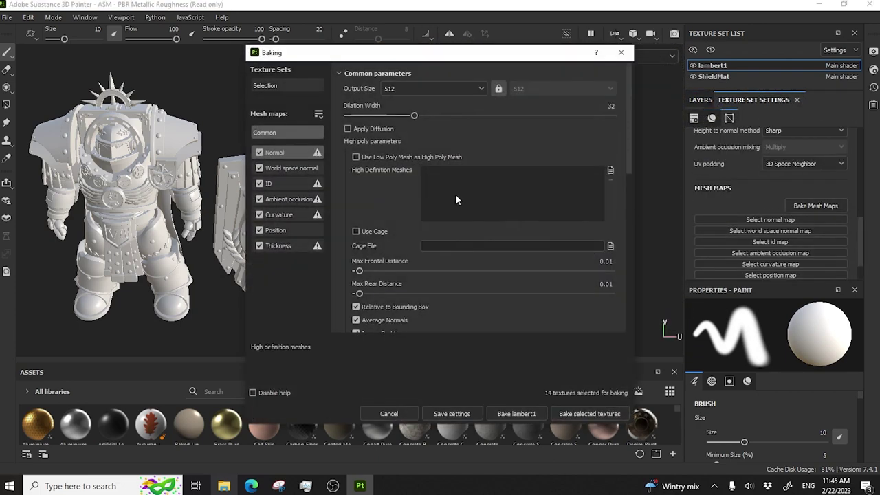
{"action": "left_click", "coordinate": [268, 168]}
{"action": "left_click", "coordinate": [379, 157]}
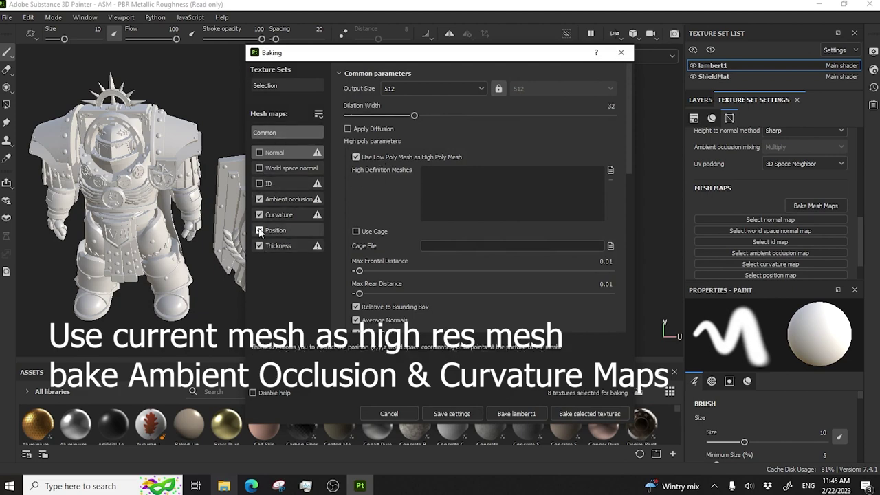
Step: Set the bake output size to 2048 and bake the selected maps for the lambert1 and ShieldMat texture sets
{"action": "left_click", "coordinate": [465, 88]}
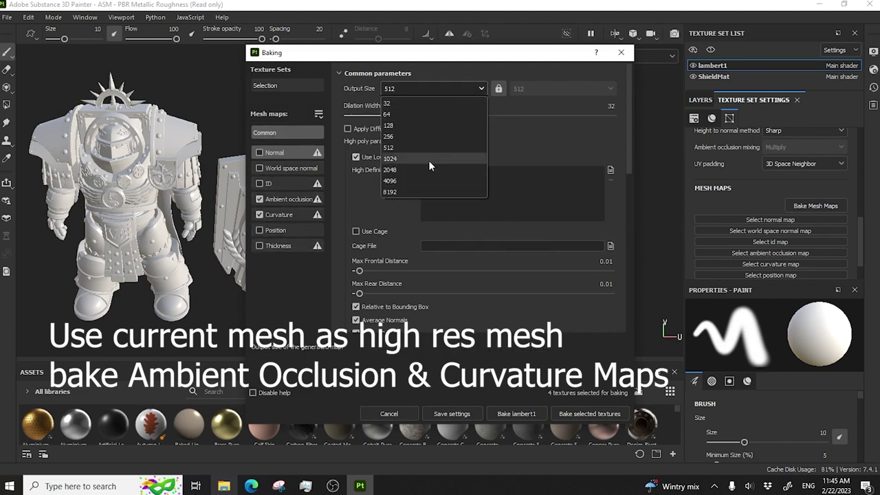
{"action": "left_click", "coordinate": [433, 166]}
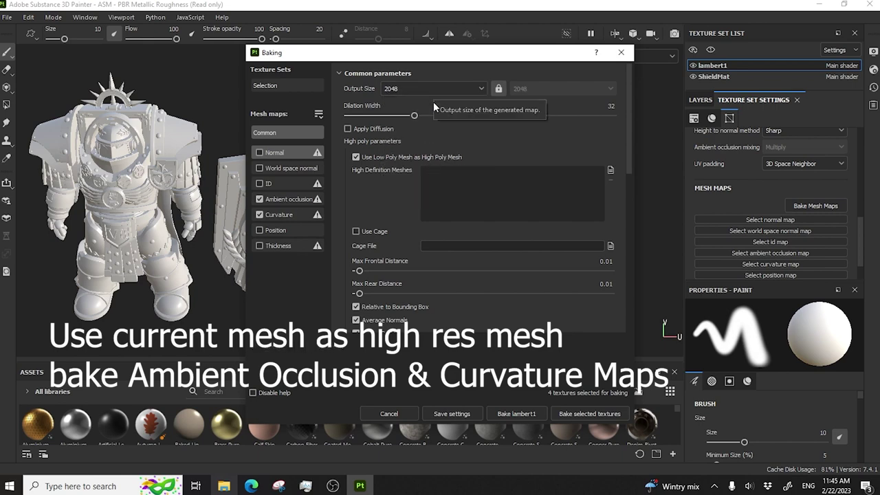
{"action": "left_click", "coordinate": [304, 85]}
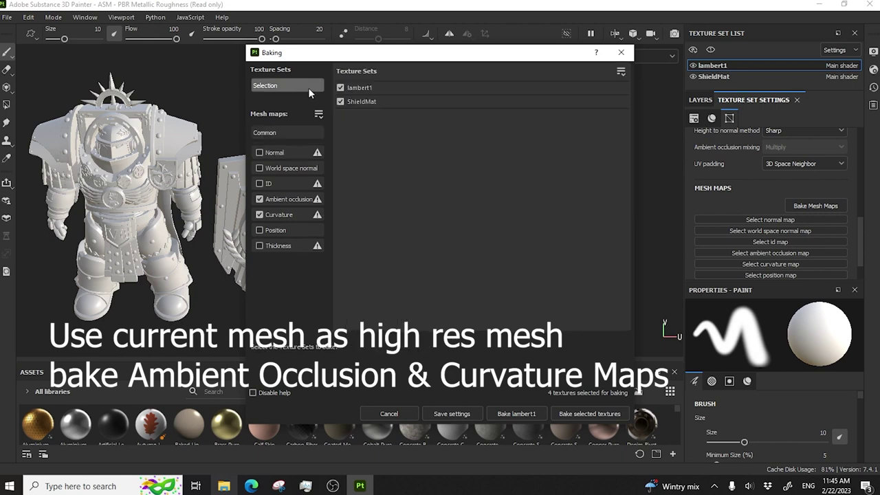
{"action": "left_click", "coordinate": [305, 131]}
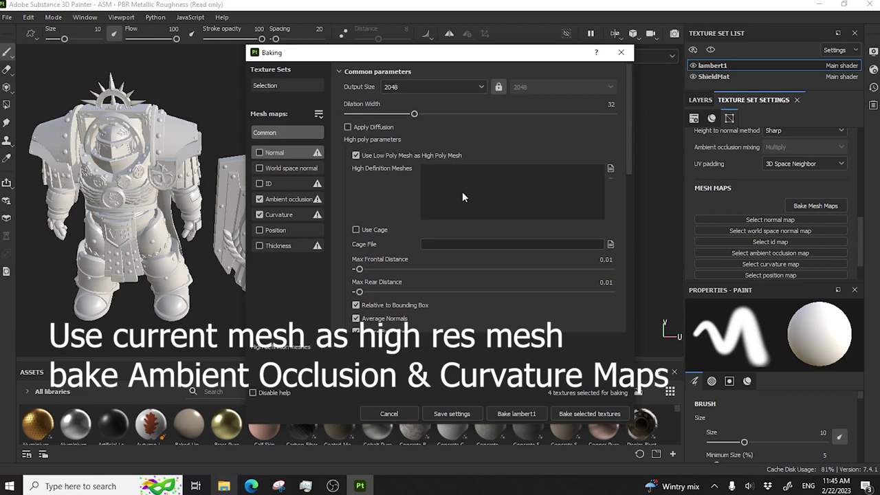
{"action": "left_click", "coordinate": [576, 415]}
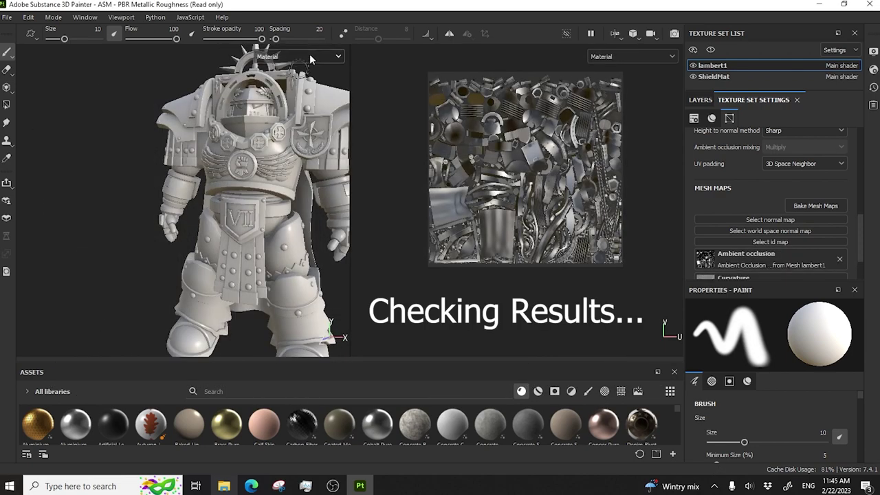
Step: Display the baked Ambient occlusion map and inspect it on the terminator and shield
{"action": "left_click", "coordinate": [309, 55]}
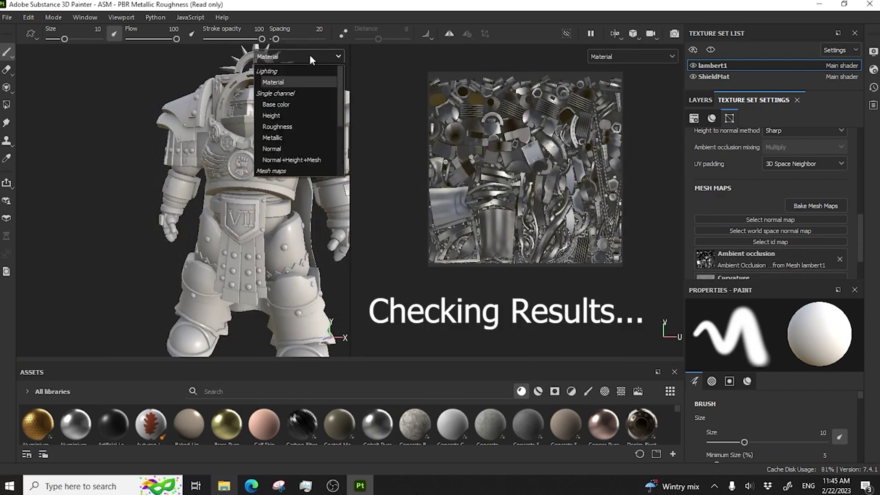
{"action": "scroll", "coordinate": [303, 130], "scroll_direction": "down", "scroll_amount": 3}
{"action": "left_click", "coordinate": [308, 149]}
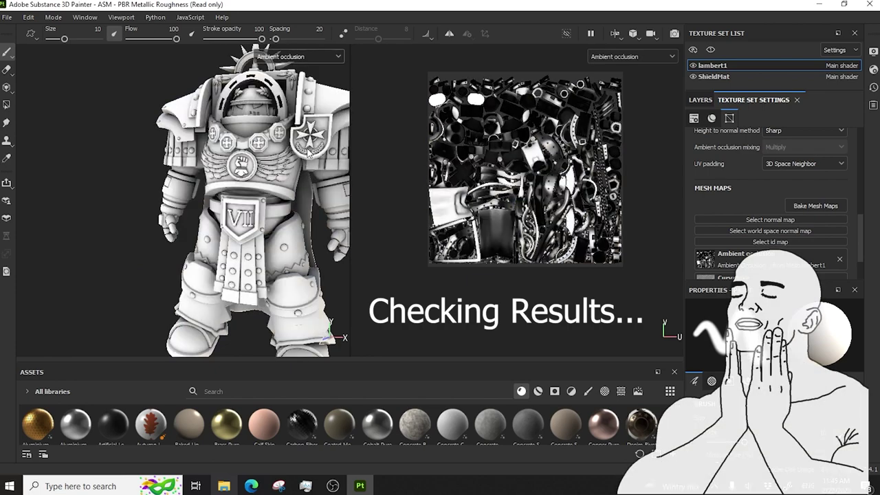
{"action": "left_click_drag", "start_coordinate": [204, 238], "coordinate": [402, 197], "text": "alt"}
{"action": "middle_click_drag", "start_coordinate": [134, 85], "coordinate": [296, 71], "text": "alt"}
{"action": "scroll", "coordinate": [295, 70], "scroll_direction": "down", "scroll_amount": 3}
Step: Display the baked Curvature map, inspect it on the models, and return to the Material view
{"action": "left_click", "coordinate": [291, 58]}
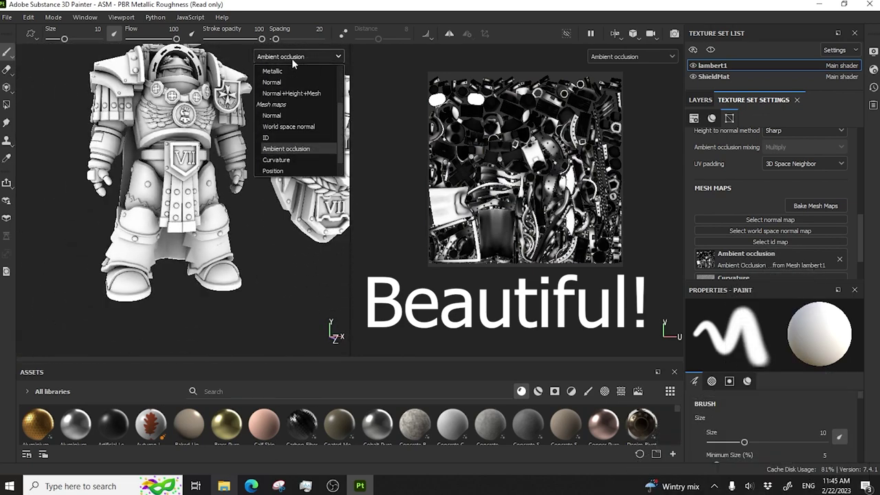
{"action": "left_click", "coordinate": [289, 156]}
{"action": "scroll", "coordinate": [211, 189], "scroll_direction": "up", "scroll_amount": 3}
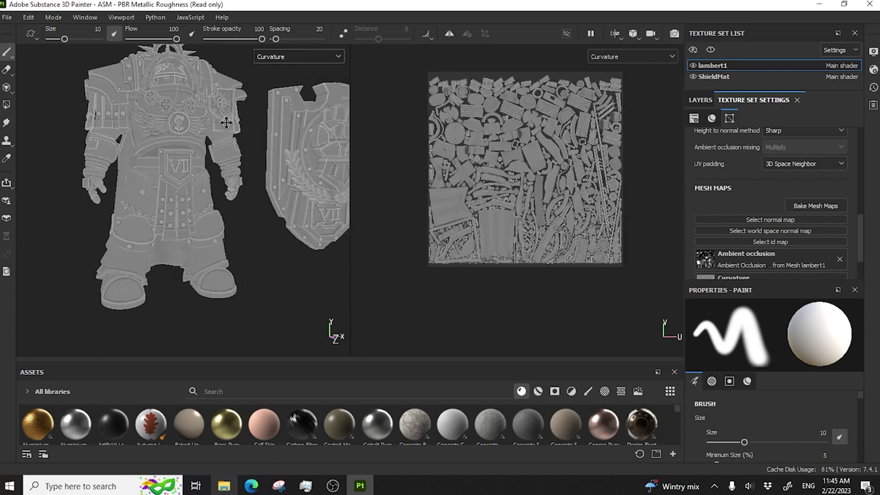
{"action": "left_click_drag", "start_coordinate": [211, 189], "coordinate": [230, 200], "text": "alt"}
{"action": "scroll", "coordinate": [196, 182], "scroll_direction": "down", "scroll_amount": 3}
{"action": "left_click", "coordinate": [289, 58]}
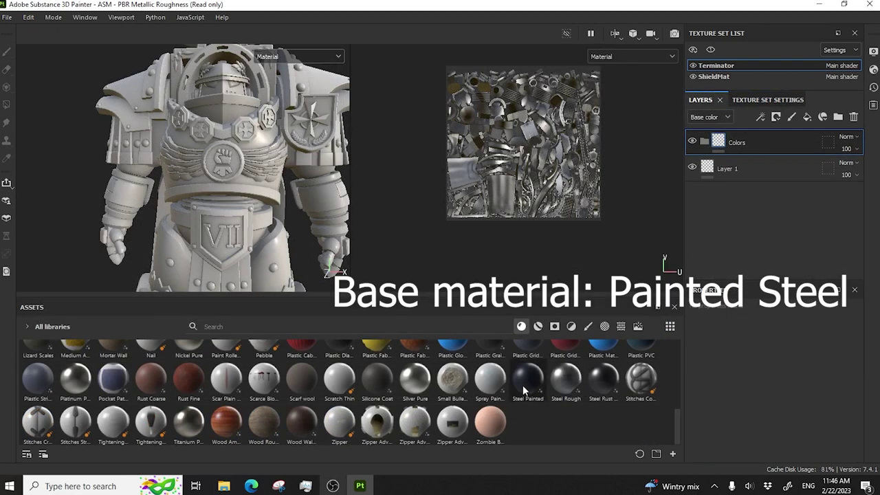
Step: Add the Steel Painted material to the Terminator texture set as a base layer beneath the Colors folder
{"action": "left_click_drag", "start_coordinate": [291, 237], "coordinate": [273, 221]}
{"action": "left_click_drag", "start_coordinate": [786, 192], "coordinate": [787, 192]}
{"action": "left_click_drag", "start_coordinate": [734, 142], "coordinate": [736, 174]}
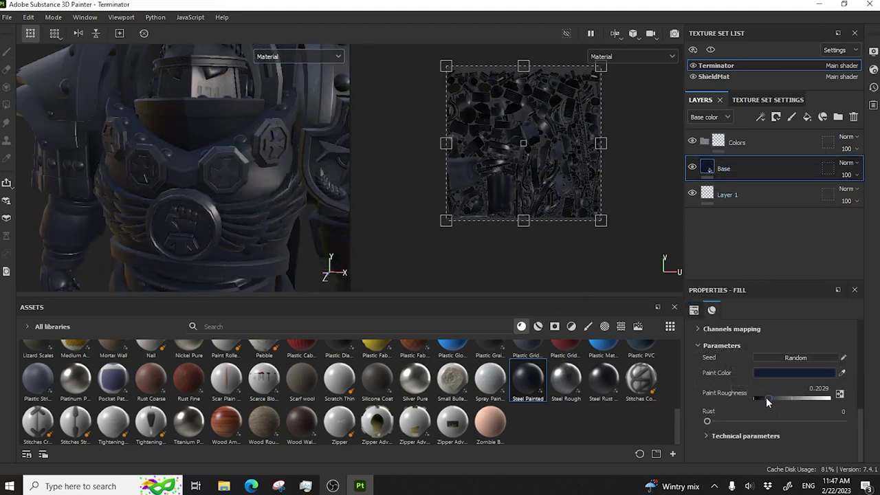
Step: Set the Steel Painted base layer's paint roughness to about 0.32 and its rust to 0.34
{"action": "left_click_drag", "start_coordinate": [765, 396], "coordinate": [777, 397]}
{"action": "left_click_drag", "start_coordinate": [732, 422], "coordinate": [731, 422]}
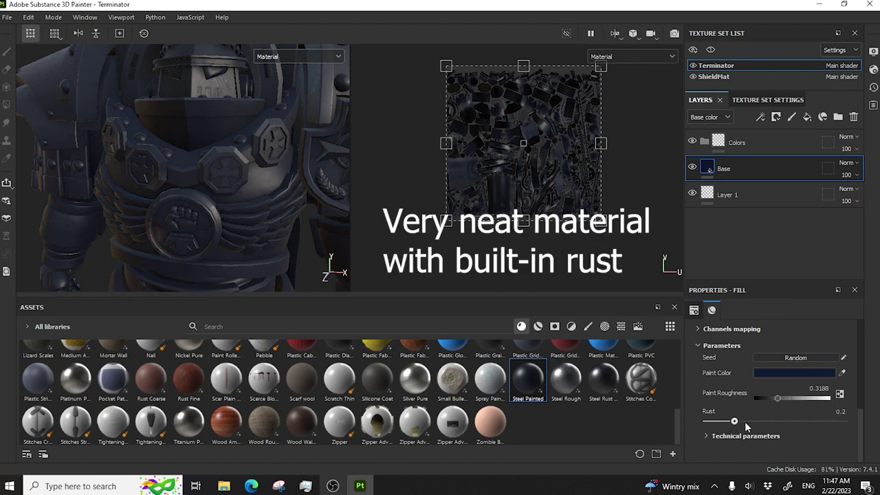
{"action": "left_click_drag", "start_coordinate": [749, 424], "coordinate": [764, 427]}
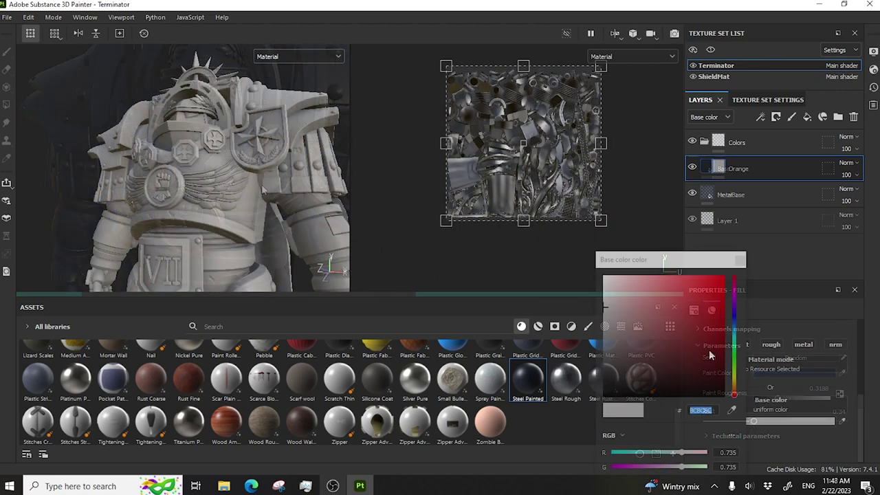
Step: Set the Orange fill layer's base color to a bright golden orange
{"action": "left_click_drag", "start_coordinate": [733, 394], "coordinate": [733, 385]}
{"action": "left_click_drag", "start_coordinate": [691, 339], "coordinate": [763, 326]}
{"action": "left_click_drag", "start_coordinate": [736, 384], "coordinate": [737, 387]}
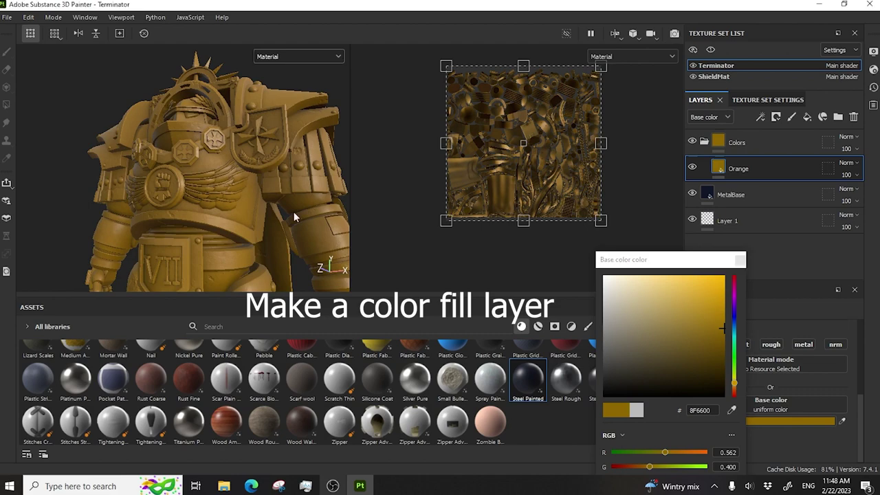
{"action": "left_click_drag", "start_coordinate": [153, 160], "coordinate": [184, 172], "text": "alt"}
{"action": "left_click_drag", "start_coordinate": [704, 332], "coordinate": [761, 296]}
{"action": "left_click_drag", "start_coordinate": [335, 171], "coordinate": [135, 106], "text": "alt"}
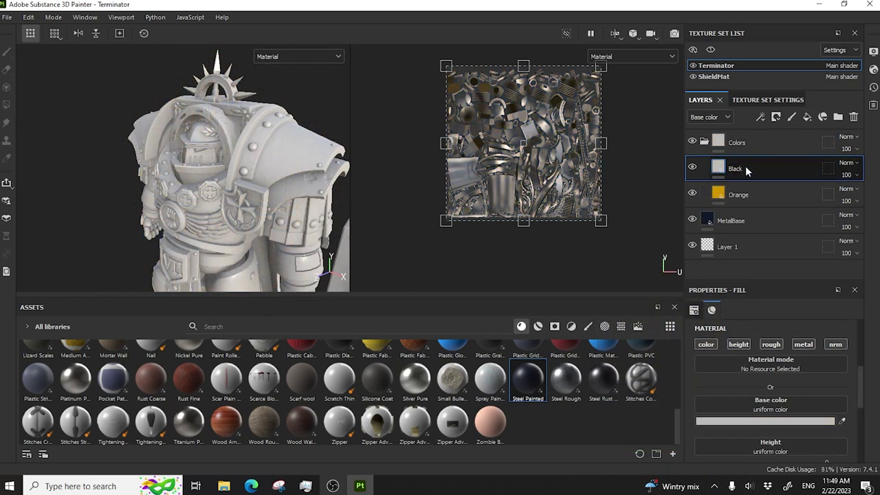
Step: Name the new fill layer Black and set its base color to dark gray 212121
{"action": "key", "text": "Return"}
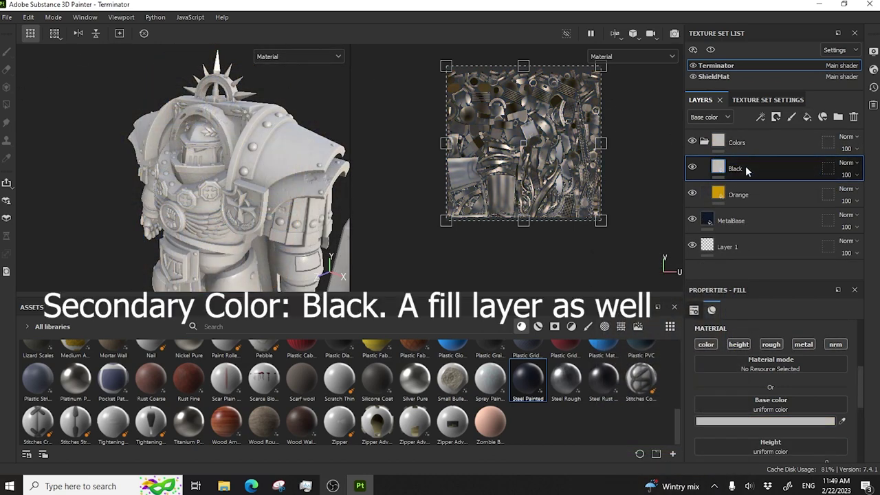
{"action": "left_click", "coordinate": [742, 422]}
{"action": "left_click_drag", "start_coordinate": [608, 248], "coordinate": [543, 289]}
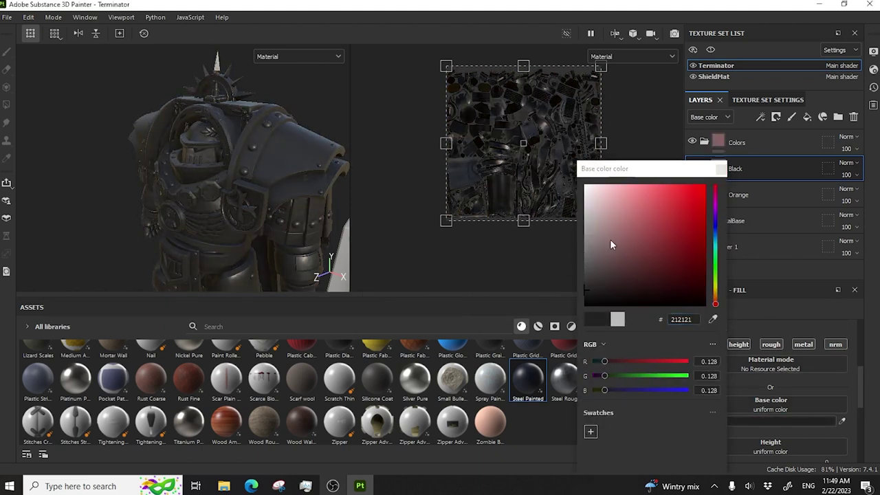
{"action": "left_click", "coordinate": [720, 169]}
Step: Add a black mask to the Black layer and set Polygon Fill to UV chunk mode for unmasking
{"action": "right_click", "coordinate": [749, 170]}
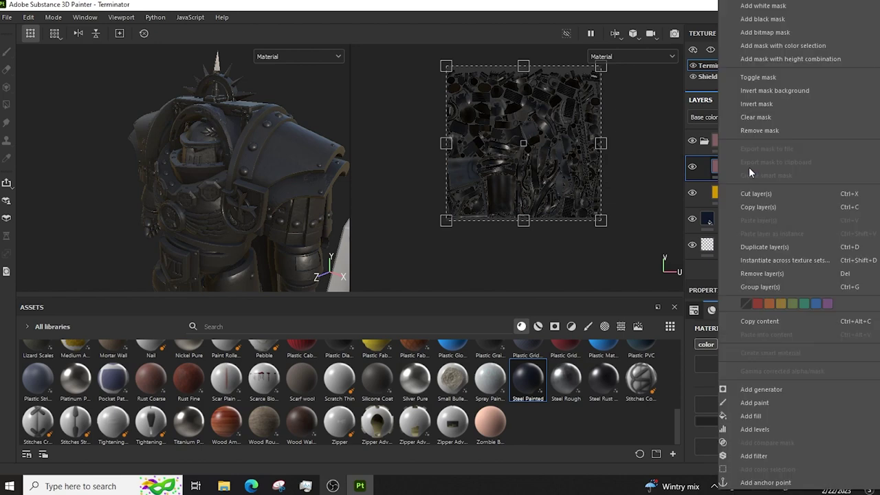
{"action": "left_click", "coordinate": [762, 19]}
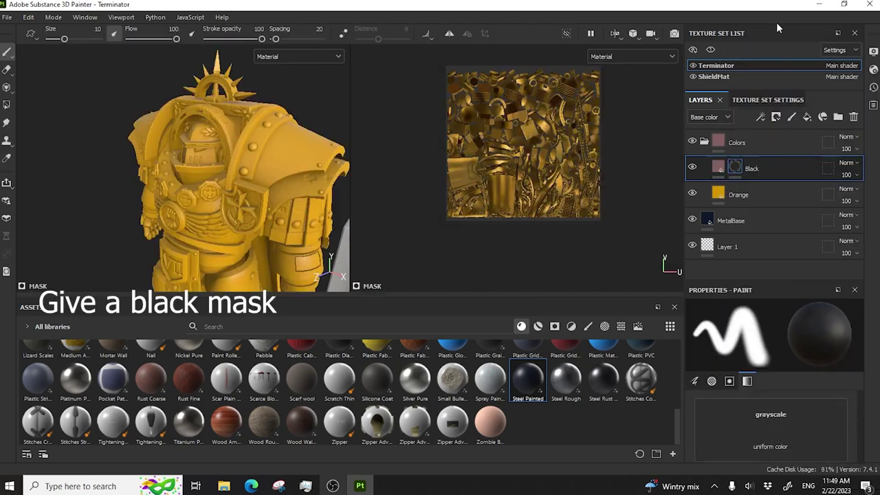
{"action": "left_click", "coordinate": [6, 105]}
{"action": "left_click", "coordinate": [84, 33]}
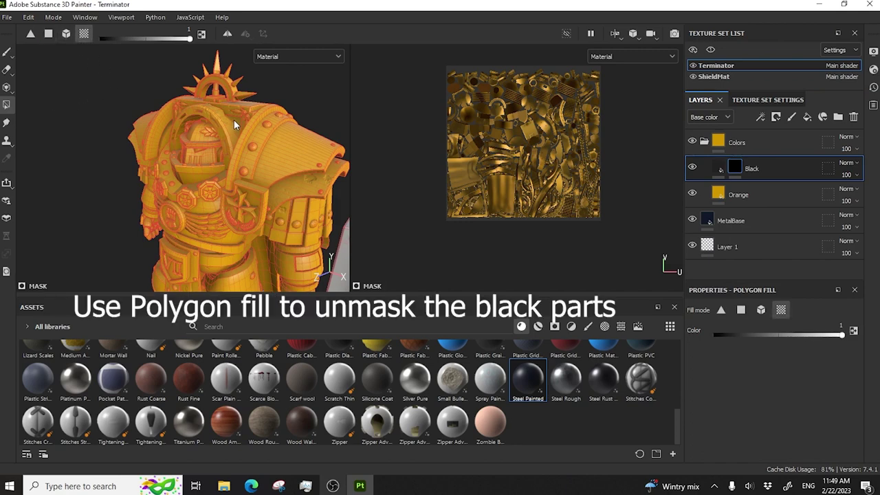
Step: Unmask the pauldron bands and the plates beneath the pauldrons on the Black layer's mask with Polygon Fill
{"action": "scroll", "coordinate": [233, 119], "scroll_direction": "up", "scroll_amount": 3}
{"action": "left_click", "coordinate": [268, 220]}
{"action": "left_click_drag", "start_coordinate": [281, 240], "coordinate": [166, 142], "text": "alt"}
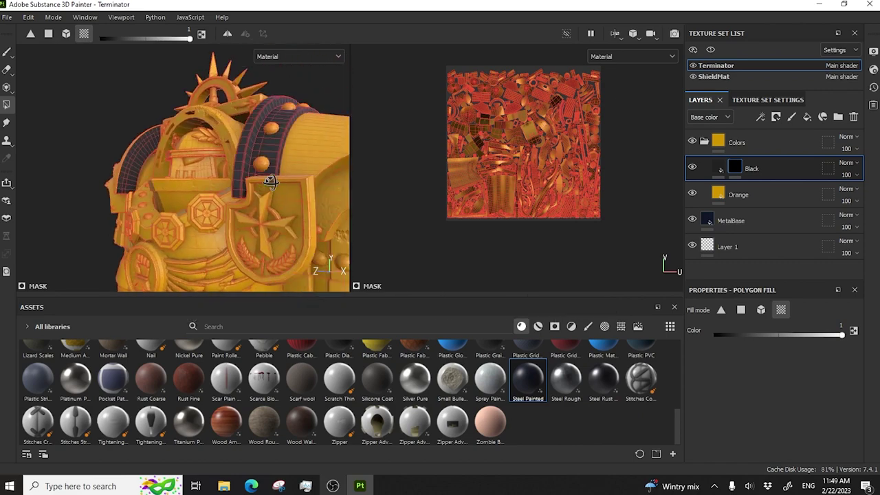
{"action": "right_click_drag", "start_coordinate": [272, 183], "coordinate": [357, 192], "text": "alt"}
{"action": "middle_click_drag", "start_coordinate": [357, 192], "coordinate": [206, 167], "text": "alt"}
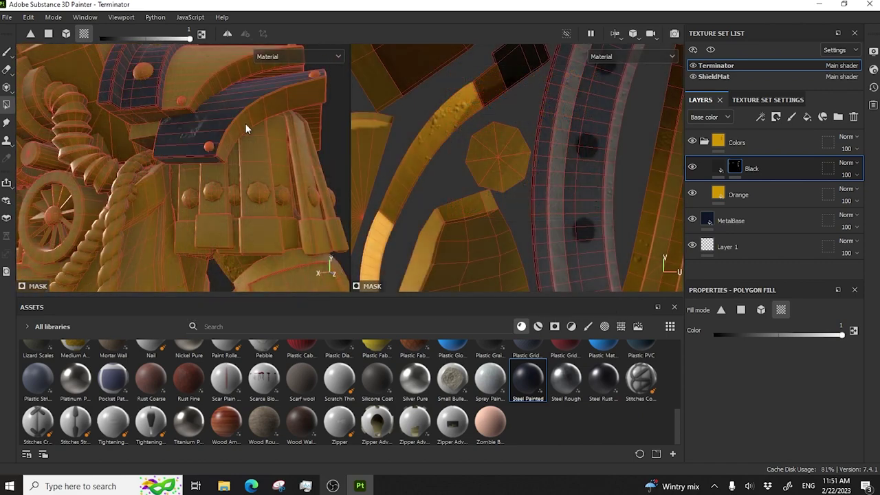
{"action": "mouse_move", "coordinate": [245, 123]}
{"action": "left_mouse_down"}
{"action": "mouse_move", "coordinate": [317, 117]}
{"action": "mouse_move", "coordinate": [237, 155]}
{"action": "left_mouse_up"}
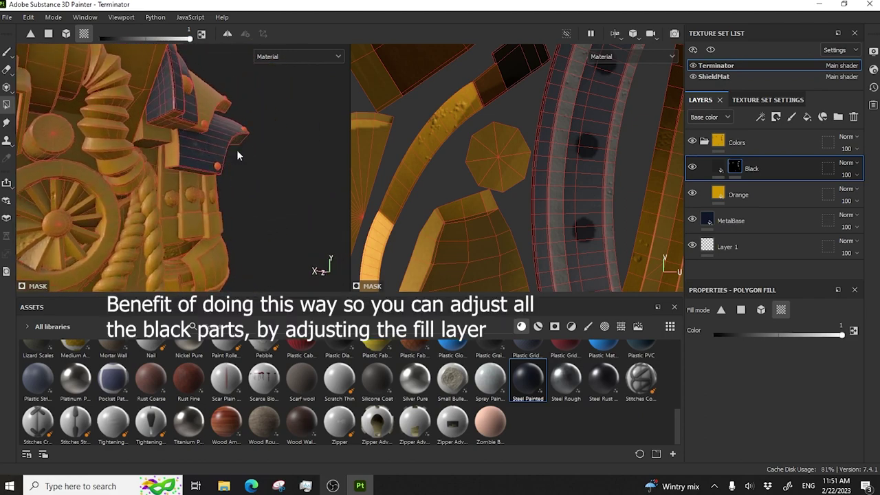
{"action": "left_click_drag", "start_coordinate": [169, 149], "coordinate": [260, 163], "text": "alt"}
{"action": "scroll", "coordinate": [187, 120], "scroll_direction": "up", "scroll_amount": 6}
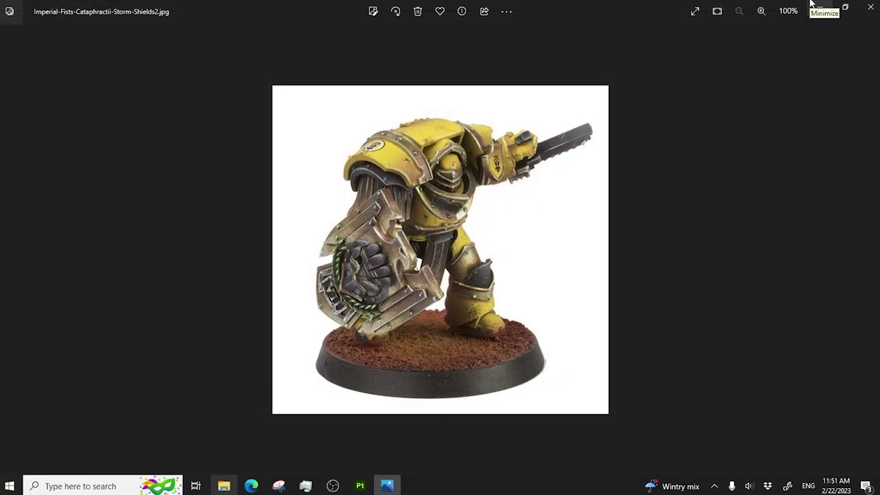
Step: Dismiss the Imperial Fists reference photo and its source folder to return to the Terminator project
{"action": "left_click", "coordinate": [811, 3]}
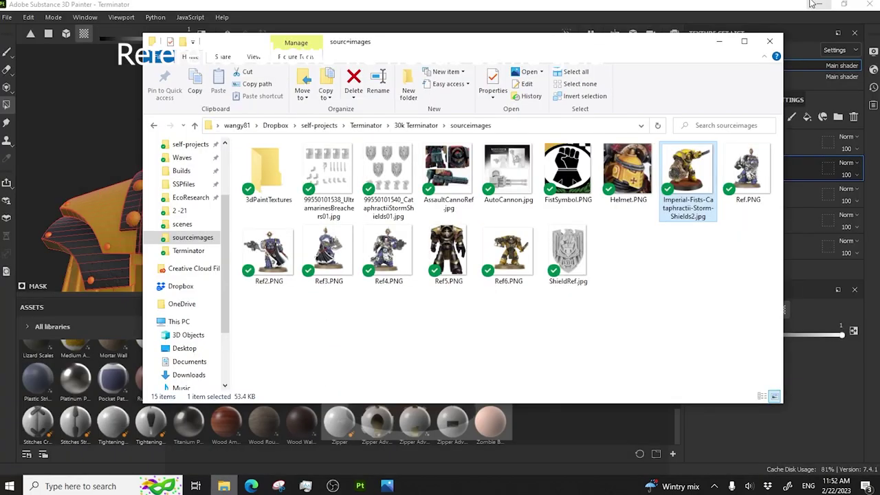
{"action": "left_click", "coordinate": [708, 44]}
{"action": "scroll", "coordinate": [269, 164], "scroll_direction": "down", "scroll_amount": 4}
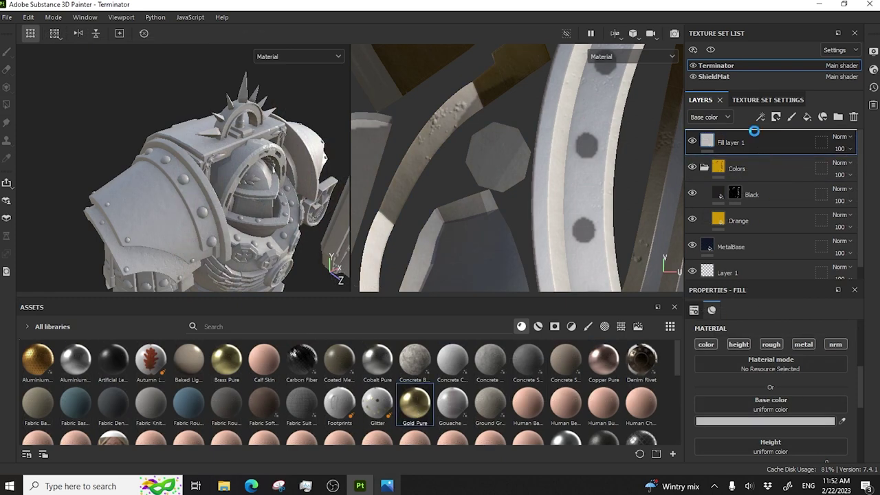
Step: Rename the Gold Pure fill layer as GoldBase and place it in a new folder above Colors
{"action": "double_click", "coordinate": [734, 142]}
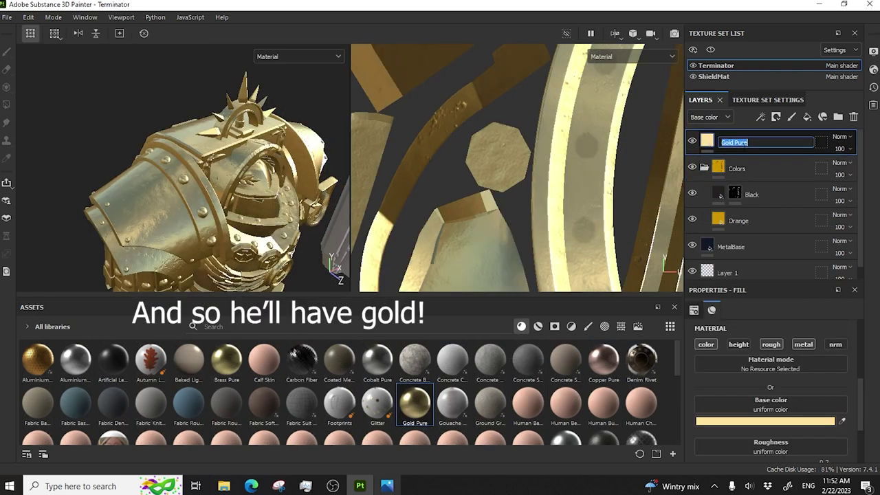
{"action": "left_click", "coordinate": [842, 118]}
{"action": "left_click_drag", "start_coordinate": [732, 178], "coordinate": [743, 137]}
Step: Set GoldBase's base color to FFC536 and add a black mask to its folder
{"action": "left_click", "coordinate": [777, 422]}
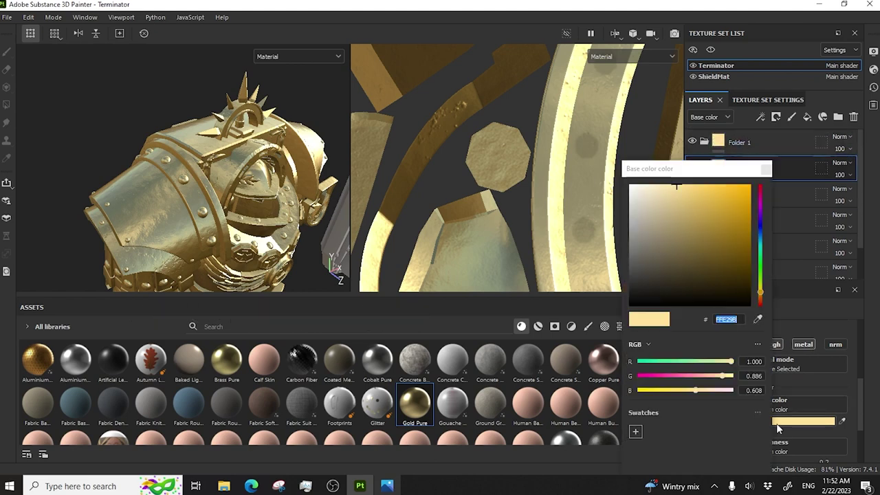
{"action": "left_click_drag", "start_coordinate": [725, 207], "coordinate": [726, 163]}
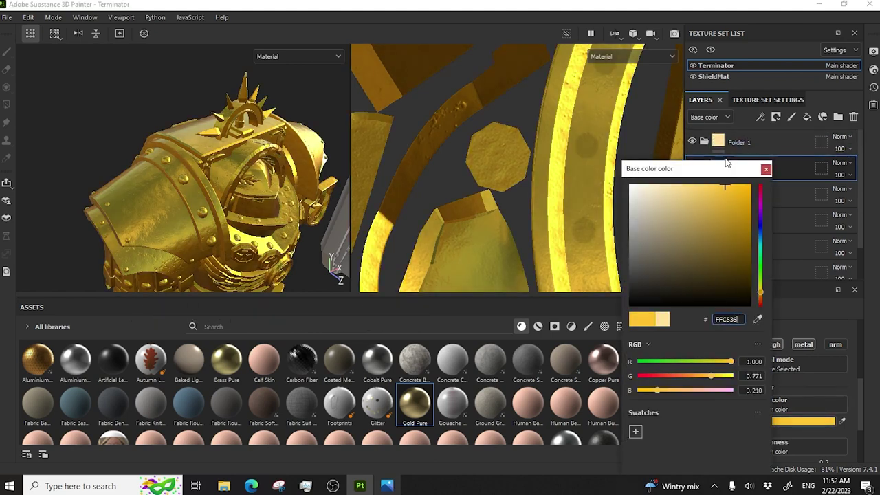
{"action": "left_click", "coordinate": [766, 178]}
{"action": "right_click", "coordinate": [771, 143]}
{"action": "left_click", "coordinate": [754, 30]}
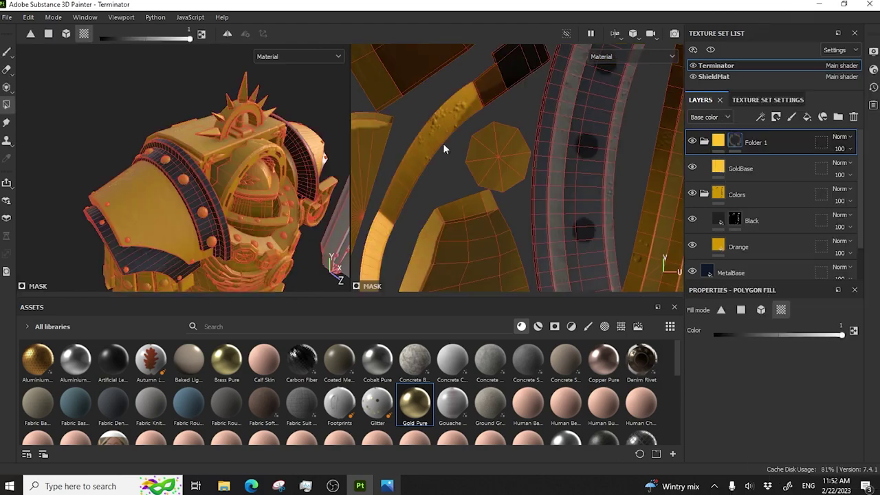
Step: Unmask the pauldron bands and the ring around the helmet on the gold folder's mask with Polygon Fill
{"action": "left_click_drag", "start_coordinate": [183, 216], "coordinate": [202, 241], "text": "alt"}
{"action": "middle_click_drag", "start_coordinate": [202, 241], "coordinate": [147, 100], "text": "alt"}
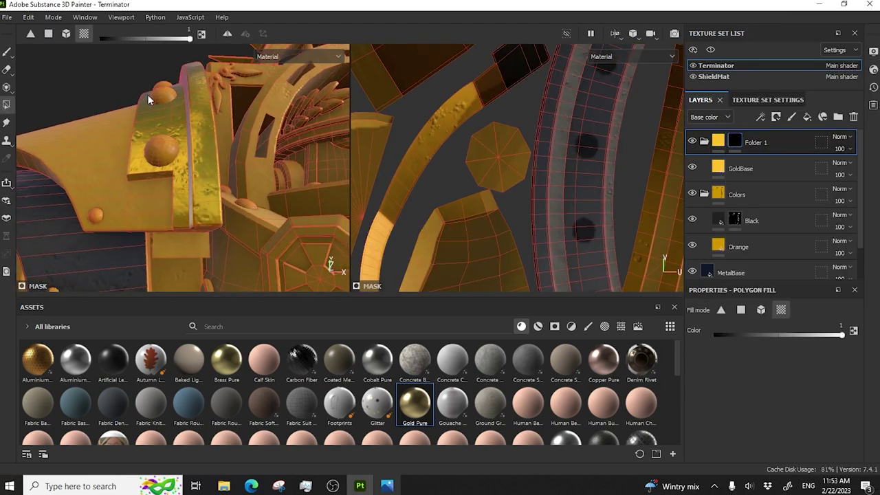
{"action": "left_click_drag", "start_coordinate": [147, 100], "coordinate": [197, 170], "text": "alt"}
{"action": "left_click_drag", "start_coordinate": [260, 197], "coordinate": [206, 197], "text": "alt"}
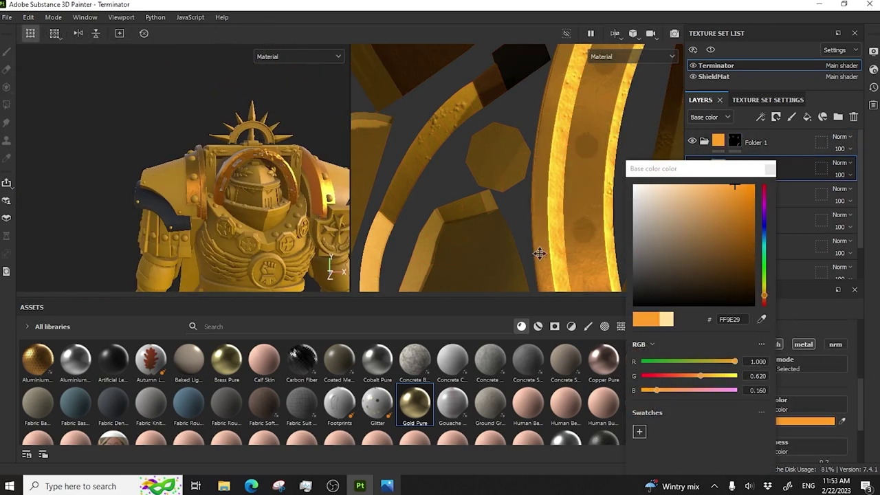
Step: Finalize GoldBase's base color as FF9E29 and raise its roughness
{"action": "left_click", "coordinate": [770, 169]}
{"action": "scroll", "coordinate": [756, 385], "scroll_direction": "down", "scroll_amount": 3}
{"action": "left_click_drag", "start_coordinate": [737, 397], "coordinate": [769, 400]}
{"action": "scroll", "coordinate": [282, 183], "scroll_direction": "up", "scroll_amount": 3}
Step: Unmask the remaining helmet surround, pauldron bands and pauldron rivets in gold with Polygon Fill
{"action": "left_click_drag", "start_coordinate": [282, 182], "coordinate": [103, 210], "text": "alt"}
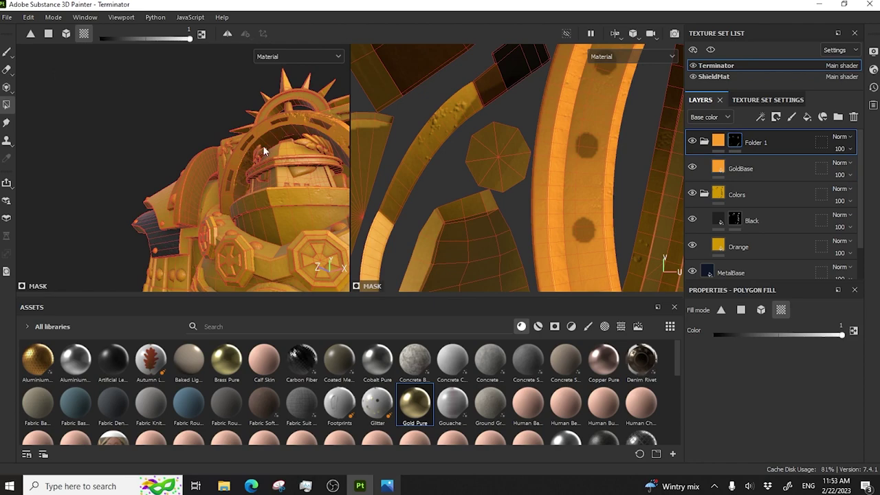
{"action": "left_click_drag", "start_coordinate": [272, 142], "coordinate": [237, 169], "text": "alt"}
{"action": "scroll", "coordinate": [237, 138], "scroll_direction": "up", "scroll_amount": 3}
{"action": "middle_click_drag", "start_coordinate": [255, 89], "coordinate": [179, 143], "text": "alt"}
{"action": "left_click_drag", "start_coordinate": [108, 116], "coordinate": [272, 195]}
{"action": "left_click_drag", "start_coordinate": [272, 196], "coordinate": [246, 194], "text": "alt"}
{"action": "left_click_drag", "start_coordinate": [66, 154], "coordinate": [205, 157], "text": "alt"}
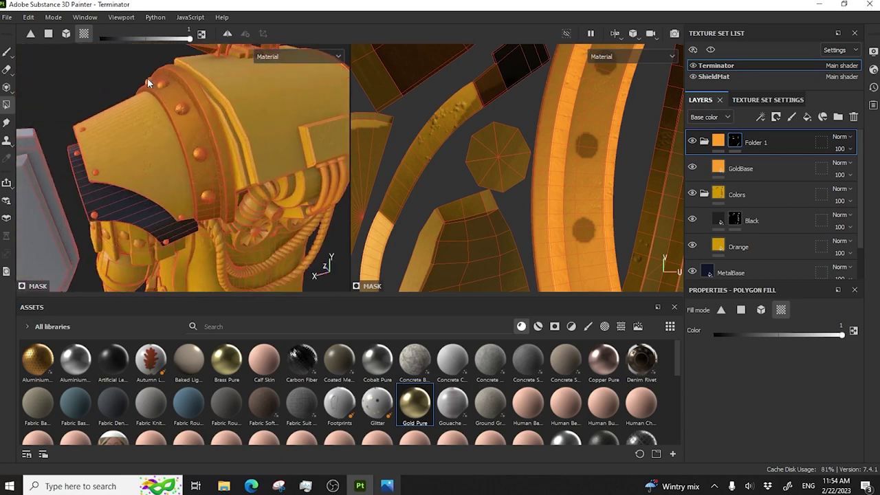
{"action": "left_click_drag", "start_coordinate": [108, 184], "coordinate": [262, 206], "text": "alt"}
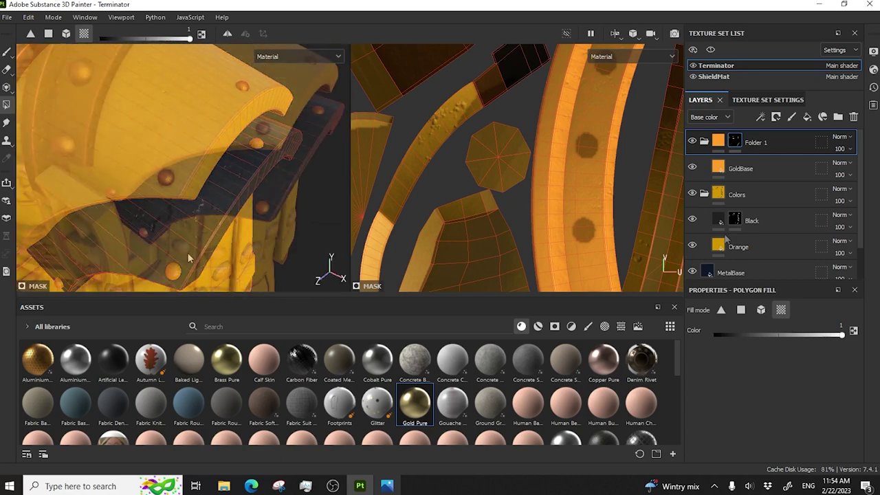
Step: Set the Orange layer's base color to light gray C5C5C5 to tell the armor apart from the gold
{"action": "left_click", "coordinate": [737, 246]}
{"action": "left_click", "coordinate": [797, 421]}
{"action": "left_click_drag", "start_coordinate": [777, 240], "coordinate": [621, 211]}
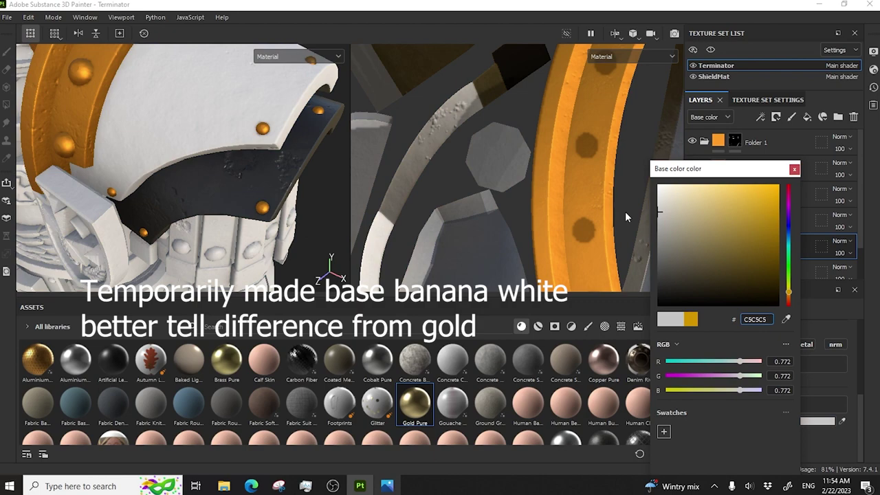
Step: Unmask the remaining rivets on the black plates beneath the pauldrons in gold
{"action": "scroll", "coordinate": [153, 183], "scroll_direction": "down", "scroll_amount": 5}
{"action": "middle_click_drag", "start_coordinate": [154, 183], "coordinate": [216, 216], "text": "alt"}
{"action": "left_click_drag", "start_coordinate": [216, 215], "coordinate": [26, 126], "text": "alt"}
{"action": "scroll", "coordinate": [26, 127], "scroll_direction": "up", "scroll_amount": 3}
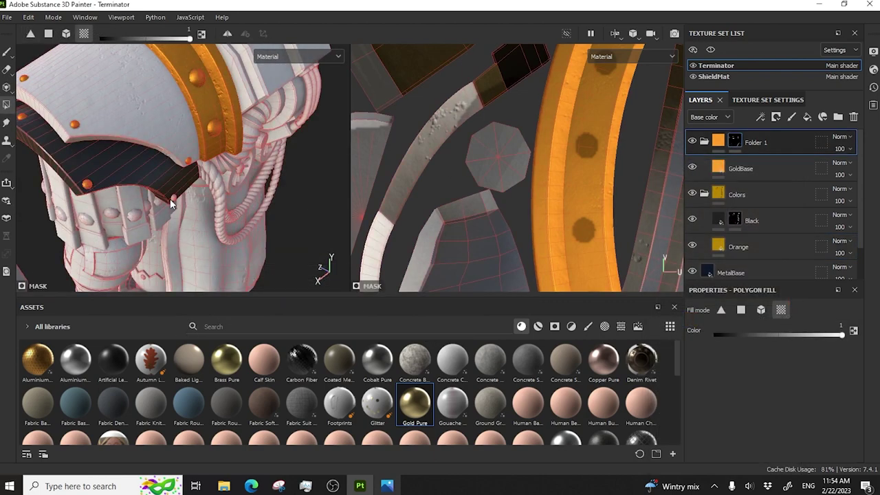
{"action": "left_click_drag", "start_coordinate": [172, 198], "coordinate": [261, 230], "text": "alt"}
{"action": "left_click", "coordinate": [262, 229]}
{"action": "left_click", "coordinate": [277, 262]}
{"action": "mouse_move", "coordinate": [278, 262]}
{"action": "left_mouse_down", "text": "alt"}
{"action": "mouse_move", "coordinate": [127, 197]}
{"action": "mouse_move", "coordinate": [145, 213]}
{"action": "mouse_move", "coordinate": [67, 117]}
{"action": "left_mouse_up", "text": "alt"}
Step: Unmask the end section of the pauldron's rear trim in gold, filling by single triangles and quads
{"action": "key", "text": "1"}
{"action": "key", "text": "4"}
{"action": "left_click", "coordinate": [250, 218]}
{"action": "key", "text": "1"}
{"action": "left_click_drag", "start_coordinate": [251, 220], "coordinate": [104, 193], "text": "alt"}
{"action": "left_click_drag", "start_coordinate": [376, 181], "coordinate": [227, 134], "text": "alt"}
{"action": "left_click", "coordinate": [7, 105]}
{"action": "key", "text": "2"}
{"action": "scroll", "coordinate": [507, 120], "scroll_direction": "up", "scroll_amount": 1}
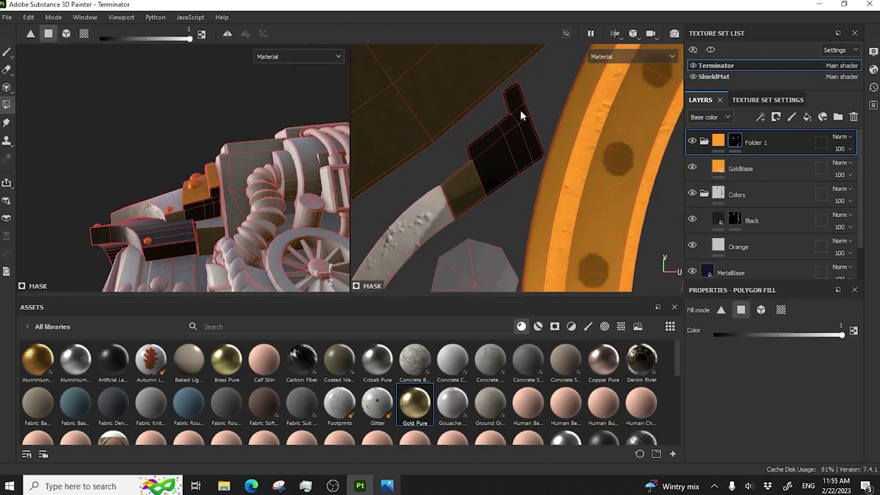
{"action": "mouse_move", "coordinate": [181, 212]}
{"action": "left_mouse_down", "text": "alt"}
{"action": "mouse_move", "coordinate": [163, 171]}
{"action": "mouse_move", "coordinate": [154, 205]}
{"action": "mouse_move", "coordinate": [167, 215]}
{"action": "left_mouse_up", "text": "alt"}
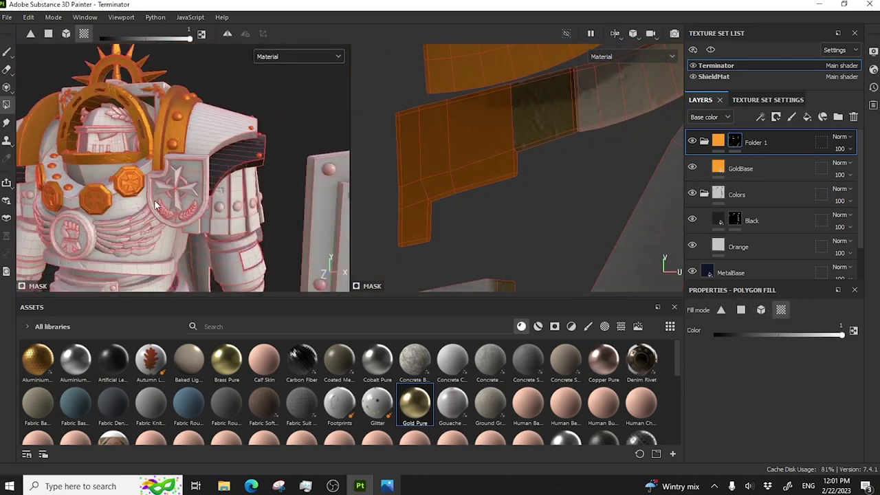
Step: Unmask the winged feathers on both sides of the chest's fist emblem in gold, using UV chunk fill
{"action": "scroll", "coordinate": [167, 216], "scroll_direction": "up", "scroll_amount": 3}
{"action": "middle_click_drag", "start_coordinate": [167, 216], "coordinate": [213, 97], "text": "alt"}
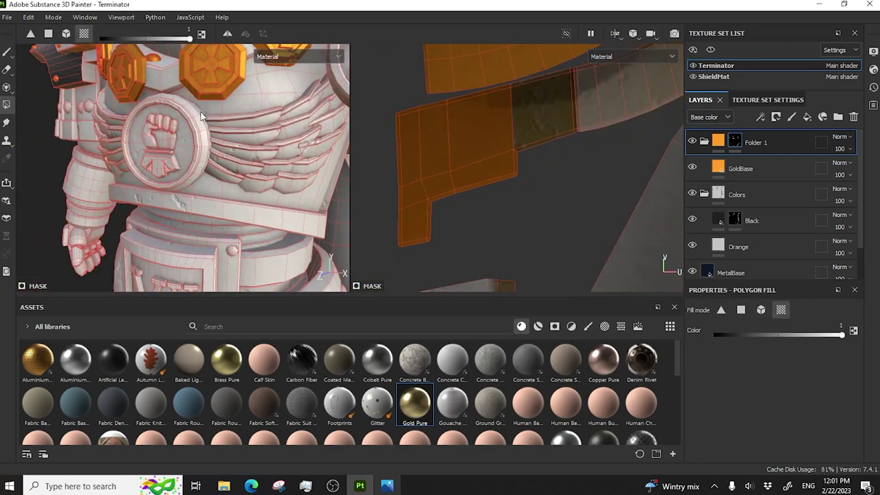
{"action": "left_click_drag", "start_coordinate": [198, 165], "coordinate": [212, 142], "text": "alt"}
{"action": "middle_click_drag", "start_coordinate": [197, 213], "coordinate": [176, 81], "text": "alt"}
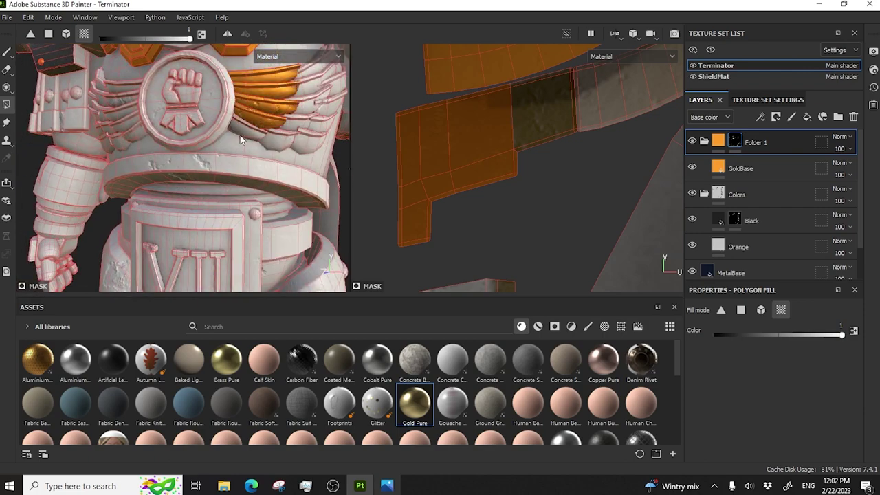
{"action": "middle_click_drag", "start_coordinate": [301, 132], "coordinate": [311, 157], "text": "alt"}
{"action": "left_click_drag", "start_coordinate": [311, 157], "coordinate": [335, 176], "text": "alt"}
{"action": "left_click", "coordinate": [215, 167]}
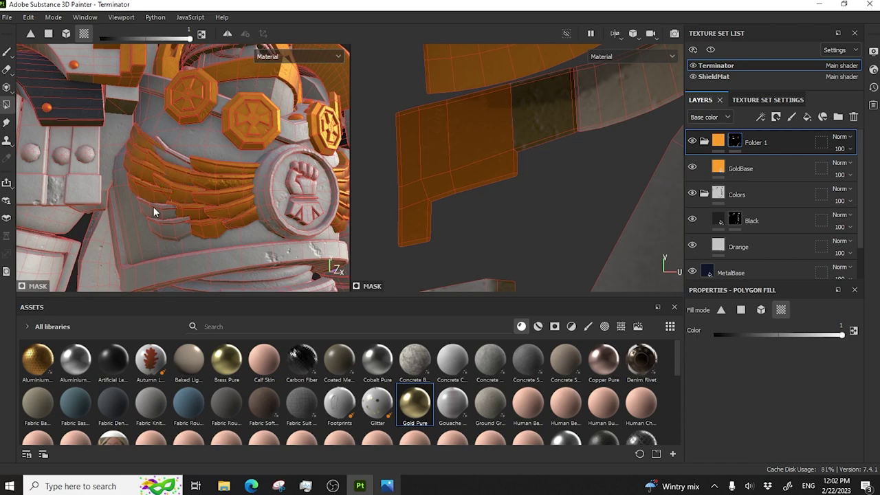
{"action": "left_click", "coordinate": [169, 225]}
Step: Unmask the jagged lower-thigh trims and the first knee band in gold
{"action": "scroll", "coordinate": [223, 172], "scroll_direction": "down", "scroll_amount": 5}
{"action": "middle_click_drag", "start_coordinate": [222, 173], "coordinate": [227, 140], "text": "alt"}
{"action": "scroll", "coordinate": [227, 140], "scroll_direction": "up", "scroll_amount": 5}
{"action": "scroll", "coordinate": [227, 141], "scroll_direction": "down", "scroll_amount": 5}
{"action": "left_click_drag", "start_coordinate": [227, 140], "coordinate": [200, 131], "text": "alt"}
{"action": "middle_click_drag", "start_coordinate": [243, 86], "coordinate": [289, 82], "text": "alt"}
{"action": "scroll", "coordinate": [288, 82], "scroll_direction": "down", "scroll_amount": 3}
{"action": "scroll", "coordinate": [308, 225], "scroll_direction": "up", "scroll_amount": 5}
{"action": "middle_click_drag", "start_coordinate": [308, 225], "coordinate": [144, 143], "text": "alt"}
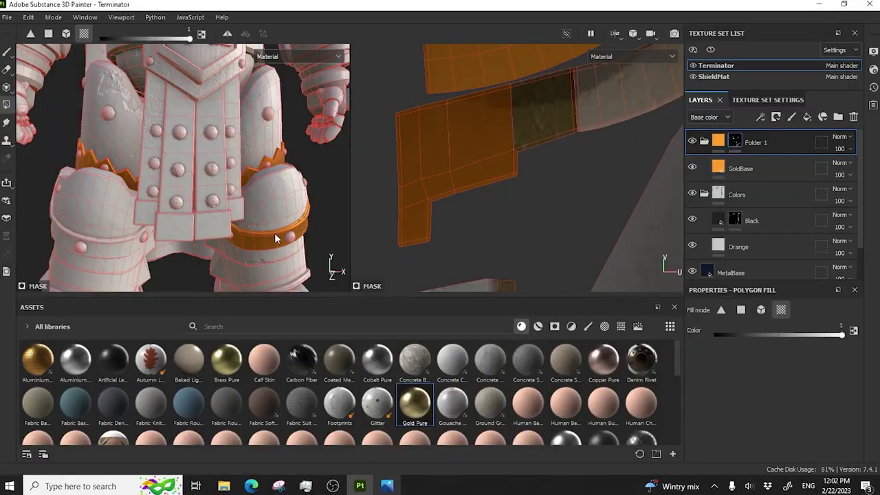
Step: Unmask the band around the other knee in gold
{"action": "scroll", "coordinate": [274, 238], "scroll_direction": "down", "scroll_amount": 3}
{"action": "left_click", "coordinate": [141, 237]}
{"action": "scroll", "coordinate": [211, 244], "scroll_direction": "up", "scroll_amount": 5}
{"action": "left_click", "coordinate": [201, 229]}
{"action": "left_click_drag", "start_coordinate": [211, 243], "coordinate": [223, 211], "text": "alt"}
{"action": "mouse_move", "coordinate": [124, 221]}
{"action": "left_mouse_down", "text": "alt"}
{"action": "mouse_move", "coordinate": [110, 199]}
{"action": "mouse_move", "coordinate": [277, 139]}
{"action": "mouse_move", "coordinate": [277, 165]}
{"action": "mouse_move", "coordinate": [211, 138]}
{"action": "mouse_move", "coordinate": [207, 213]}
{"action": "mouse_move", "coordinate": [313, 171]}
{"action": "mouse_move", "coordinate": [206, 191]}
{"action": "left_mouse_up", "text": "alt"}
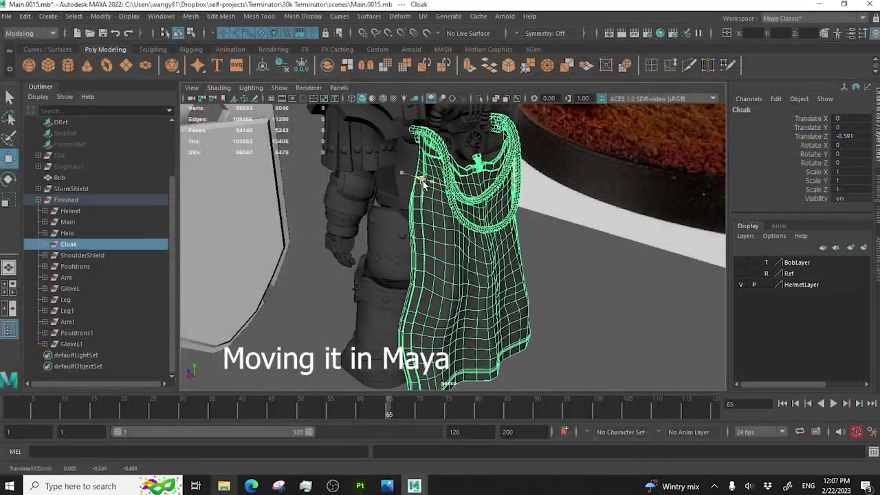
Step: Switch to Maya and move the Cloak group away from the terminator's body
{"action": "left_click_drag", "start_coordinate": [421, 212], "coordinate": [528, 217]}
{"action": "left_click_drag", "start_coordinate": [481, 261], "coordinate": [501, 243], "text": "alt"}
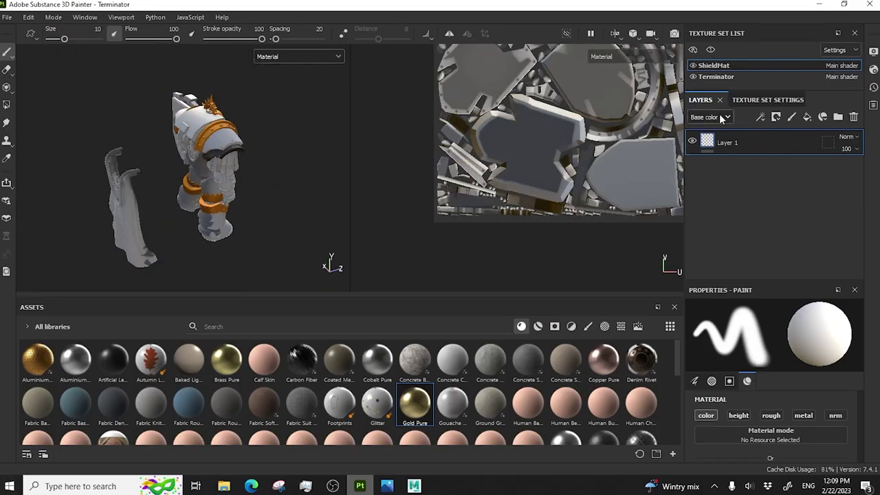
Step: Switch back to Substance 3D Painter, rebake ambient occlusion for only the Terminator texture set, and check the armor
{"action": "left_click", "coordinate": [715, 76]}
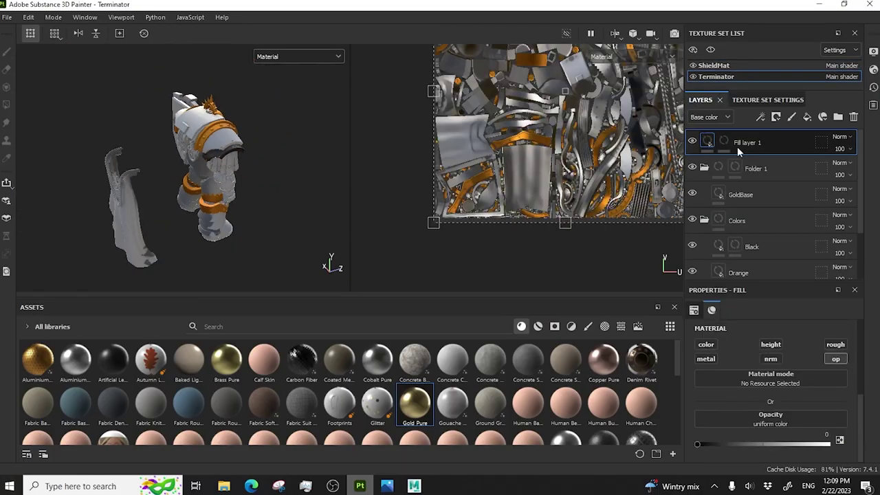
{"action": "left_click_drag", "start_coordinate": [211, 200], "coordinate": [196, 165], "text": "alt"}
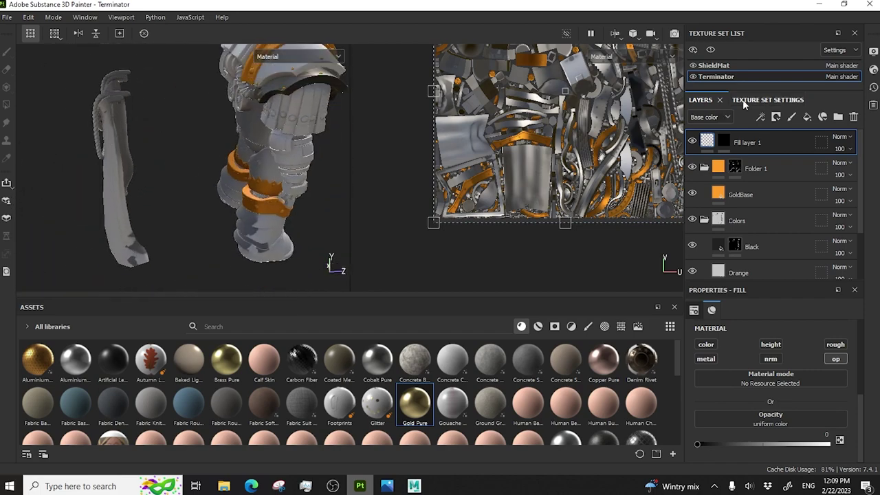
{"action": "left_click", "coordinate": [767, 100]}
{"action": "left_click", "coordinate": [815, 188]}
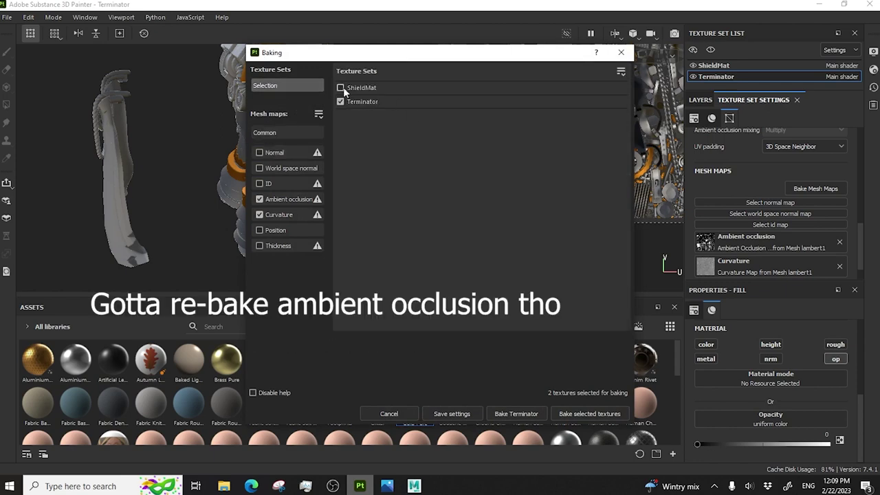
{"action": "left_click", "coordinate": [516, 413]}
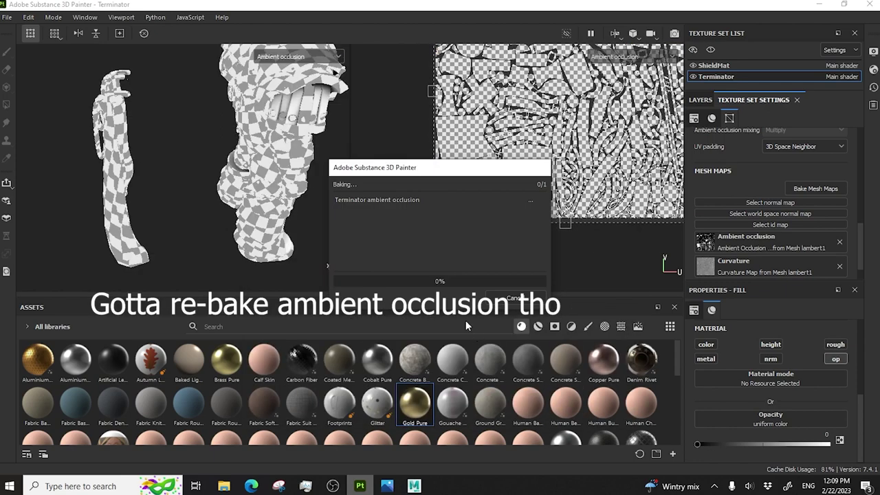
{"action": "left_click_drag", "start_coordinate": [250, 224], "coordinate": [297, 218], "text": "alt"}
{"action": "scroll", "coordinate": [297, 217], "scroll_direction": "up", "scroll_amount": 4}
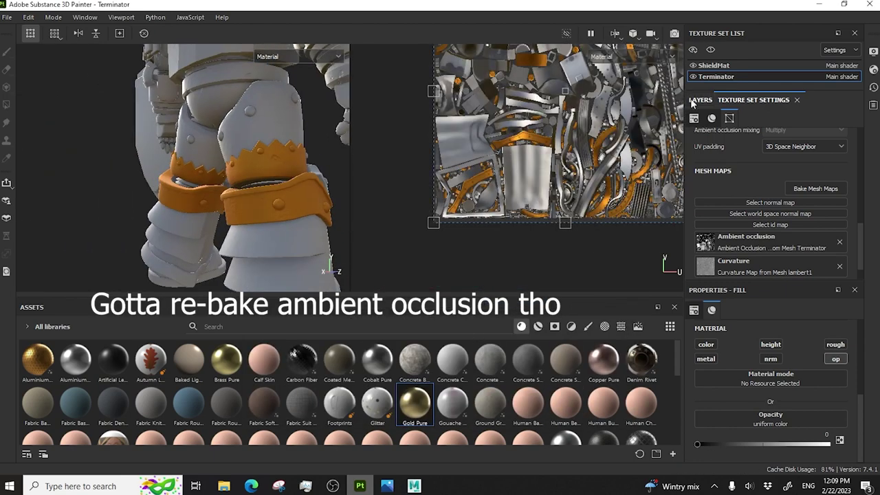
{"action": "mouse_move", "coordinate": [270, 147]}
{"action": "left_mouse_down", "text": "alt"}
{"action": "mouse_move", "coordinate": [231, 165]}
{"action": "mouse_move", "coordinate": [315, 180]}
{"action": "mouse_move", "coordinate": [200, 171]}
{"action": "mouse_move", "coordinate": [198, 139]}
{"action": "mouse_move", "coordinate": [179, 148]}
{"action": "left_mouse_up", "text": "alt"}
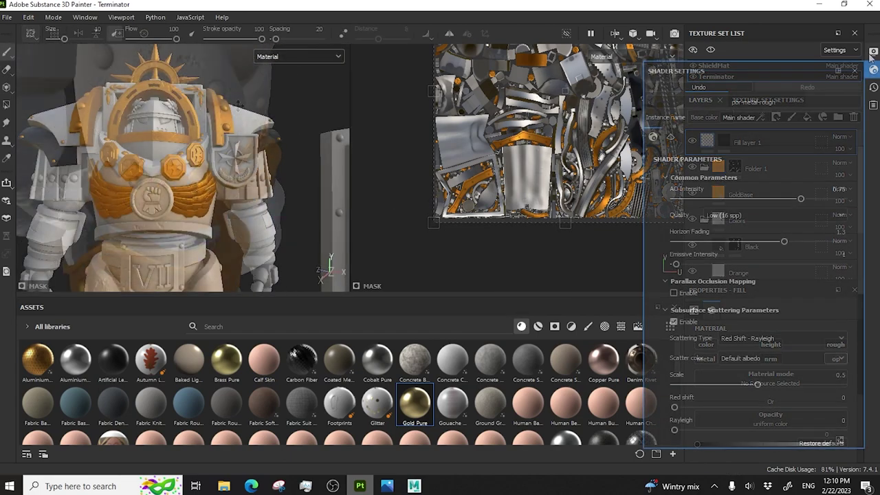
{"action": "middle_click_drag", "start_coordinate": [178, 242], "coordinate": [180, 268], "text": "alt"}
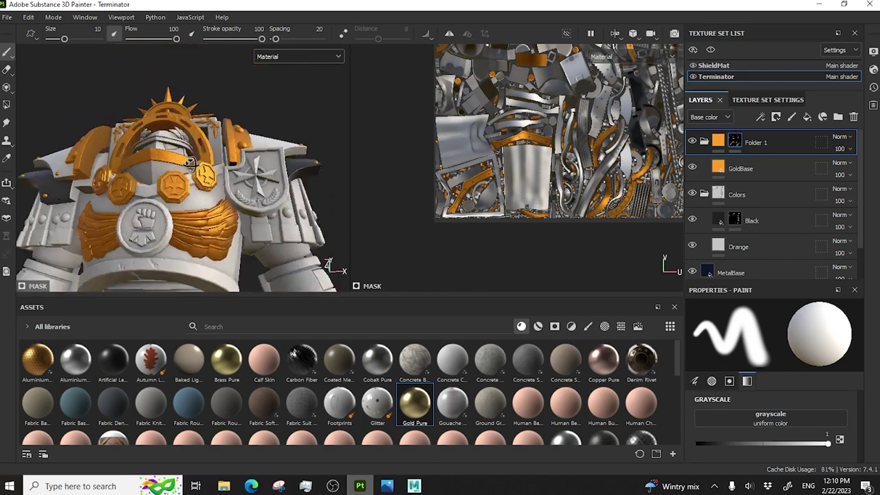
Step: Collapse the gold folder and, on the Black layer's mask, unmask the first shoulder pad's lower trim with UV-chunk fill
{"action": "left_click_drag", "start_coordinate": [180, 200], "coordinate": [267, 182], "text": "alt"}
{"action": "left_click", "coordinate": [704, 142]}
{"action": "left_click", "coordinate": [735, 193]}
{"action": "left_click", "coordinate": [6, 105]}
{"action": "left_click", "coordinate": [83, 34]}
{"action": "left_click_drag", "start_coordinate": [180, 158], "coordinate": [110, 183], "text": "alt"}
{"action": "middle_click_drag", "start_coordinate": [110, 182], "coordinate": [251, 214], "text": "alt"}
{"action": "mouse_move", "coordinate": [23, 62]}
{"action": "left_mouse_down", "text": "alt"}
{"action": "mouse_move", "coordinate": [103, 103]}
{"action": "mouse_move", "coordinate": [45, 123]}
{"action": "left_mouse_up", "text": "alt"}
{"action": "scroll", "coordinate": [103, 103], "scroll_direction": "down", "scroll_amount": 5}
{"action": "left_click", "coordinate": [6, 105]}
{"action": "scroll", "coordinate": [265, 210], "scroll_direction": "up", "scroll_amount": 4}
{"action": "left_click", "coordinate": [266, 210]}
Step: Unmask the other shoulder pad's lower trim and the torso's rear section below the backpack in black
{"action": "middle_click_drag", "start_coordinate": [233, 104], "coordinate": [227, 124], "text": "alt"}
{"action": "scroll", "coordinate": [227, 124], "scroll_direction": "down", "scroll_amount": 4}
{"action": "left_click_drag", "start_coordinate": [228, 124], "coordinate": [137, 179], "text": "alt"}
{"action": "scroll", "coordinate": [213, 202], "scroll_direction": "up", "scroll_amount": 5}
{"action": "left_click", "coordinate": [84, 172]}
{"action": "left_click_drag", "start_coordinate": [83, 171], "coordinate": [295, 187], "text": "alt"}
{"action": "left_click", "coordinate": [195, 182]}
{"action": "scroll", "coordinate": [122, 176], "scroll_direction": "down", "scroll_amount": 4}
{"action": "scroll", "coordinate": [206, 179], "scroll_direction": "up", "scroll_amount": 5}
{"action": "left_click_drag", "start_coordinate": [206, 179], "coordinate": [5, 171], "text": "alt"}
{"action": "scroll", "coordinate": [199, 175], "scroll_direction": "down", "scroll_amount": 5}
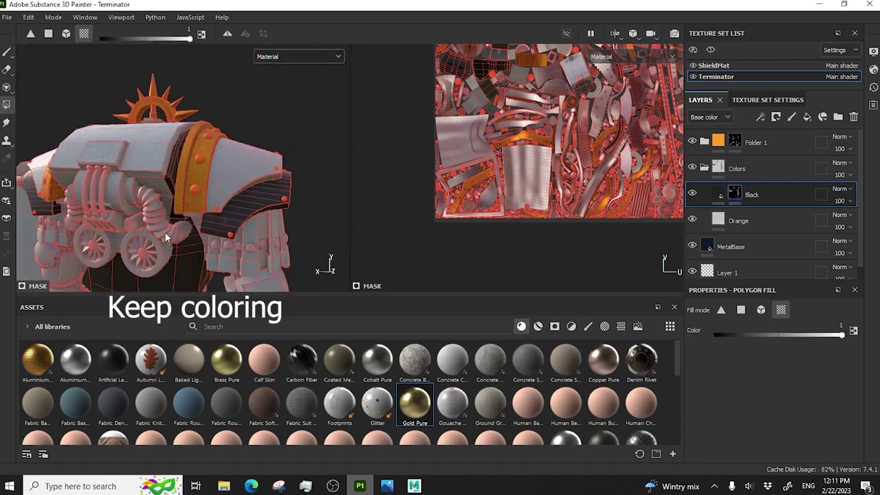
Step: Unmask the belt around the waist and the fist emblem on the torso medallion in black
{"action": "left_click_drag", "start_coordinate": [200, 176], "coordinate": [29, 247], "text": "alt"}
{"action": "middle_click_drag", "start_coordinate": [165, 190], "coordinate": [184, 127], "text": "alt"}
{"action": "left_click", "coordinate": [185, 144]}
{"action": "scroll", "coordinate": [186, 144], "scroll_direction": "up", "scroll_amount": 4}
{"action": "left_click_drag", "start_coordinate": [186, 145], "coordinate": [247, 183], "text": "alt"}
{"action": "left_click", "coordinate": [193, 165]}
{"action": "left_click", "coordinate": [304, 219]}
{"action": "left_click_drag", "start_coordinate": [202, 157], "coordinate": [241, 185], "text": "alt"}
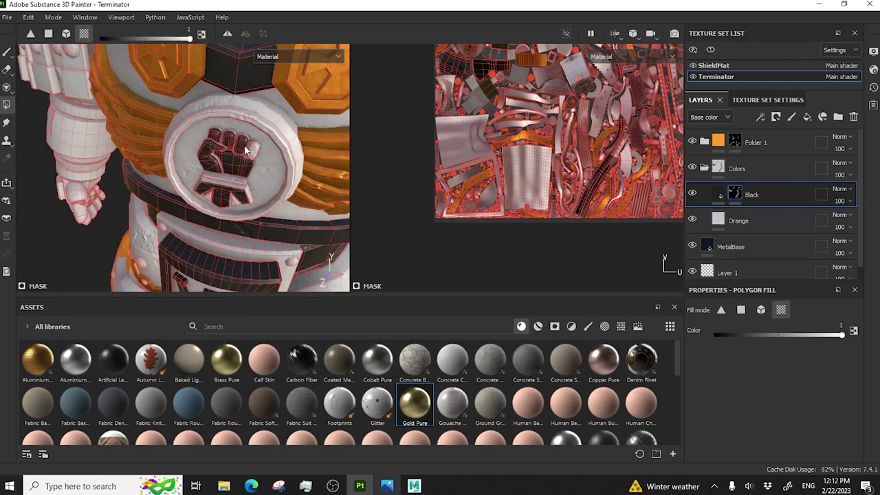
Step: Unmask the fist emblem's remaining details and the medallion's outer rim in black
{"action": "scroll", "coordinate": [245, 150], "scroll_direction": "up", "scroll_amount": 5}
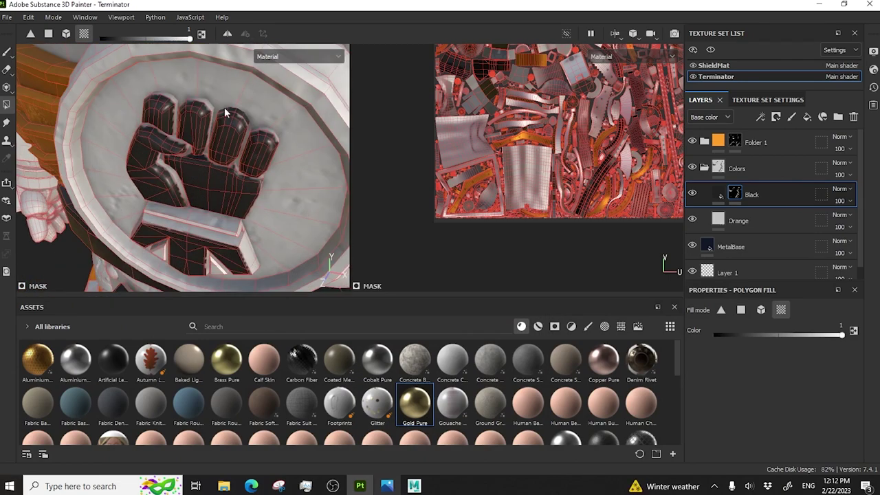
{"action": "left_click_drag", "start_coordinate": [243, 175], "coordinate": [243, 261], "text": "alt"}
{"action": "left_click_drag", "start_coordinate": [163, 285], "coordinate": [22, 101], "text": "alt"}
{"action": "scroll", "coordinate": [583, 172], "scroll_direction": "up", "scroll_amount": 6}
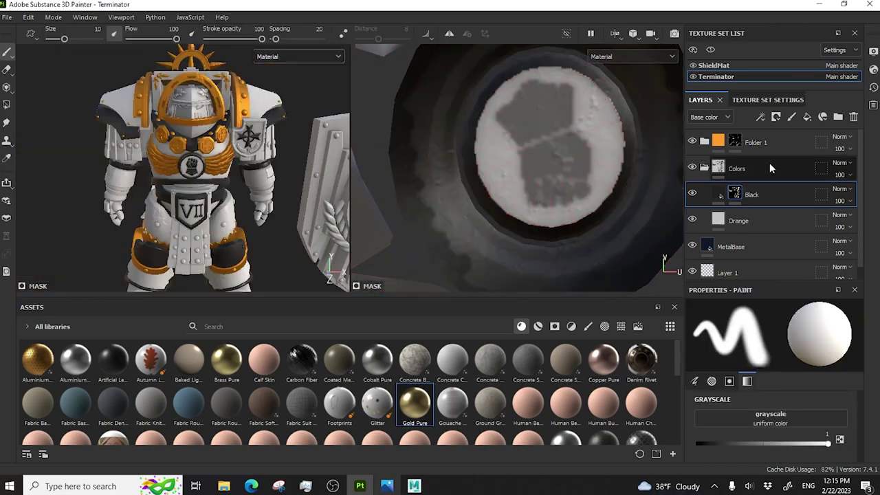
Step: Set the Orange fill layer's base color to the yellow C88F00
{"action": "left_click", "coordinate": [743, 220]}
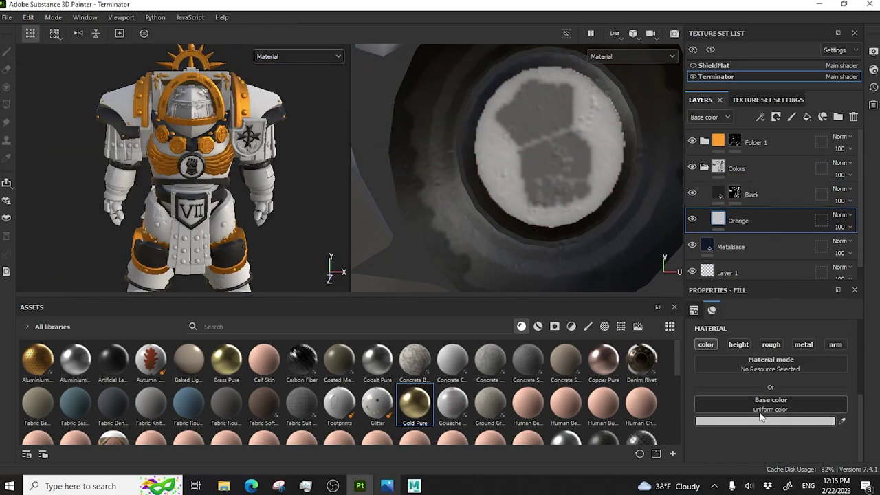
{"action": "left_click", "coordinate": [790, 420]}
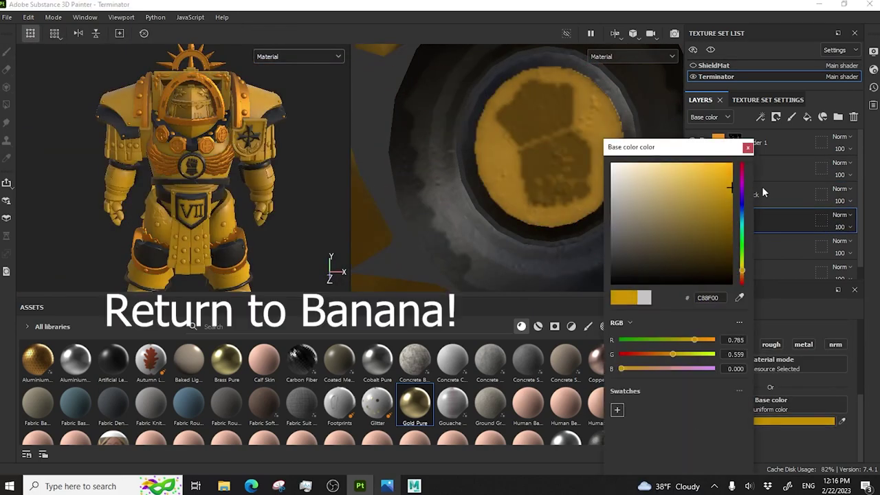
{"action": "left_click_drag", "start_coordinate": [762, 188], "coordinate": [776, 179]}
{"action": "left_click_drag", "start_coordinate": [283, 205], "coordinate": [159, 205], "text": "alt"}
{"action": "left_click", "coordinate": [776, 135]}
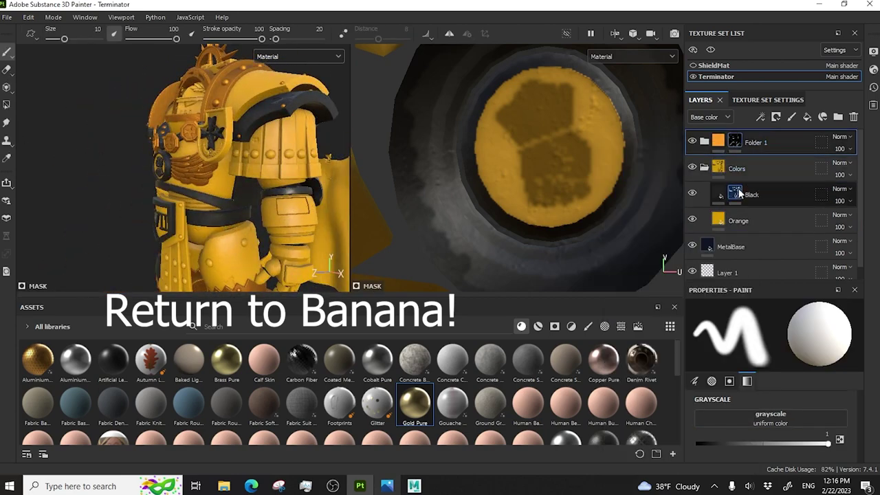
Step: Unmask the collar behind the chest medallions and the helmet's band on the Black layer's mask, consulting the reference image
{"action": "left_click", "coordinate": [736, 193]}
{"action": "left_click", "coordinate": [6, 105]}
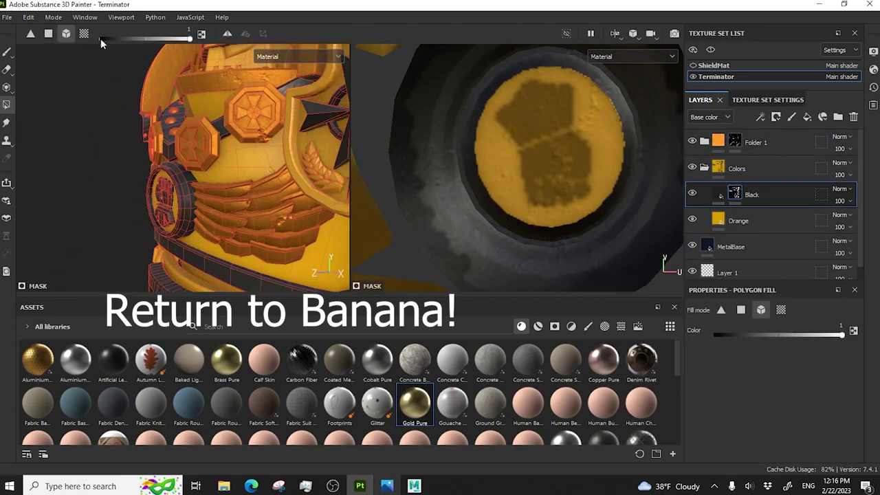
{"action": "left_click", "coordinate": [84, 34]}
{"action": "mouse_move", "coordinate": [287, 153]}
{"action": "left_mouse_down", "text": "alt"}
{"action": "mouse_move", "coordinate": [257, 122]}
{"action": "mouse_move", "coordinate": [200, 124]}
{"action": "left_mouse_up", "text": "alt"}
{"action": "left_click", "coordinate": [6, 53]}
{"action": "left_click_drag", "start_coordinate": [75, 103], "coordinate": [172, 131], "text": "alt"}
{"action": "scroll", "coordinate": [227, 184], "scroll_direction": "up", "scroll_amount": 5}
{"action": "left_click", "coordinate": [387, 486]}
{"action": "left_click", "coordinate": [6, 249]}
{"action": "left_click", "coordinate": [818, 5]}
{"action": "left_click", "coordinate": [7, 106]}
{"action": "left_click", "coordinate": [198, 132]}
{"action": "left_click", "coordinate": [7, 52]}
{"action": "left_click_drag", "start_coordinate": [90, 154], "coordinate": [147, 171], "text": "alt"}
{"action": "scroll", "coordinate": [206, 190], "scroll_direction": "down", "scroll_amount": 5}
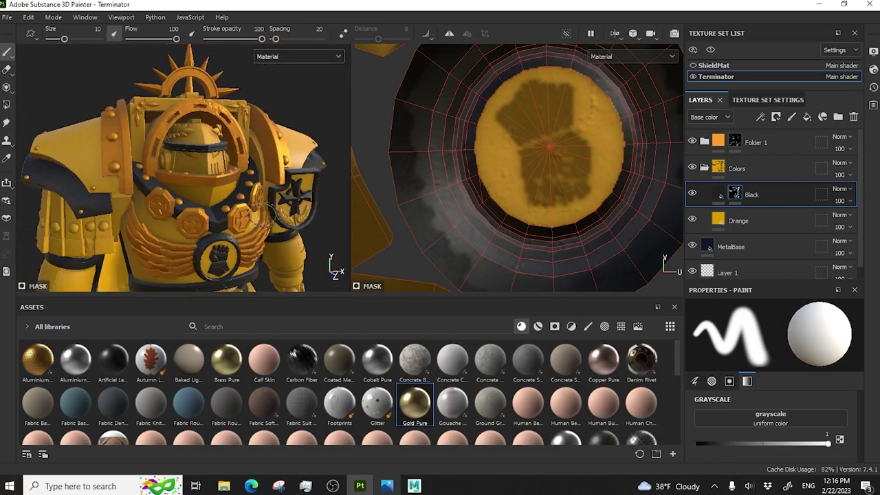
{"action": "scroll", "coordinate": [206, 158], "scroll_direction": "down", "scroll_amount": 3}
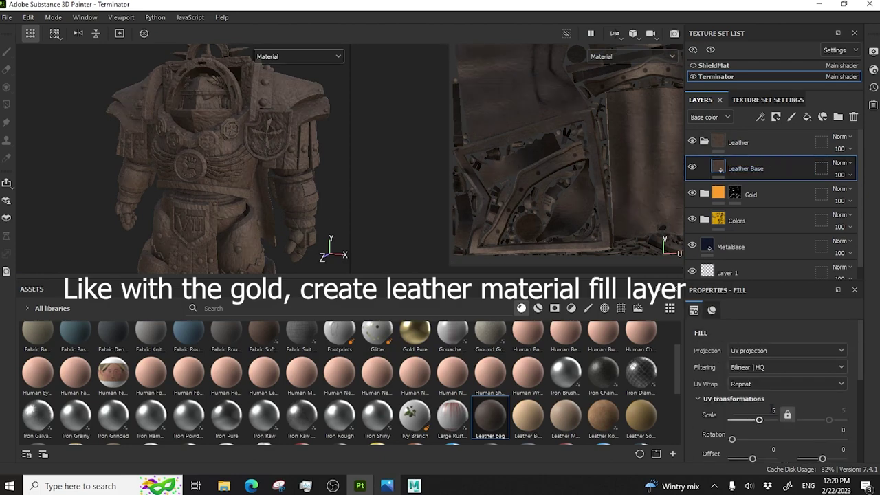
Step: Set the Leather Base fill's UV scale to 15 and check the leather grain on the straps
{"action": "scroll", "coordinate": [321, 146], "scroll_direction": "up", "scroll_amount": 5}
{"action": "scroll", "coordinate": [555, 174], "scroll_direction": "down", "scroll_amount": 3}
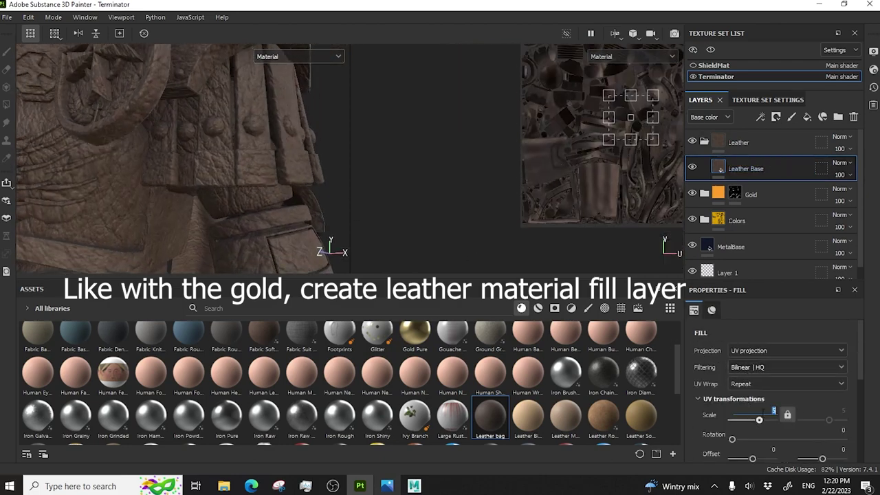
{"action": "scroll", "coordinate": [570, 137], "scroll_direction": "up", "scroll_amount": 5}
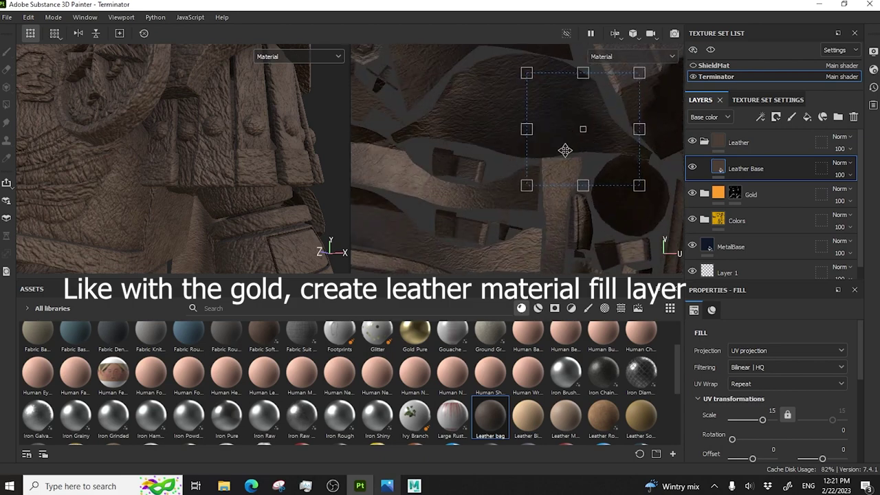
{"action": "scroll", "coordinate": [276, 180], "scroll_direction": "down", "scroll_amount": 5}
Step: Add a black mask to the Leather folder and unmask the upper sections of the front shoulder straps with UV-chunk fill
{"action": "right_click", "coordinate": [756, 143]}
{"action": "left_click", "coordinate": [759, 18]}
{"action": "left_click", "coordinate": [6, 105]}
{"action": "scroll", "coordinate": [208, 169], "scroll_direction": "up", "scroll_amount": 5}
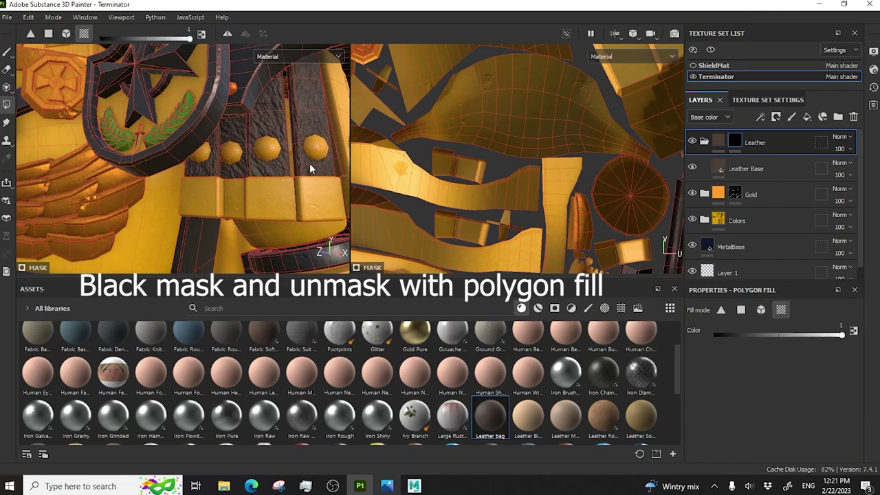
Step: Unmask the remaining shoulder strap sections around the side and back in leather
{"action": "left_click_drag", "start_coordinate": [323, 119], "coordinate": [146, 147], "text": "alt"}
{"action": "scroll", "coordinate": [236, 147], "scroll_direction": "down", "scroll_amount": 5}
{"action": "left_click_drag", "start_coordinate": [296, 153], "coordinate": [213, 158], "text": "alt"}
{"action": "scroll", "coordinate": [200, 109], "scroll_direction": "down", "scroll_amount": 8}
{"action": "scroll", "coordinate": [200, 110], "scroll_direction": "up", "scroll_amount": 5}
{"action": "left_click_drag", "start_coordinate": [165, 87], "coordinate": [209, 204], "text": "alt"}
{"action": "scroll", "coordinate": [227, 139], "scroll_direction": "up", "scroll_amount": 6}
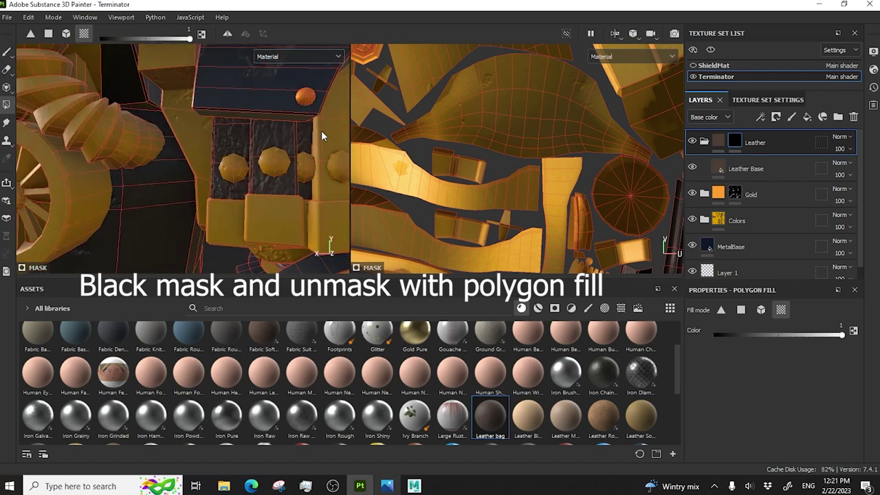
{"action": "left_click_drag", "start_coordinate": [327, 120], "coordinate": [229, 163], "text": "alt"}
Step: On the Gold folder's mask, unmask the shoulder straps' end plates and rivets with mesh fill
{"action": "left_click", "coordinate": [761, 310]}
{"action": "left_click", "coordinate": [735, 193]}
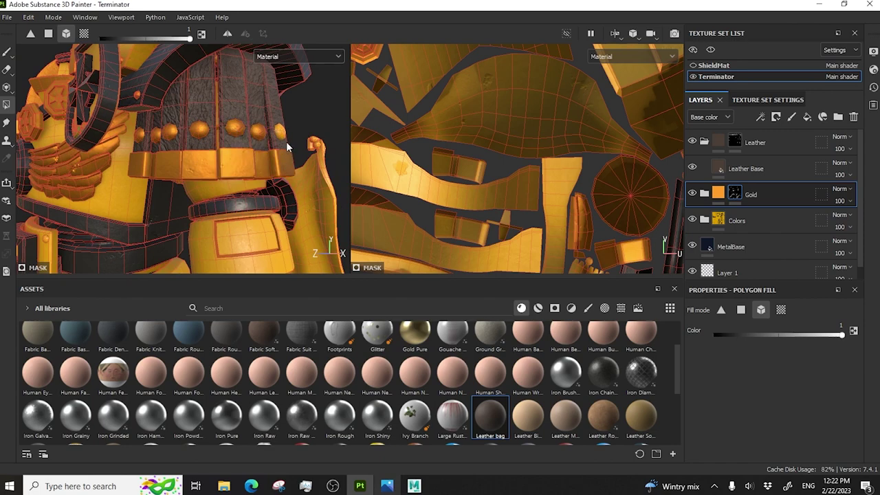
{"action": "left_click_drag", "start_coordinate": [285, 141], "coordinate": [152, 168], "text": "alt"}
{"action": "left_click_drag", "start_coordinate": [271, 189], "coordinate": [250, 217], "text": "alt"}
{"action": "left_click_drag", "start_coordinate": [248, 122], "coordinate": [250, 127], "text": "alt"}
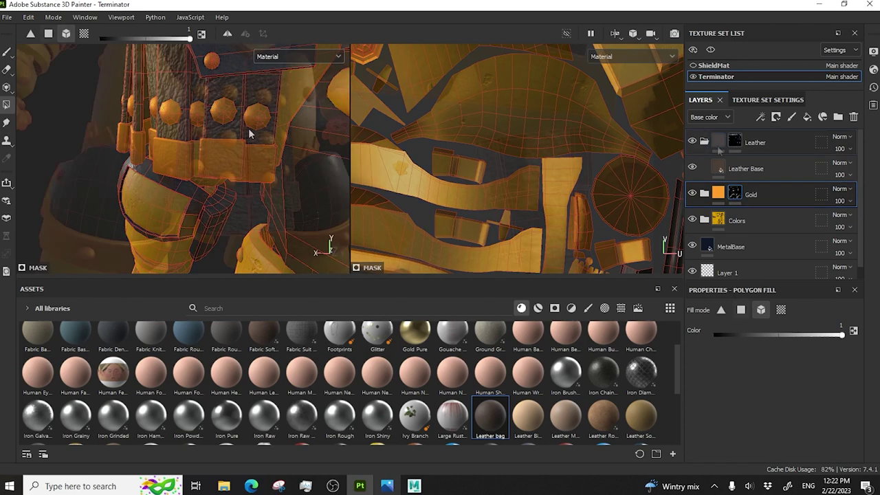
Step: On the Leather folder's mask, use polygon fill with value 0 to remove leather from the hanging waist straps' end plates
{"action": "left_click", "coordinate": [734, 141]}
{"action": "left_click", "coordinate": [48, 34]}
{"action": "left_click_drag", "start_coordinate": [189, 39], "coordinate": [164, 42]}
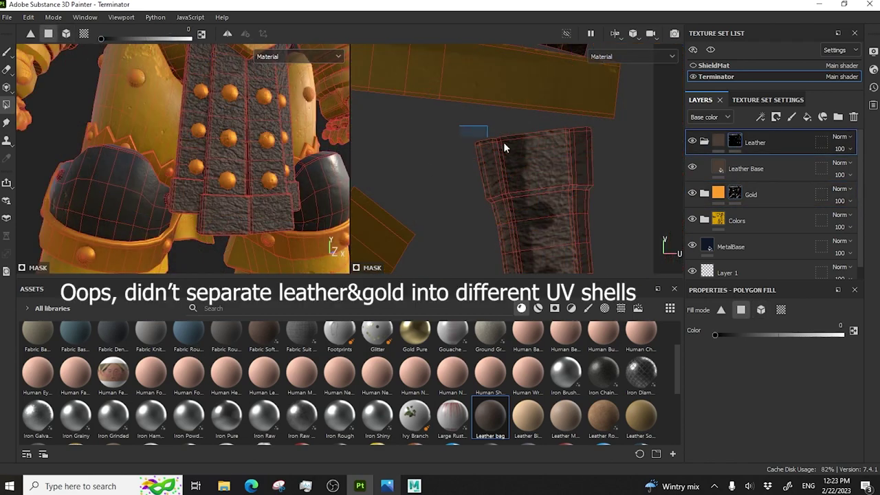
{"action": "left_click_drag", "start_coordinate": [605, 178], "coordinate": [606, 187]}
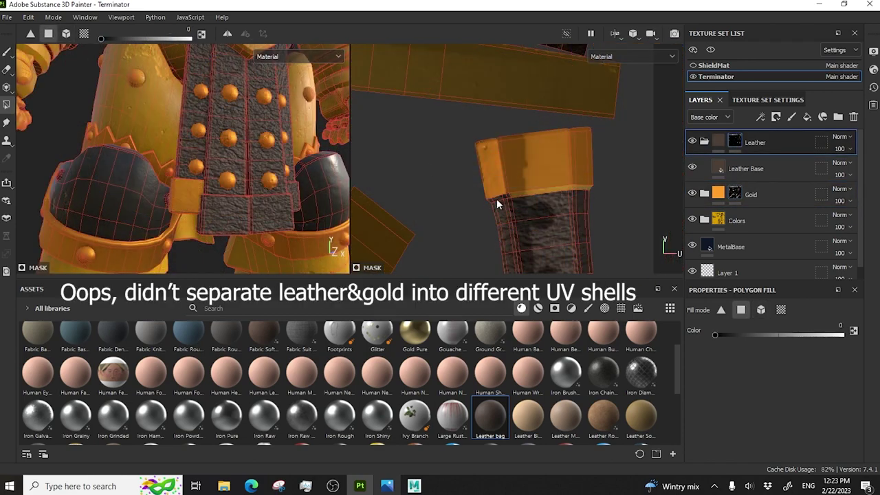
{"action": "left_click_drag", "start_coordinate": [512, 186], "coordinate": [501, 193]}
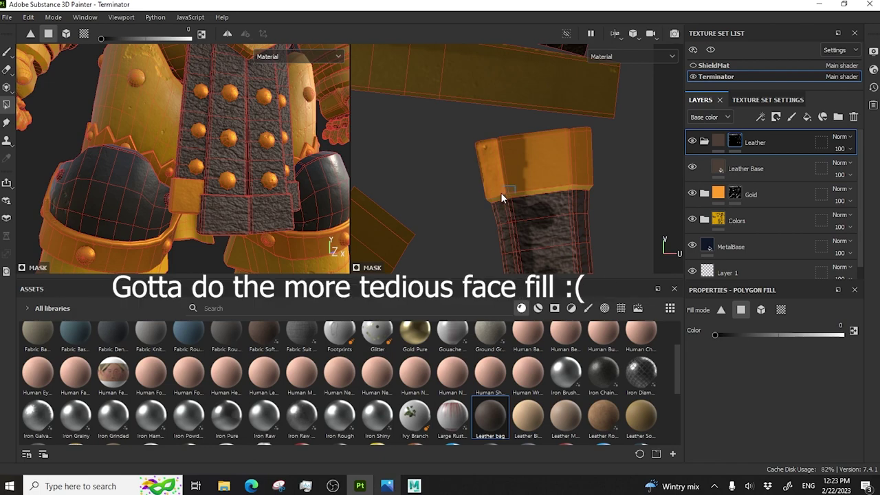
{"action": "scroll", "coordinate": [485, 191], "scroll_direction": "down", "scroll_amount": 1}
{"action": "left_click_drag", "start_coordinate": [153, 195], "coordinate": [214, 151], "text": "alt"}
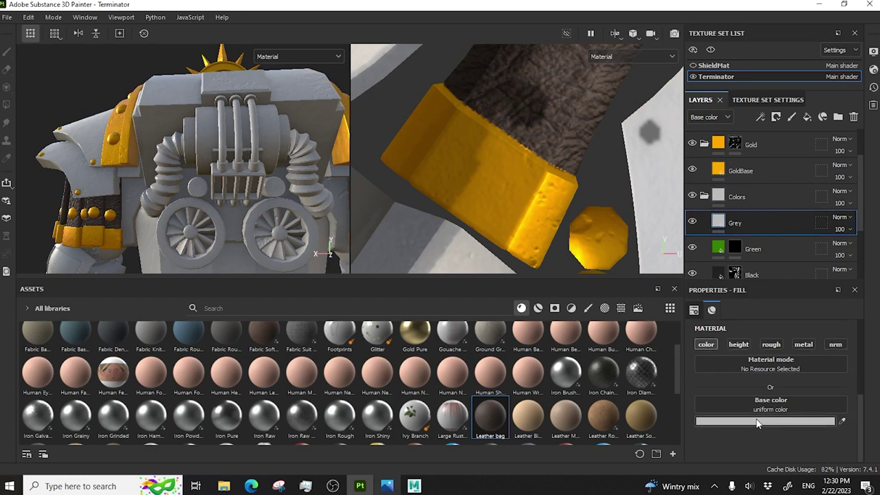
Step: Set the Grey layer's base color to dark grey and add a black mask to it
{"action": "left_click", "coordinate": [756, 422]}
{"action": "left_click_drag", "start_coordinate": [619, 196], "coordinate": [572, 205]}
{"action": "left_click", "coordinate": [744, 106]}
{"action": "right_click", "coordinate": [739, 222]}
{"action": "left_click", "coordinate": [764, 32]}
Step: Unmask the backpack's central tank, ribbed hoses, side caps and grille housing in grey with mesh fill
{"action": "left_click", "coordinate": [6, 103]}
{"action": "left_click", "coordinate": [66, 33]}
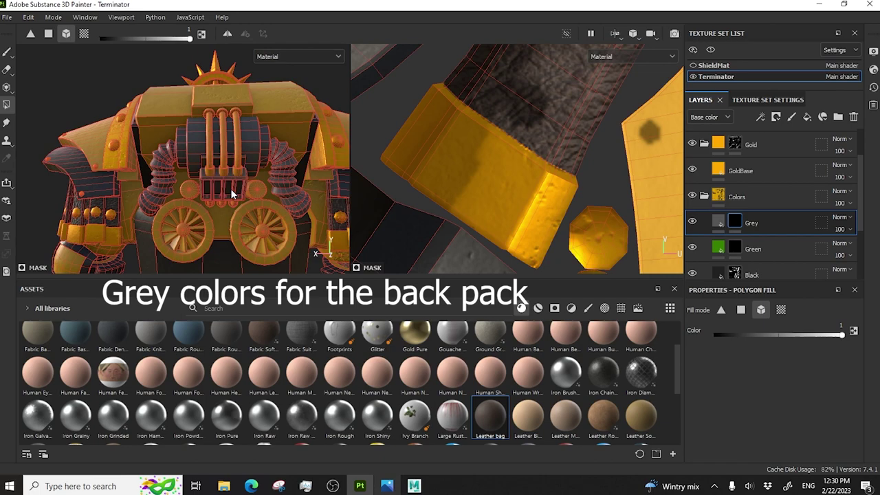
{"action": "scroll", "coordinate": [230, 188], "scroll_direction": "up", "scroll_amount": 3}
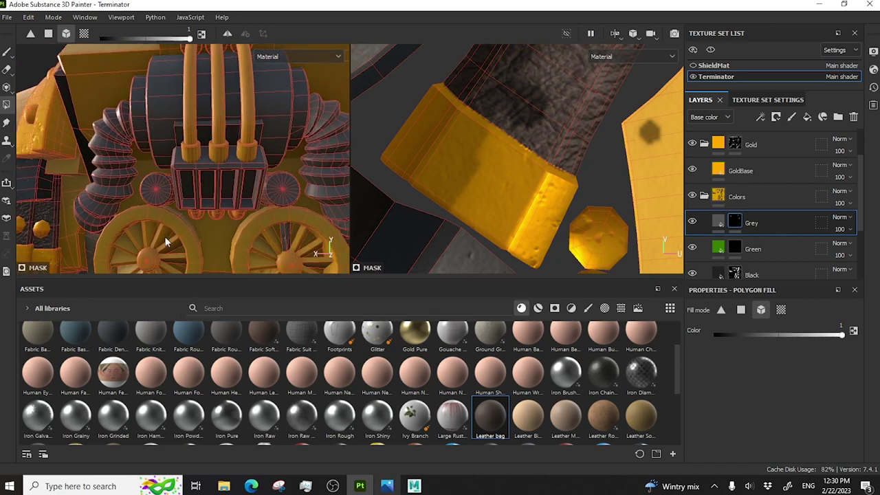
Step: Unmask the blades and hubs of both backpack fans in grey
{"action": "middle_click_drag", "start_coordinate": [147, 229], "coordinate": [172, 185], "text": "alt"}
{"action": "right_click_drag", "start_coordinate": [172, 185], "coordinate": [98, 40], "text": "alt"}
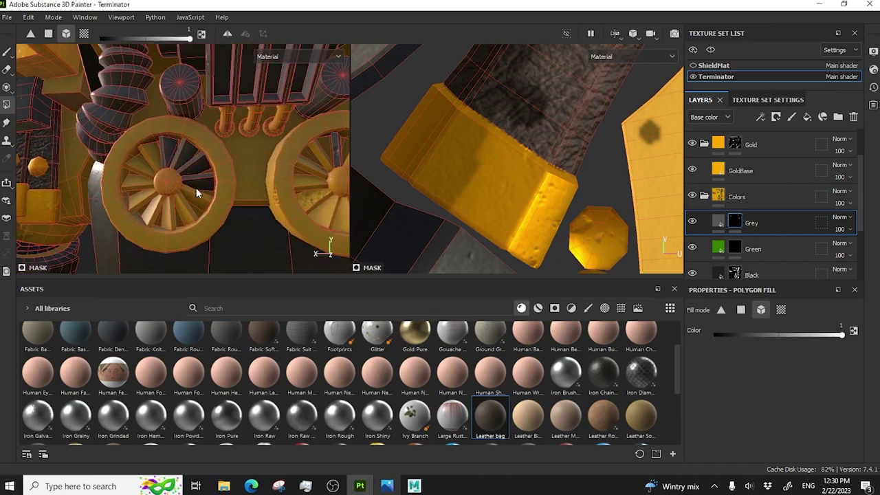
{"action": "left_click_drag", "start_coordinate": [155, 159], "coordinate": [238, 186], "text": "alt"}
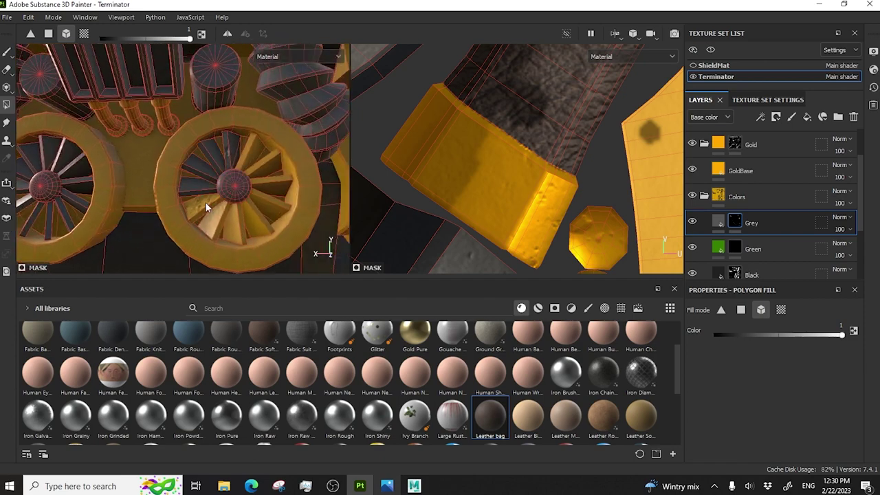
{"action": "scroll", "coordinate": [137, 131], "scroll_direction": "down", "scroll_amount": 4}
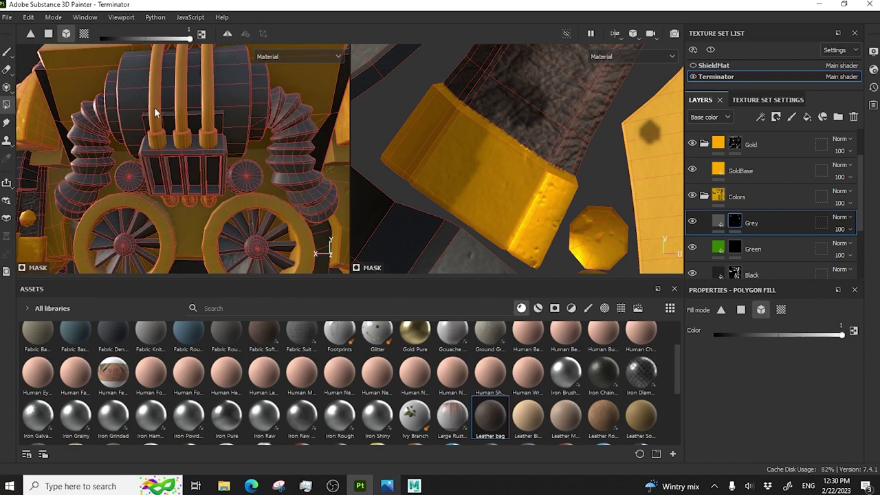
{"action": "left_click", "coordinate": [6, 52]}
{"action": "scroll", "coordinate": [137, 140], "scroll_direction": "down", "scroll_amount": 4}
{"action": "mouse_move", "coordinate": [138, 146]}
{"action": "left_mouse_down", "text": "alt"}
{"action": "mouse_move", "coordinate": [195, 150]}
{"action": "mouse_move", "coordinate": [138, 55]}
{"action": "left_mouse_up", "text": "alt"}
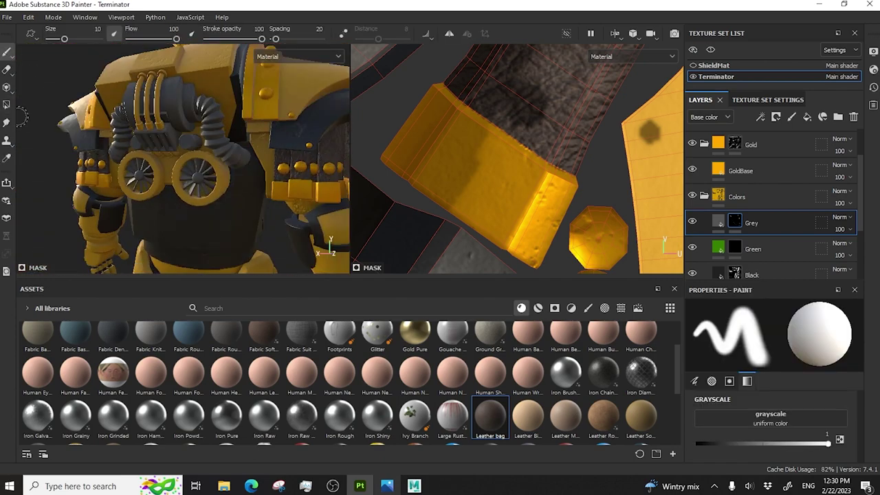
Step: Remove the backpack's central tank from the Grey layer's mask so it returns to yellow
{"action": "key", "text": "4"}
{"action": "left_click", "coordinate": [5, 52]}
{"action": "mouse_move", "coordinate": [270, 73]}
{"action": "left_mouse_down", "text": "alt"}
{"action": "mouse_move", "coordinate": [283, 83]}
{"action": "mouse_move", "coordinate": [218, 156]}
{"action": "mouse_move", "coordinate": [276, 138]}
{"action": "mouse_move", "coordinate": [112, 142]}
{"action": "mouse_move", "coordinate": [154, 86]}
{"action": "left_mouse_up", "text": "alt"}
{"action": "scroll", "coordinate": [218, 155], "scroll_direction": "down", "scroll_amount": 3}
{"action": "scroll", "coordinate": [227, 144], "scroll_direction": "up", "scroll_amount": 5}
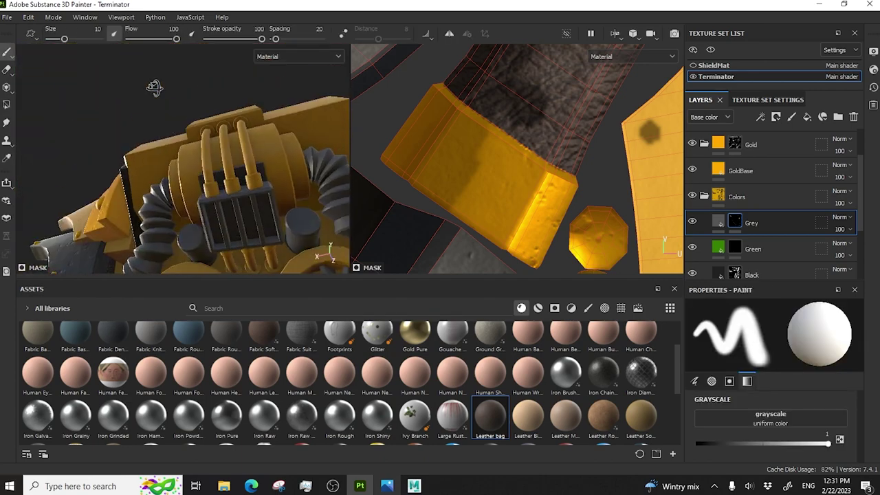
Step: Try to unmask the first vertical pipe over the backpack tank in grey with UV-chunk fill
{"action": "left_click", "coordinate": [6, 106]}
{"action": "left_click", "coordinate": [192, 39]}
{"action": "scroll", "coordinate": [192, 206], "scroll_direction": "up", "scroll_amount": 4}
{"action": "left_click", "coordinate": [191, 218]}
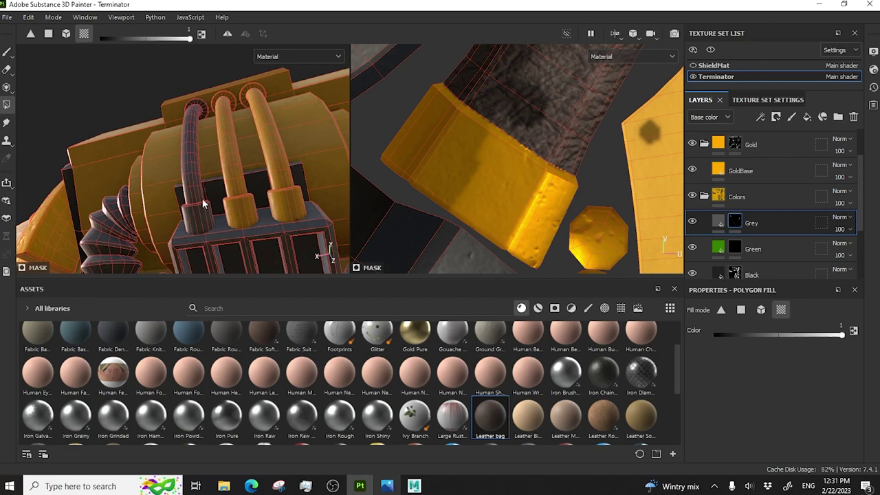
{"action": "scroll", "coordinate": [198, 194], "scroll_direction": "down", "scroll_amount": 4}
{"action": "left_click_drag", "start_coordinate": [199, 194], "coordinate": [215, 146], "text": "alt"}
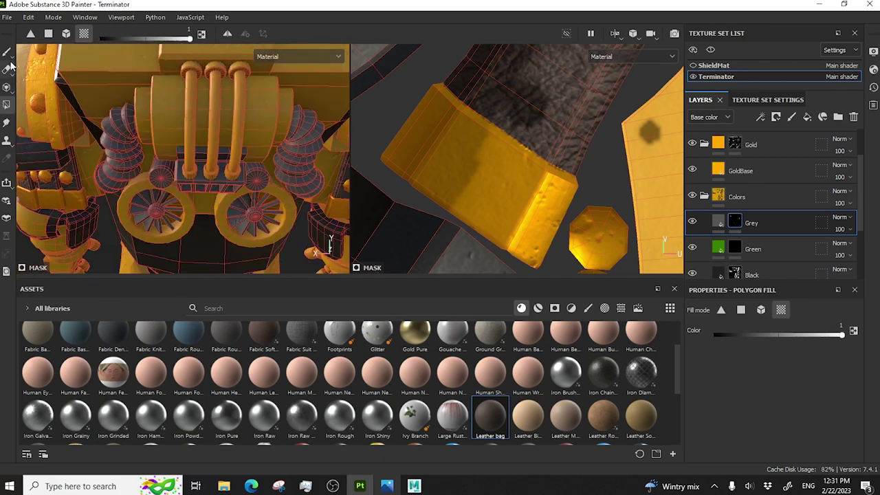
Step: Fill the backpack's vertical pipes on the Grey layer's mask and check the whole figure from back to front
{"action": "left_click", "coordinate": [190, 125]}
{"action": "scroll", "coordinate": [182, 170], "scroll_direction": "up", "scroll_amount": 4}
{"action": "mouse_move", "coordinate": [226, 211]}
{"action": "left_mouse_down", "text": "alt"}
{"action": "mouse_move", "coordinate": [216, 169]}
{"action": "mouse_move", "coordinate": [234, 144]}
{"action": "mouse_move", "coordinate": [185, 154]}
{"action": "left_mouse_up", "text": "alt"}
{"action": "left_click", "coordinate": [250, 174]}
{"action": "scroll", "coordinate": [248, 173], "scroll_direction": "down", "scroll_amount": 5}
{"action": "key", "text": "1"}
{"action": "scroll", "coordinate": [186, 155], "scroll_direction": "down", "scroll_amount": 3}
{"action": "middle_click_drag", "start_coordinate": [175, 162], "coordinate": [161, 113], "text": "alt"}
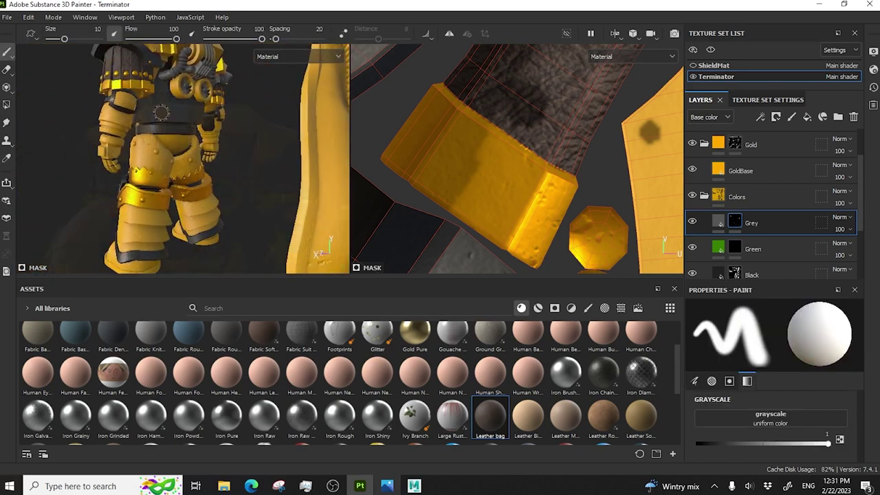
{"action": "left_click_drag", "start_coordinate": [167, 169], "coordinate": [318, 160], "text": "alt"}
{"action": "middle_click_drag", "start_coordinate": [161, 101], "coordinate": [189, 155], "text": "alt"}
{"action": "left_click_drag", "start_coordinate": [208, 149], "coordinate": [172, 151], "text": "alt"}
{"action": "scroll", "coordinate": [170, 144], "scroll_direction": "up", "scroll_amount": 2}
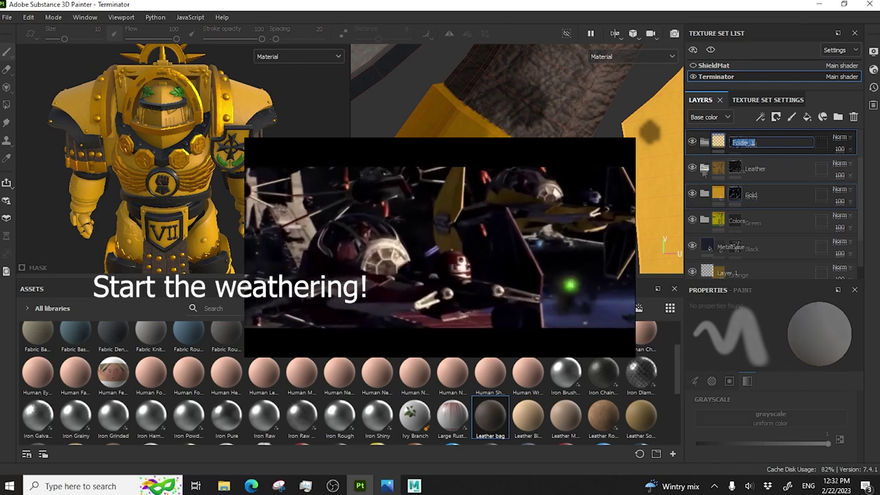
Step: Name the new top folder Weatherings and add a fill layer inside it with only the color channel enabled
{"action": "type", "text": "Weatherings"}
{"action": "key", "text": "Return"}
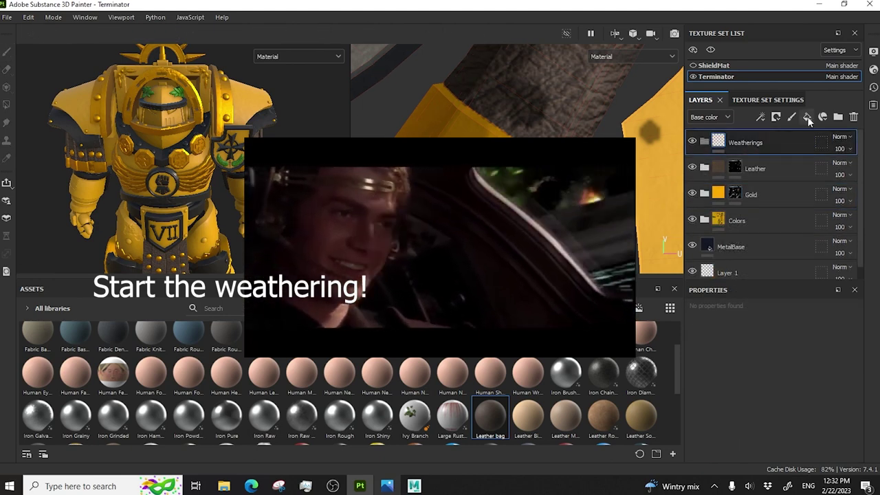
{"action": "left_click", "coordinate": [807, 116]}
{"action": "left_click", "coordinate": [701, 344], "text": "alt"}
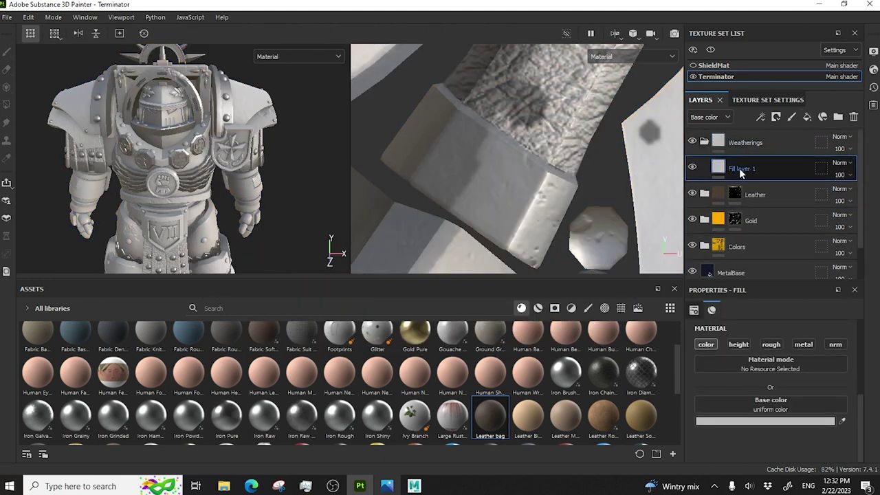
Step: Set the new weathering fill layer's base color to black
{"action": "left_click", "coordinate": [768, 421]}
{"action": "left_click_drag", "start_coordinate": [636, 199], "coordinate": [580, 267]}
{"action": "left_click", "coordinate": [760, 105]}
Step: Name the weathering fill layer AmbOc and enable its roughness channel at 0.8848
{"action": "right_click", "coordinate": [768, 174]}
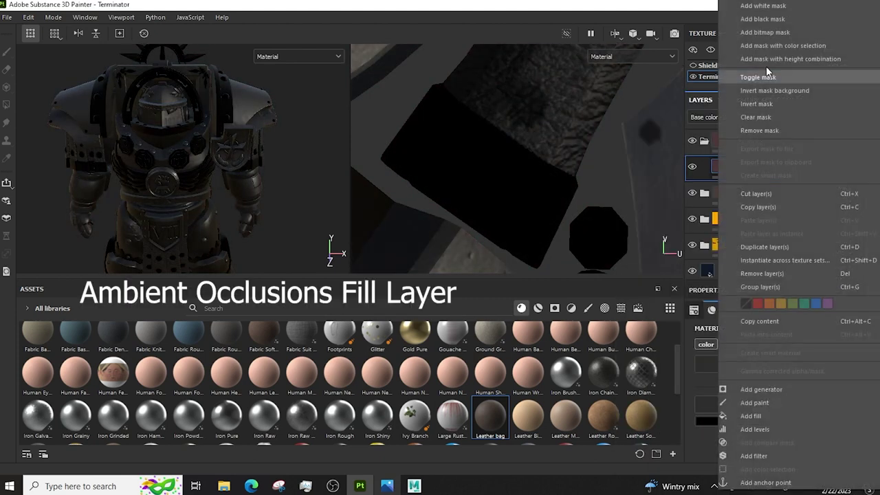
{"action": "left_click", "coordinate": [705, 436]}
{"action": "scroll", "coordinate": [770, 427], "scroll_direction": "down", "scroll_amount": 1}
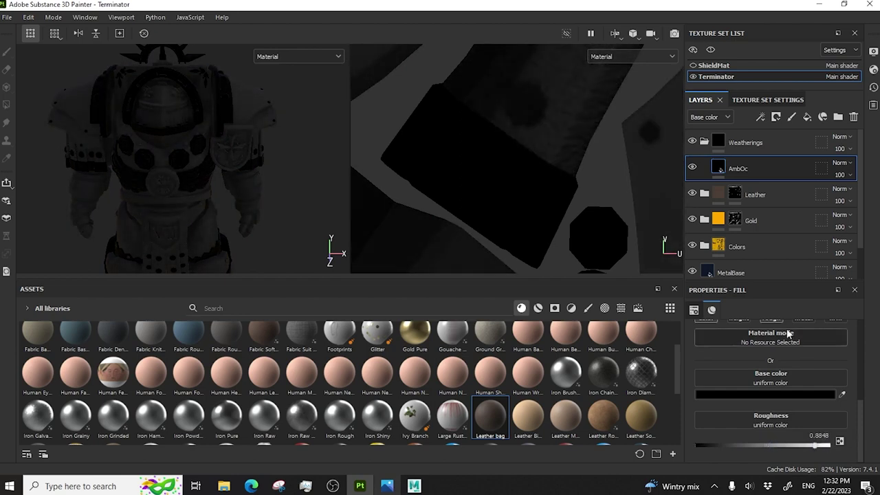
Step: Add a black mask to the AmbOc fill layer
{"action": "right_click", "coordinate": [745, 173]}
{"action": "left_click", "coordinate": [840, 164]}
{"action": "left_click", "coordinate": [824, 14]}
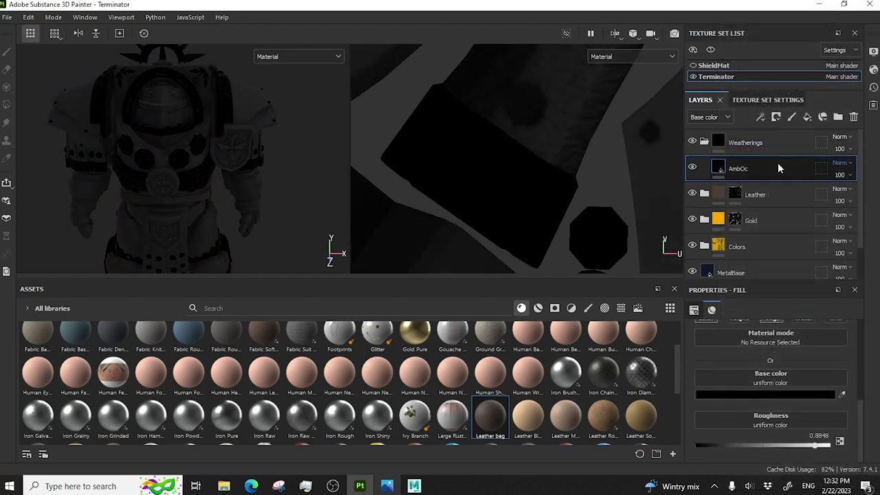
{"action": "right_click", "coordinate": [768, 164]}
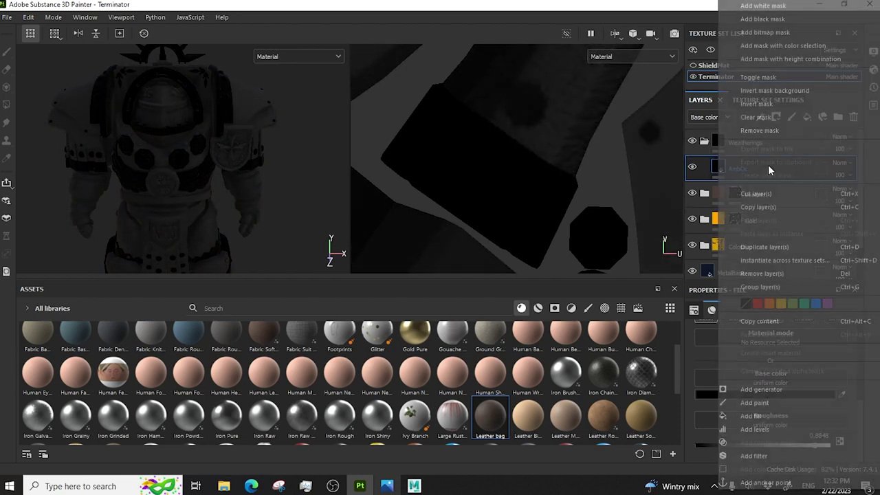
{"action": "left_click", "coordinate": [710, 173]}
{"action": "right_click", "coordinate": [726, 168]}
{"action": "left_click", "coordinate": [773, 20]}
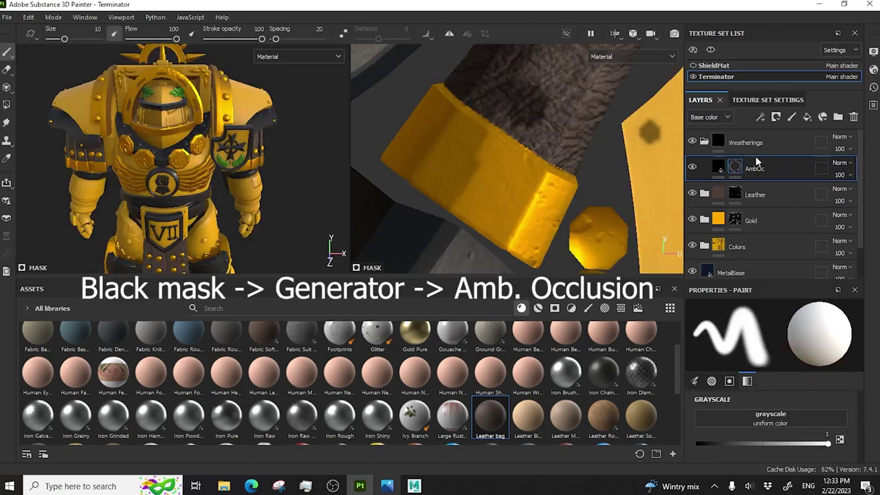
Step: Add an Ambient Occlusion generator with Global Invert on to the AmbOc mask, and compare the figure with the layer hidden and shown
{"action": "right_click", "coordinate": [737, 163]}
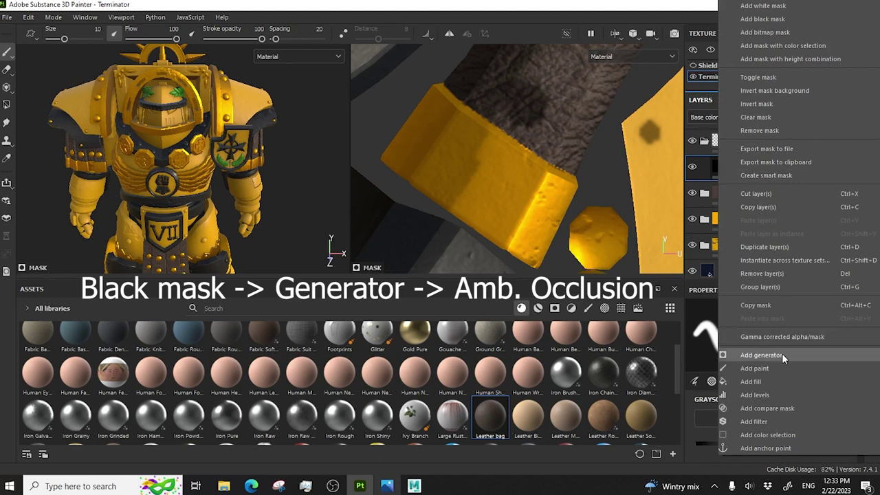
{"action": "left_click", "coordinate": [781, 353]}
{"action": "left_click", "coordinate": [765, 331]}
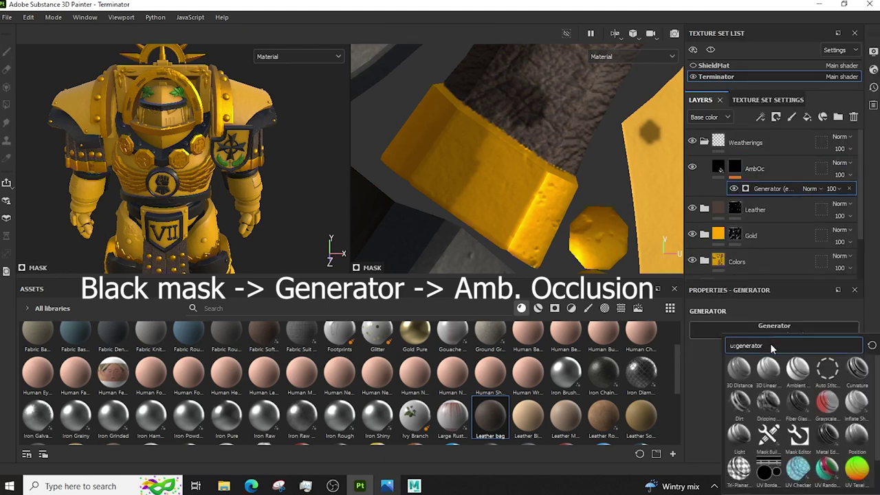
{"action": "left_click", "coordinate": [798, 369]}
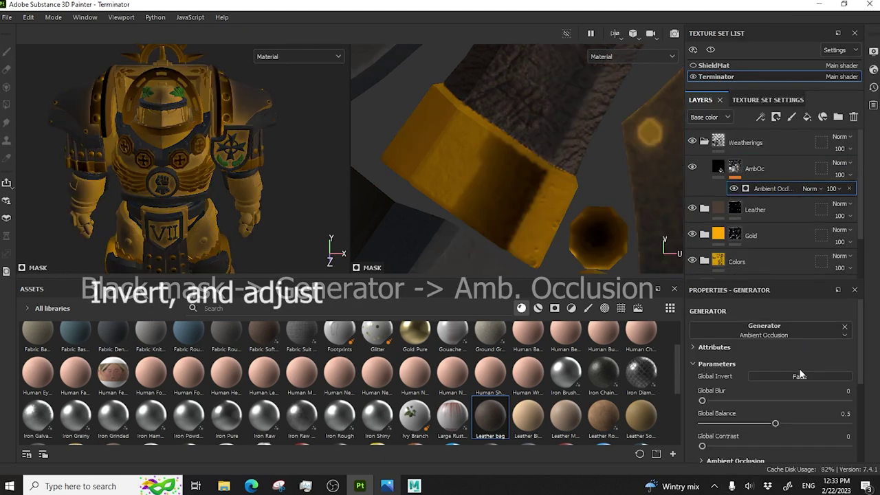
{"action": "left_click", "coordinate": [778, 377]}
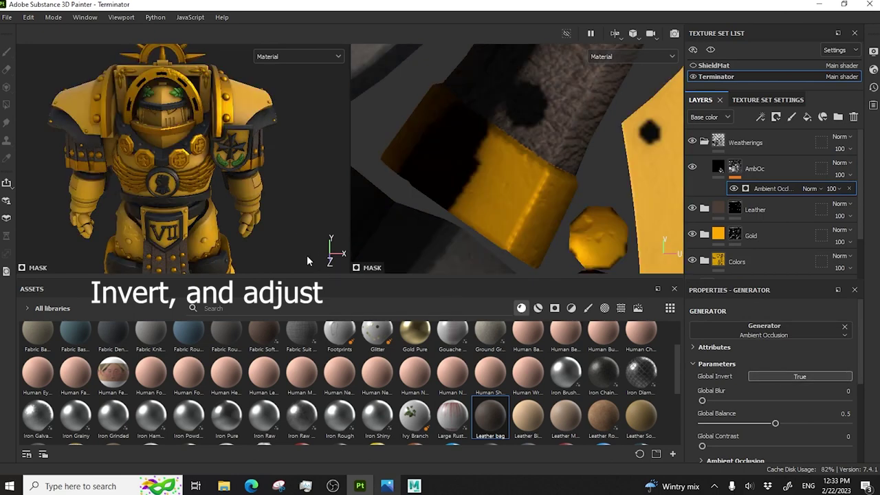
{"action": "left_click_drag", "start_coordinate": [240, 199], "coordinate": [244, 178], "text": "alt"}
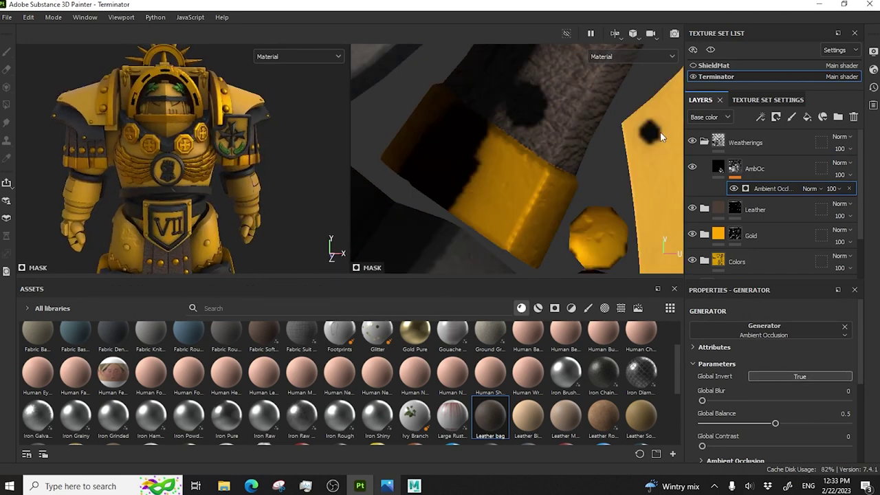
{"action": "left_click", "coordinate": [692, 168]}
{"action": "left_click", "coordinate": [692, 168]}
{"action": "left_click_drag", "start_coordinate": [181, 168], "coordinate": [107, 156], "text": "alt"}
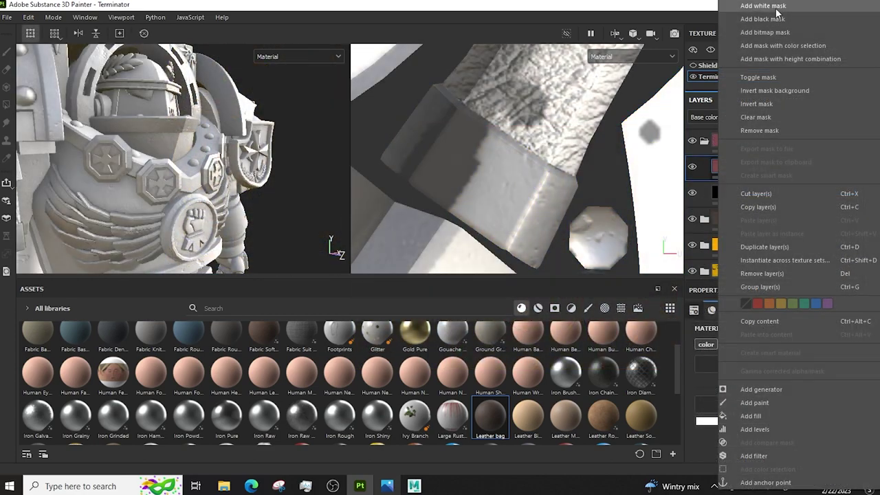
Step: Give the EdgeHilite layer a white mask and add a Curvature generator to it
{"action": "left_click", "coordinate": [750, 137]}
{"action": "right_click", "coordinate": [734, 168]}
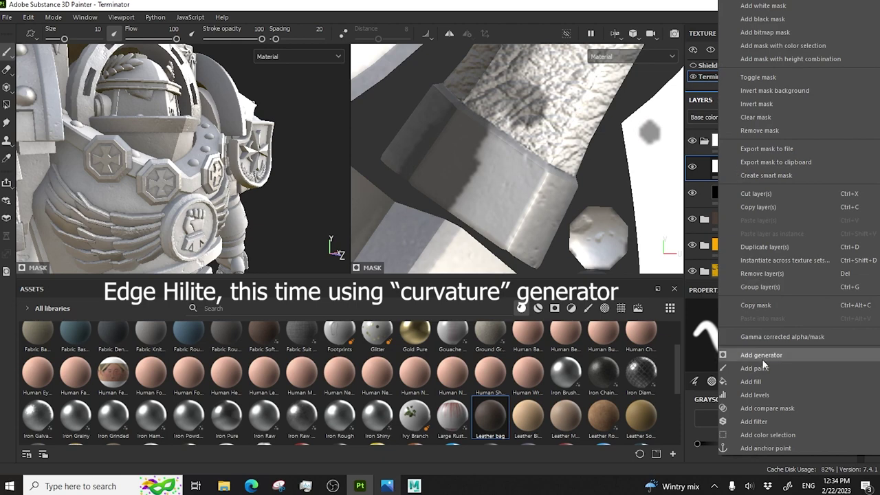
{"action": "left_click", "coordinate": [761, 356]}
{"action": "left_click", "coordinate": [768, 332]}
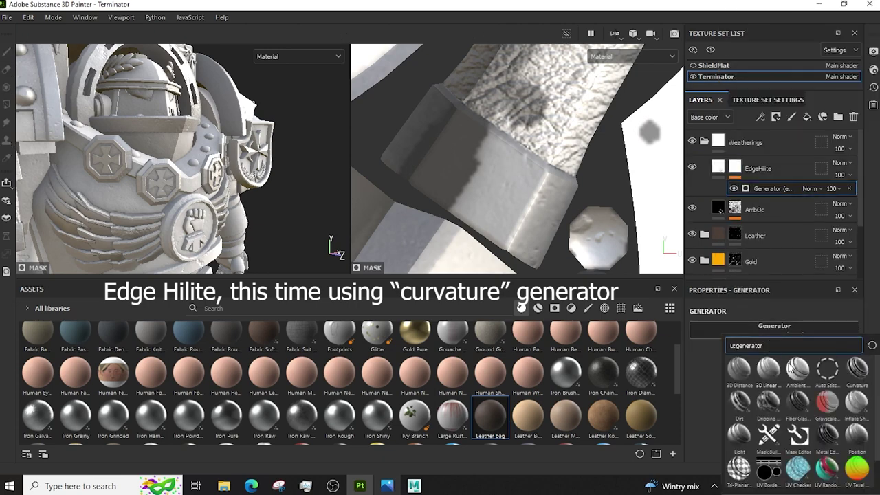
{"action": "left_click", "coordinate": [856, 369]}
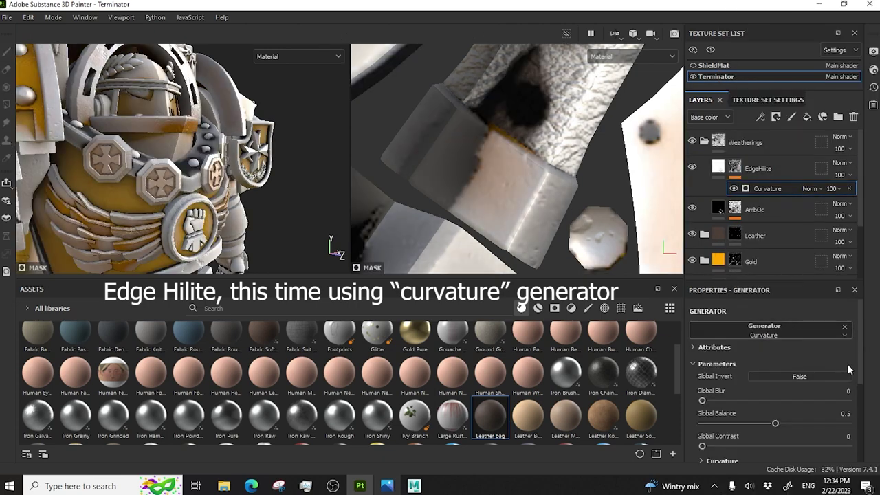
{"action": "scroll", "coordinate": [176, 140], "scroll_direction": "down", "scroll_amount": 5}
{"action": "left_click_drag", "start_coordinate": [210, 168], "coordinate": [156, 161], "text": "alt"}
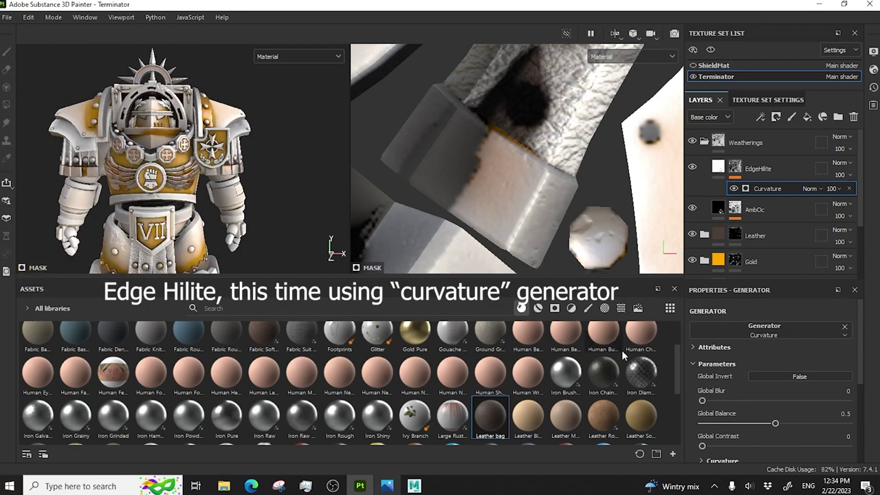
Step: Set the Curvature generator's Global Blur to 2.98 and try Global Balance values between 0.11 and 0.32
{"action": "left_click_drag", "start_coordinate": [746, 424], "coordinate": [720, 426]}
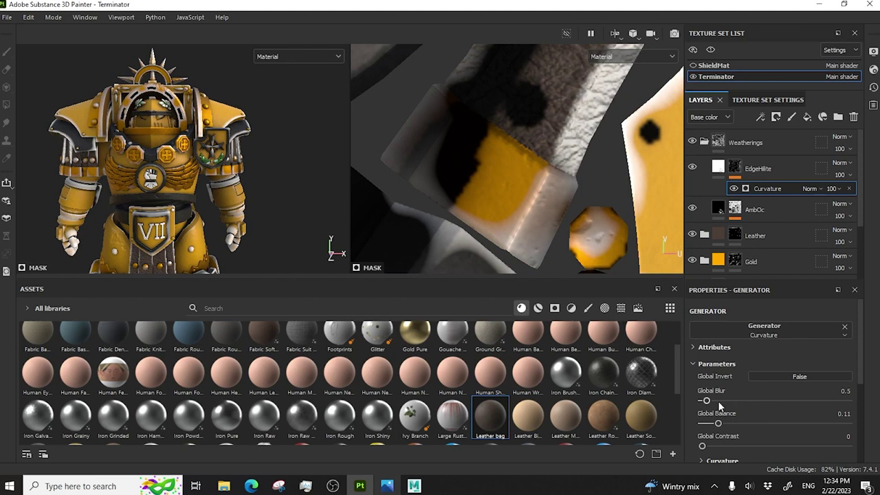
{"action": "left_click", "coordinate": [747, 400]}
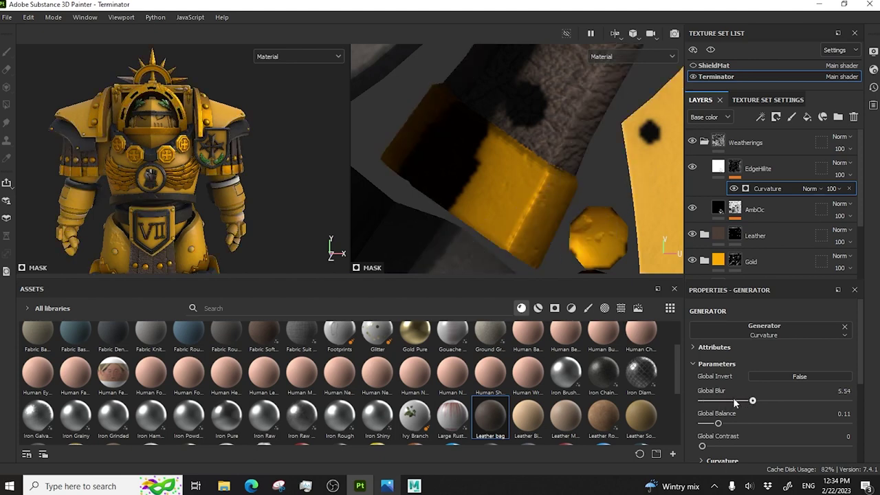
{"action": "left_click", "coordinate": [731, 400]}
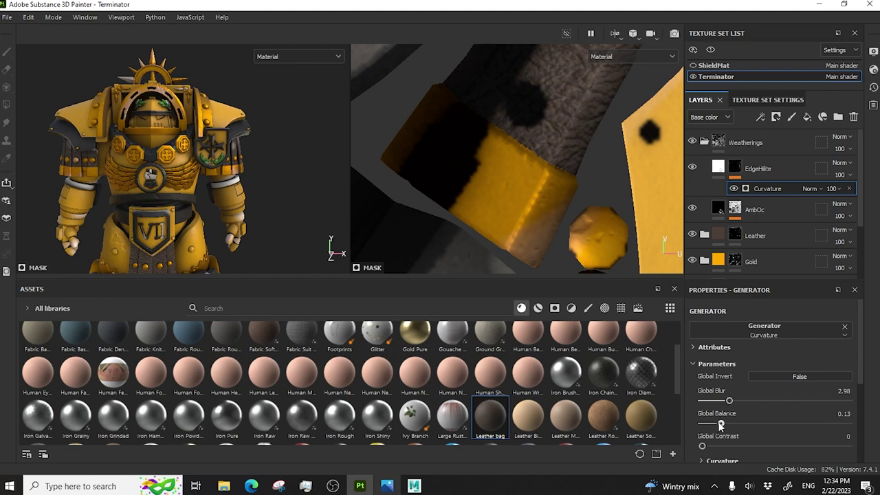
{"action": "left_click", "coordinate": [730, 422]}
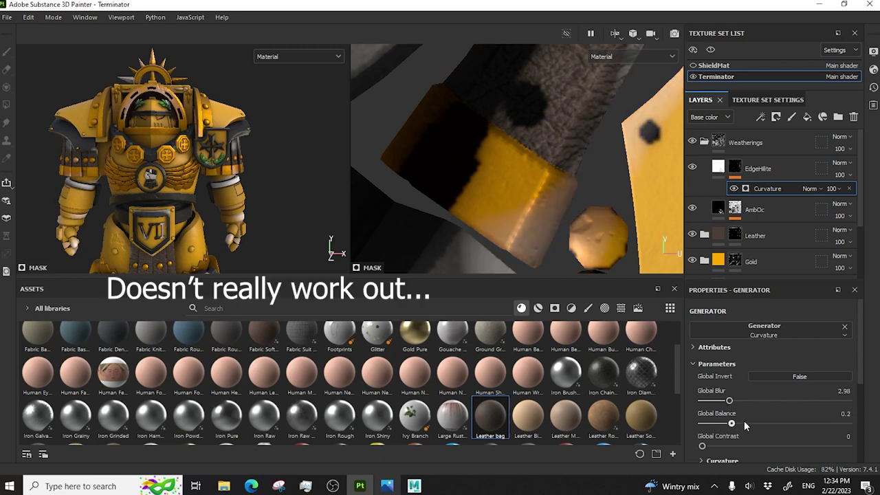
{"action": "left_click", "coordinate": [750, 423]}
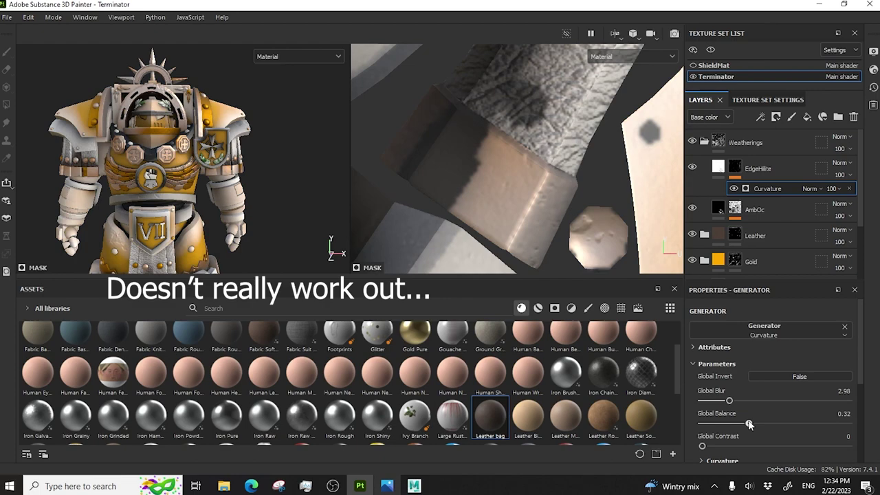
{"action": "left_click_drag", "start_coordinate": [749, 424], "coordinate": [745, 424]}
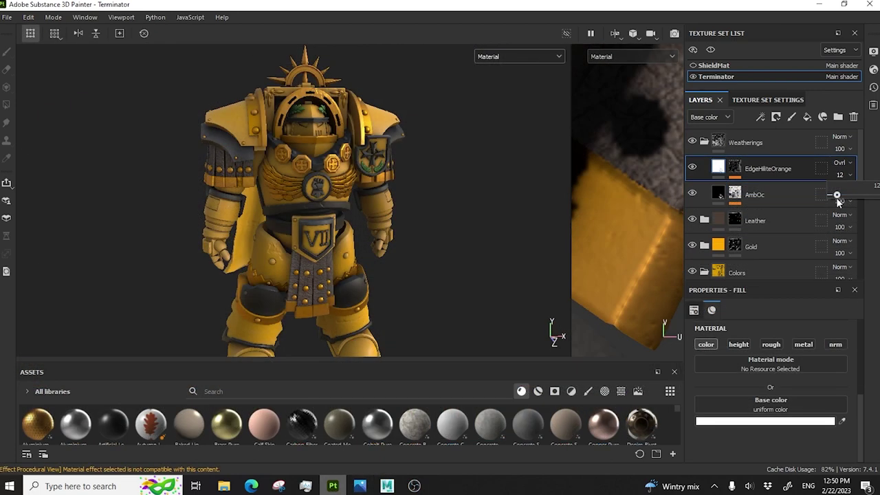
Step: Set the EdgeHiliteOrange layer's opacity to 40 and its base color to grey 949494, and compare the figure with the layer hidden and shown
{"action": "mouse_move", "coordinate": [836, 197]}
{"action": "left_mouse_down"}
{"action": "mouse_move", "coordinate": [821, 200]}
{"action": "mouse_move", "coordinate": [850, 199]}
{"action": "left_mouse_up"}
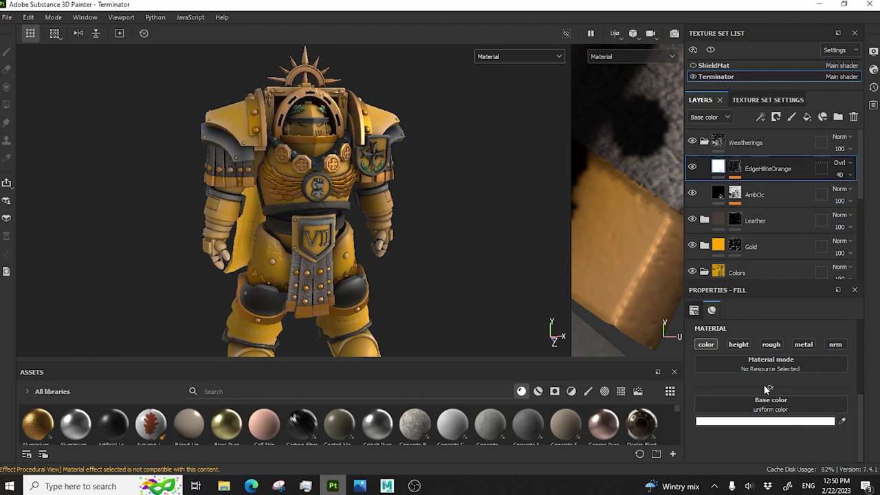
{"action": "left_click", "coordinate": [771, 422]}
{"action": "left_click_drag", "start_coordinate": [657, 208], "coordinate": [581, 169]}
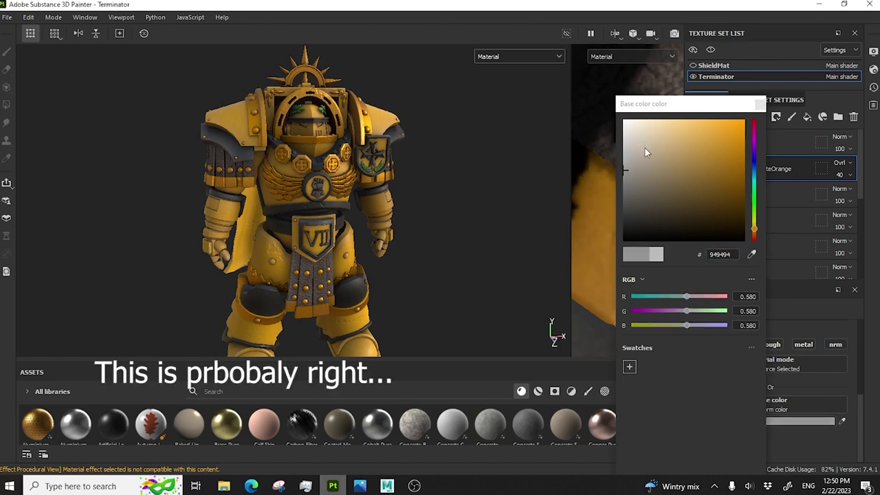
{"action": "left_click", "coordinate": [760, 106]}
{"action": "left_click_drag", "start_coordinate": [337, 199], "coordinate": [237, 184], "text": "alt"}
{"action": "left_click", "coordinate": [692, 168]}
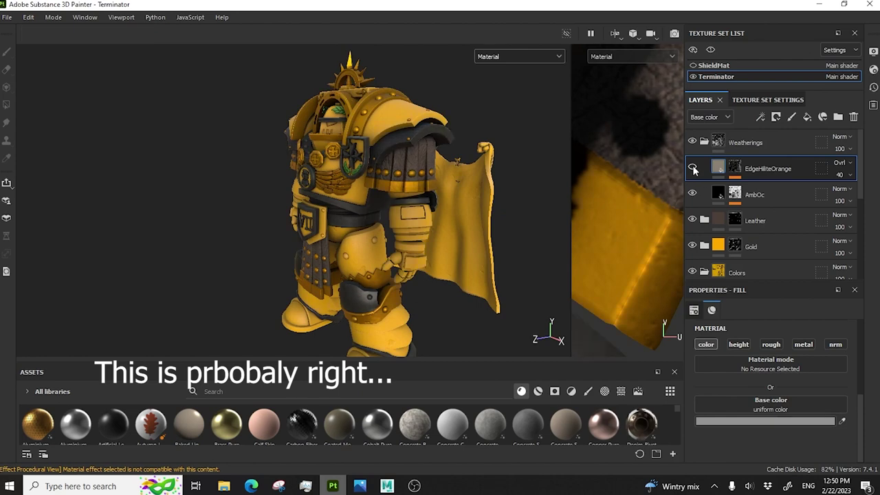
{"action": "left_click", "coordinate": [692, 168]}
{"action": "left_click_drag", "start_coordinate": [388, 234], "coordinate": [493, 209], "text": "alt"}
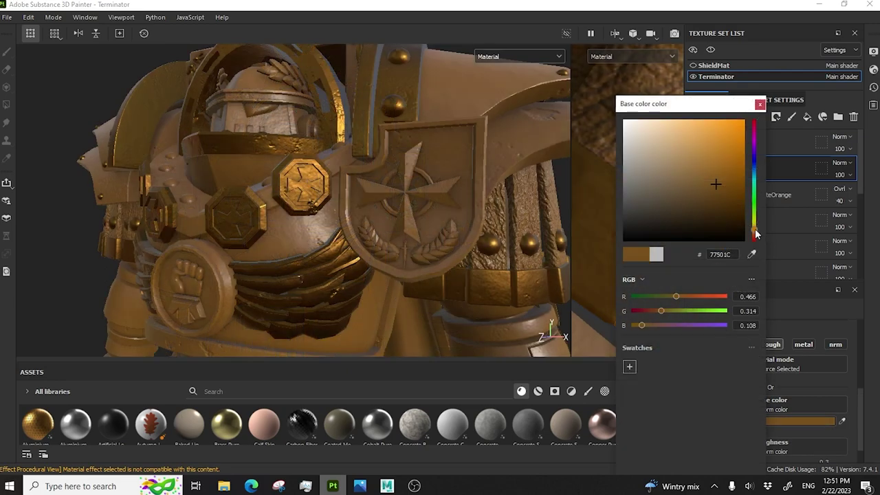
Step: Set the EdgeWear fill layer's base color to a dark rust brown and its roughness to 0.6790
{"action": "left_click_drag", "start_coordinate": [755, 233], "coordinate": [756, 237]}
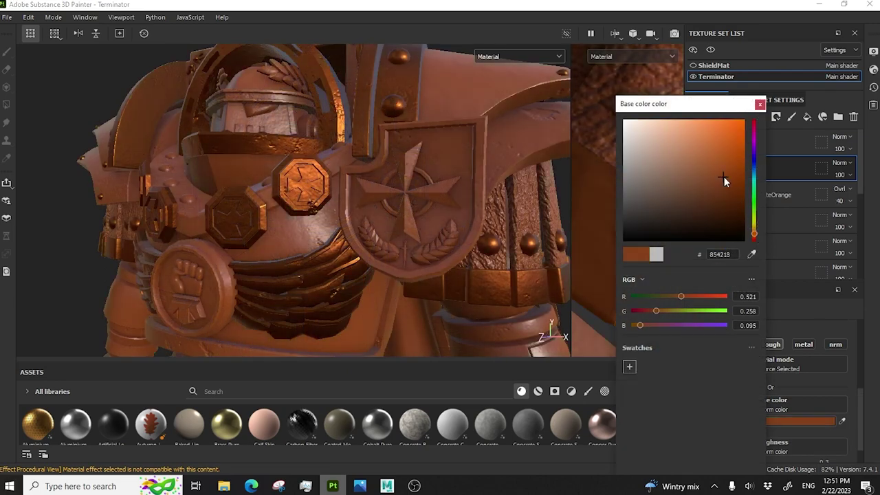
{"action": "left_click_drag", "start_coordinate": [721, 177], "coordinate": [728, 182]}
{"action": "left_click", "coordinate": [759, 105]}
{"action": "scroll", "coordinate": [774, 385], "scroll_direction": "down", "scroll_amount": 1}
{"action": "left_click", "coordinate": [805, 445]}
{"action": "mouse_move", "coordinate": [806, 446]}
{"action": "left_mouse_down"}
{"action": "mouse_move", "coordinate": [725, 444]}
{"action": "mouse_move", "coordinate": [800, 447]}
{"action": "mouse_move", "coordinate": [795, 441]}
{"action": "left_mouse_up"}
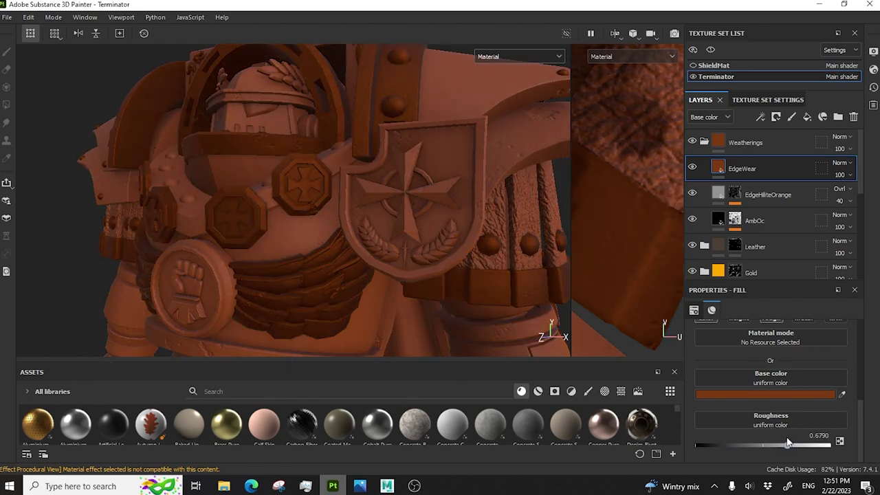
Step: Add a black mask with a Metal Edge Wear generator to the EdgeWear layer
{"action": "right_click", "coordinate": [747, 172]}
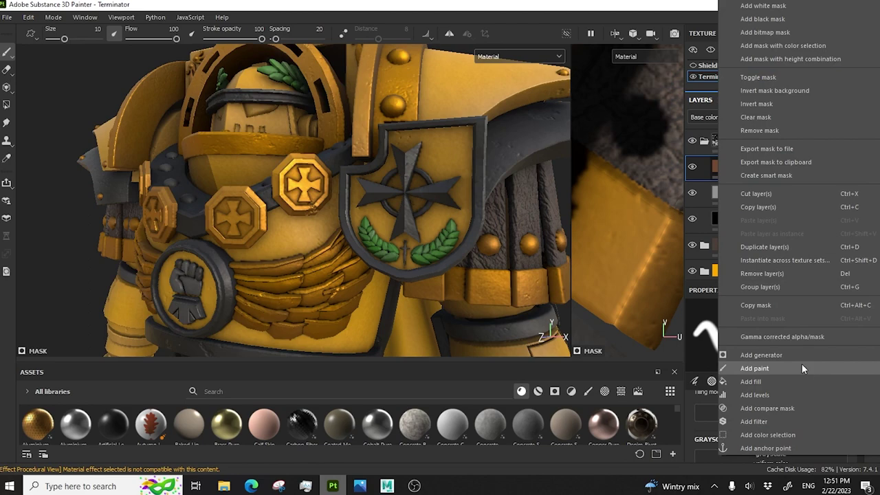
{"action": "left_click", "coordinate": [797, 357]}
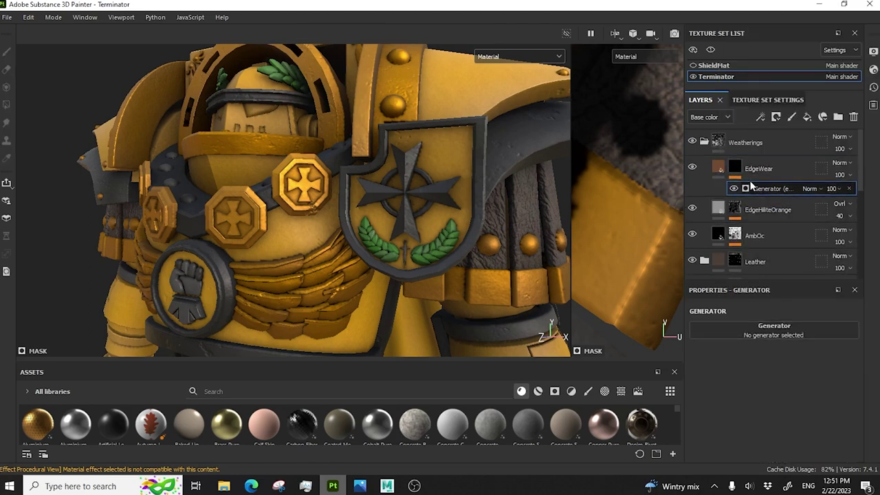
{"action": "left_click", "coordinate": [796, 336]}
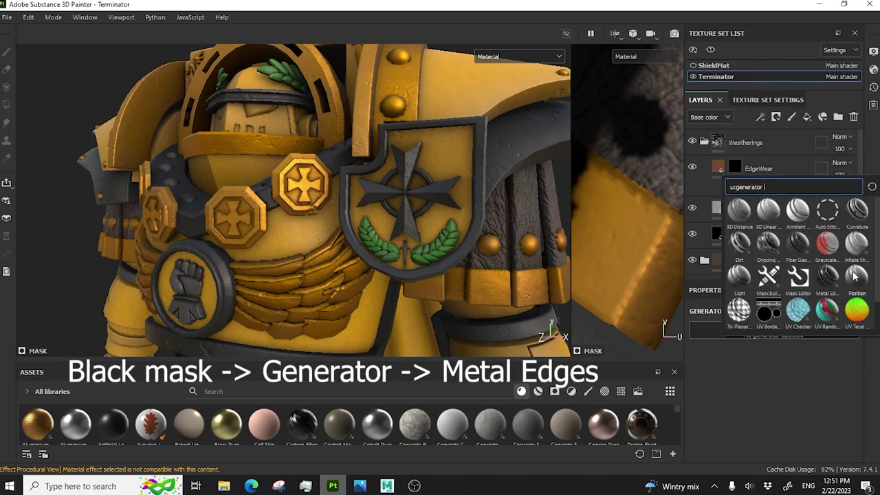
{"action": "left_click", "coordinate": [831, 278]}
Step: Set the Metal Edge Wear generator's Wear Level to 0.63 and Wear Contrast to 0.24
{"action": "scroll", "coordinate": [429, 243], "scroll_direction": "down", "scroll_amount": 5}
{"action": "scroll", "coordinate": [475, 194], "scroll_direction": "up", "scroll_amount": 6}
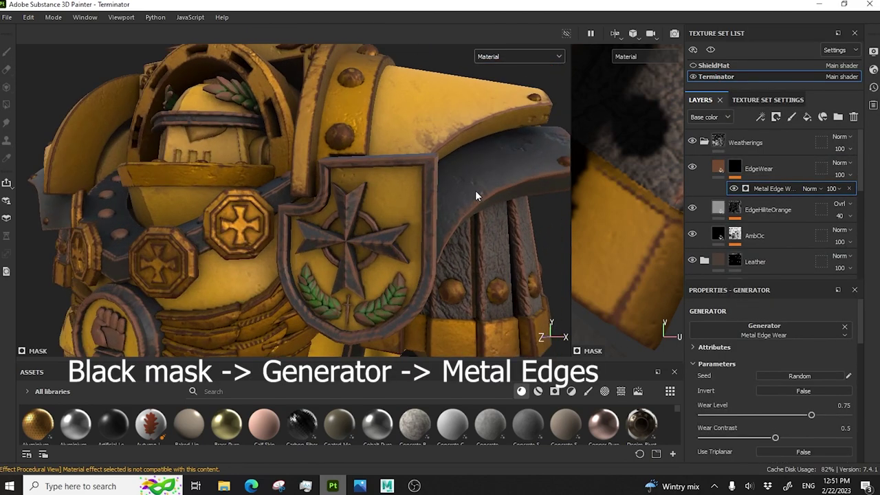
{"action": "left_click_drag", "start_coordinate": [763, 415], "coordinate": [797, 427]}
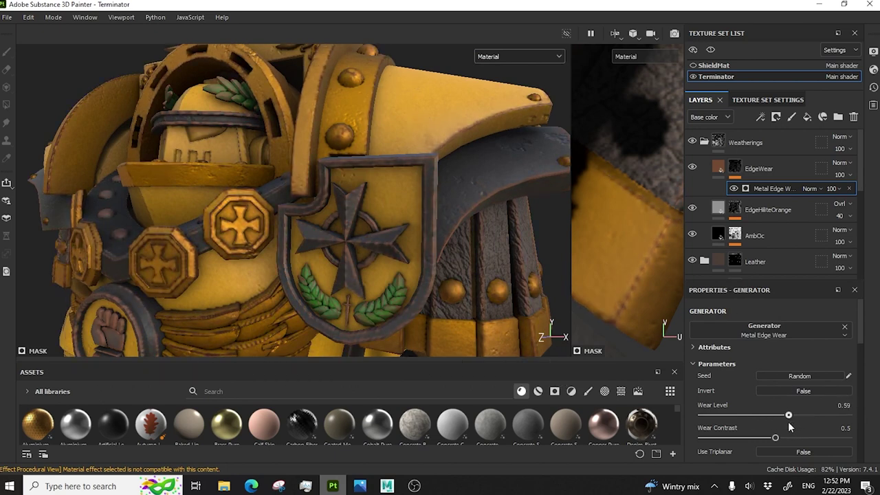
{"action": "left_click_drag", "start_coordinate": [730, 435], "coordinate": [737, 436]}
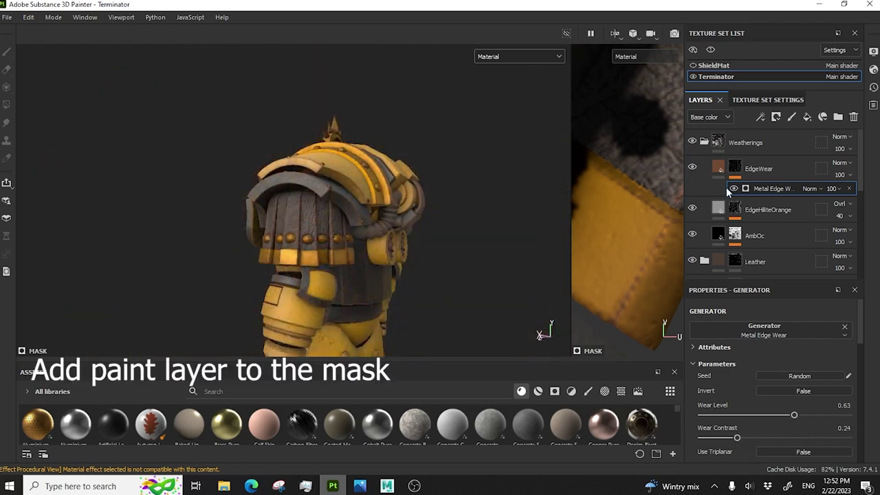
Step: Add a Paint effect to the EdgeWear mask and polygon-fill the shoulder's leather strips with color value 0
{"action": "right_click", "coordinate": [765, 189]}
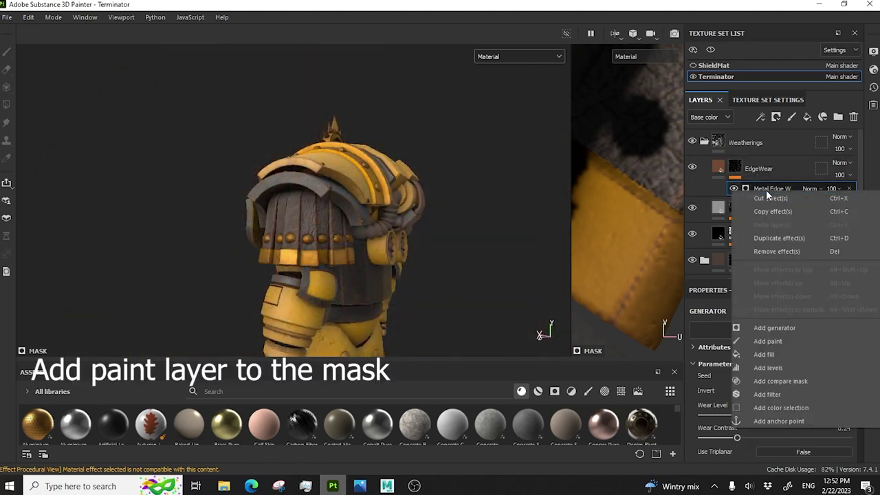
{"action": "left_click", "coordinate": [769, 341]}
{"action": "left_click", "coordinate": [6, 105]}
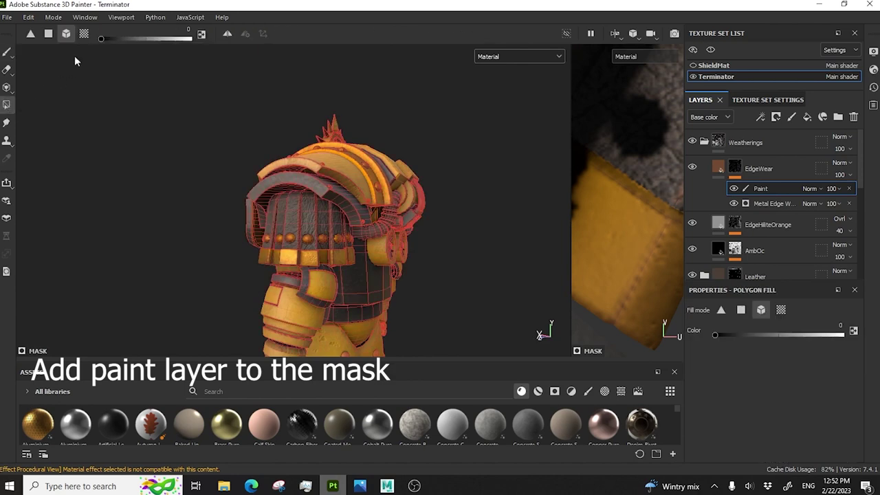
{"action": "scroll", "coordinate": [256, 207], "scroll_direction": "up", "scroll_amount": 4}
{"action": "left_click_drag", "start_coordinate": [258, 191], "coordinate": [375, 206], "text": "alt"}
{"action": "left_click", "coordinate": [243, 180]}
{"action": "left_click", "coordinate": [265, 191]}
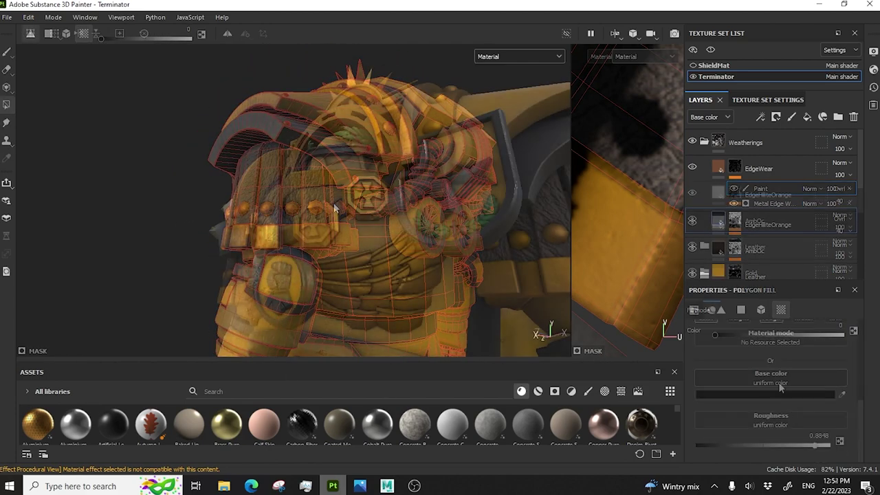
Step: Limit the AmbOc fill layer to the color channel by disabling its roughness channel
{"action": "scroll", "coordinate": [790, 433], "scroll_direction": "up", "scroll_amount": 3}
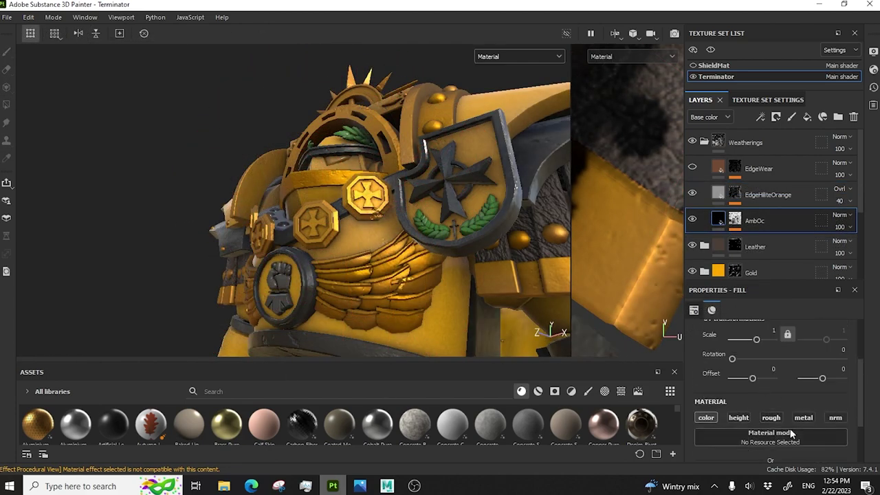
Step: Enable the roughness channel on a fill layer lower in the Terminator stack and reduce its roughness value
{"action": "left_click_drag", "start_coordinate": [439, 241], "coordinate": [392, 206], "text": "alt"}
{"action": "scroll", "coordinate": [529, 227], "scroll_direction": "down", "scroll_amount": 3}
{"action": "scroll", "coordinate": [715, 189], "scroll_direction": "down", "scroll_amount": 3}
{"action": "left_click", "coordinate": [708, 184]}
{"action": "left_click", "coordinate": [771, 417]}
{"action": "scroll", "coordinate": [771, 417], "scroll_direction": "down", "scroll_amount": 2}
{"action": "left_click_drag", "start_coordinate": [763, 427], "coordinate": [732, 429]}
{"action": "left_click_drag", "start_coordinate": [555, 331], "coordinate": [550, 275], "text": "alt"}
{"action": "scroll", "coordinate": [705, 195], "scroll_direction": "up", "scroll_amount": 3}
{"action": "left_click_drag", "start_coordinate": [501, 248], "coordinate": [410, 239], "text": "alt"}
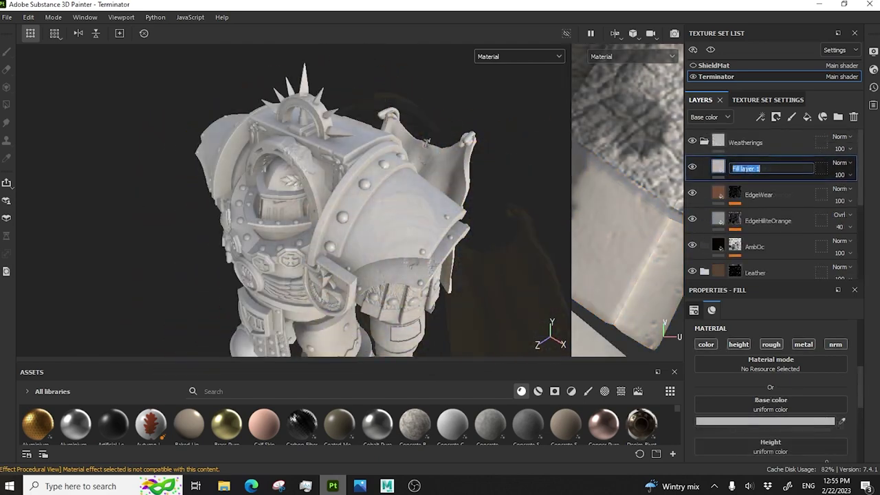
Step: Rename the new fill layer in the Weatherings folder as HeightRough and limit it to the height channel
{"action": "type", "text": "Height"}
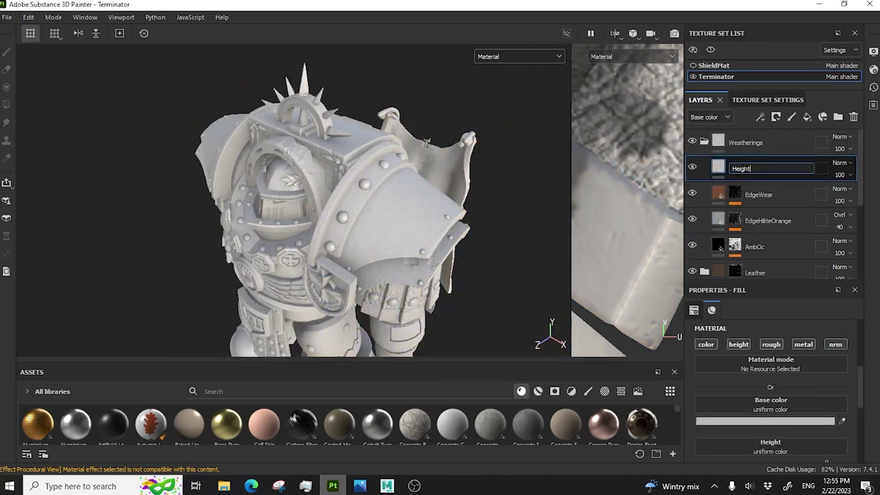
{"action": "type", "text": "Rough"}
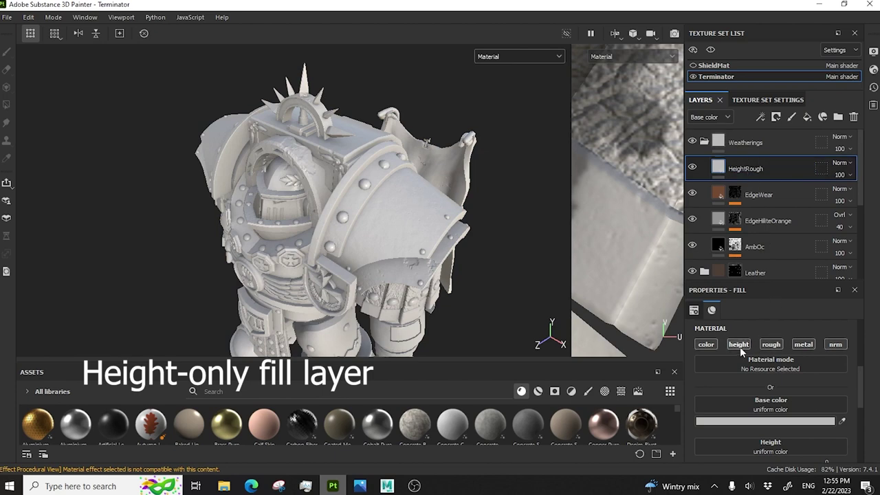
{"action": "left_click", "coordinate": [739, 344]}
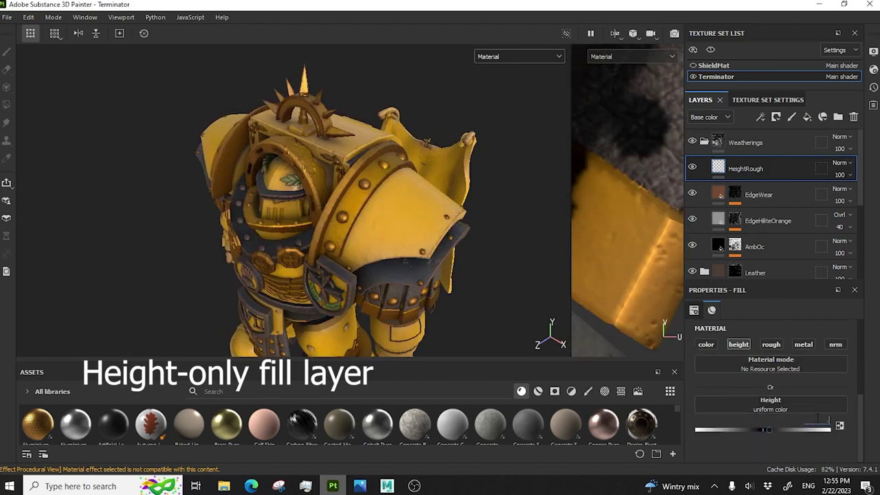
Step: Add a black mask with a Fill effect to the HeightRough layer
{"action": "right_click", "coordinate": [756, 168]}
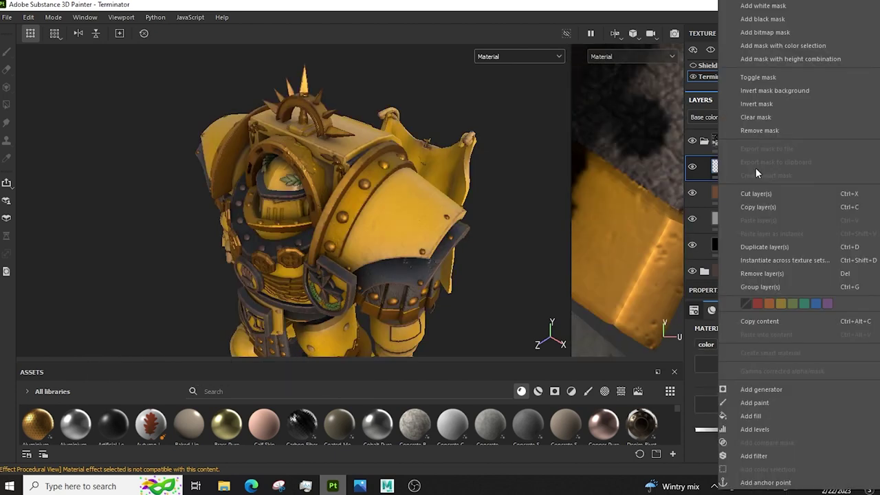
{"action": "left_click", "coordinate": [798, 23]}
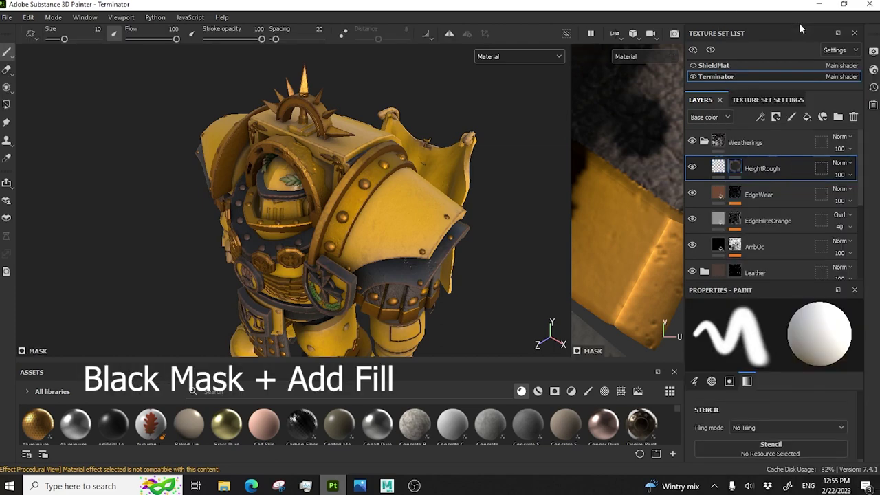
{"action": "right_click", "coordinate": [729, 167]}
{"action": "left_click", "coordinate": [765, 379]}
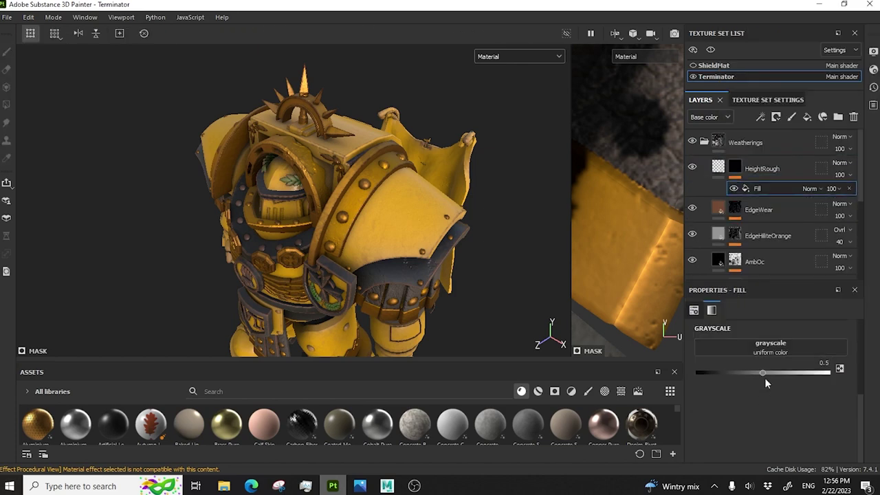
Step: Try the BnW Spots 3 procedural as the grayscale source of the HeightRough mask's Fill effect
{"action": "left_click", "coordinate": [621, 391]}
{"action": "left_click_drag", "start_coordinate": [505, 362], "coordinate": [505, 242]}
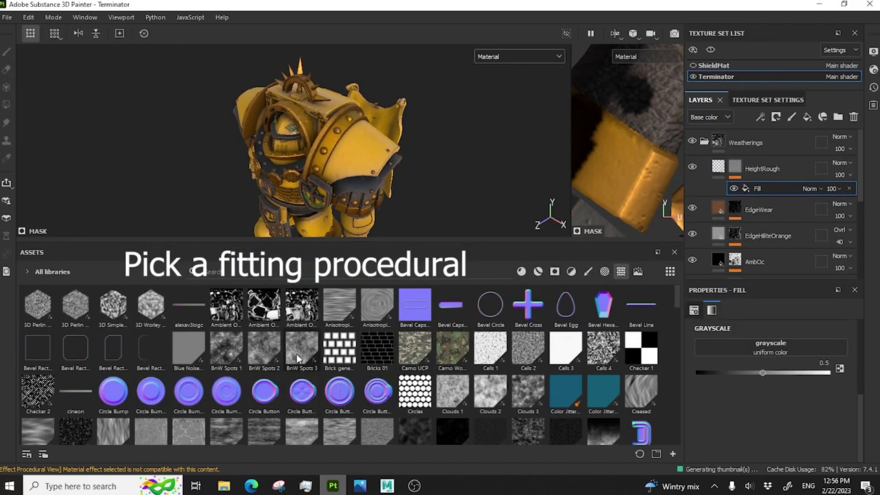
{"action": "left_click_drag", "start_coordinate": [299, 358], "coordinate": [752, 350]}
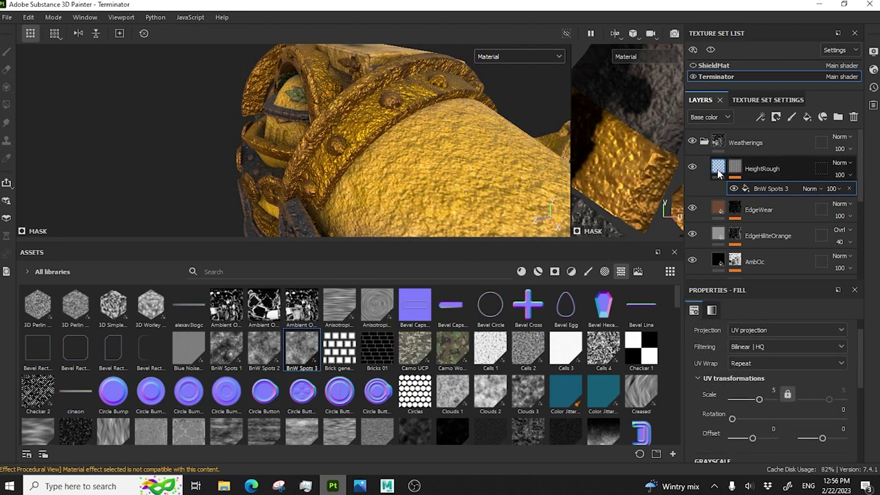
Step: Lower the HeightRough layer's height value from its material settings, then return to its mask
{"action": "left_click", "coordinate": [718, 169]}
{"action": "scroll", "coordinate": [757, 394], "scroll_direction": "down", "scroll_amount": 10}
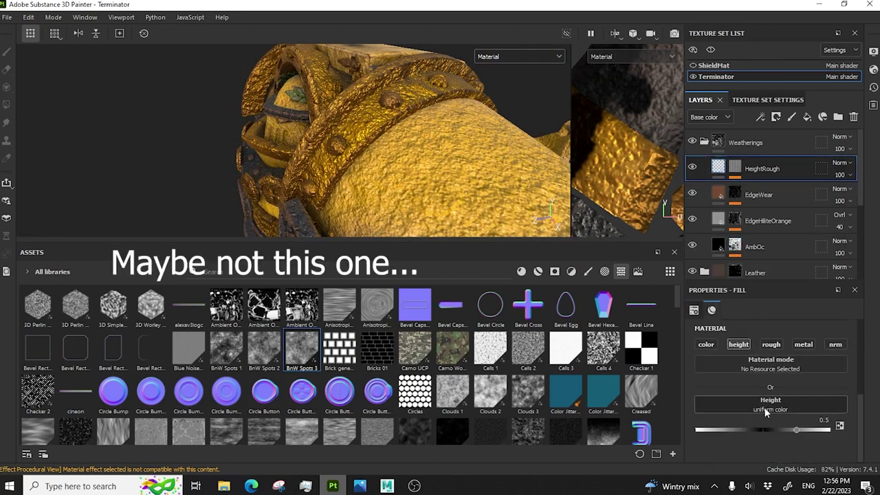
{"action": "left_click_drag", "start_coordinate": [798, 431], "coordinate": [761, 439]}
{"action": "mouse_move", "coordinate": [357, 148]}
{"action": "left_mouse_down", "text": "alt"}
{"action": "mouse_move", "coordinate": [388, 134]}
{"action": "mouse_move", "coordinate": [499, 130]}
{"action": "mouse_move", "coordinate": [510, 142]}
{"action": "left_mouse_up", "text": "alt"}
{"action": "left_click", "coordinate": [737, 169]}
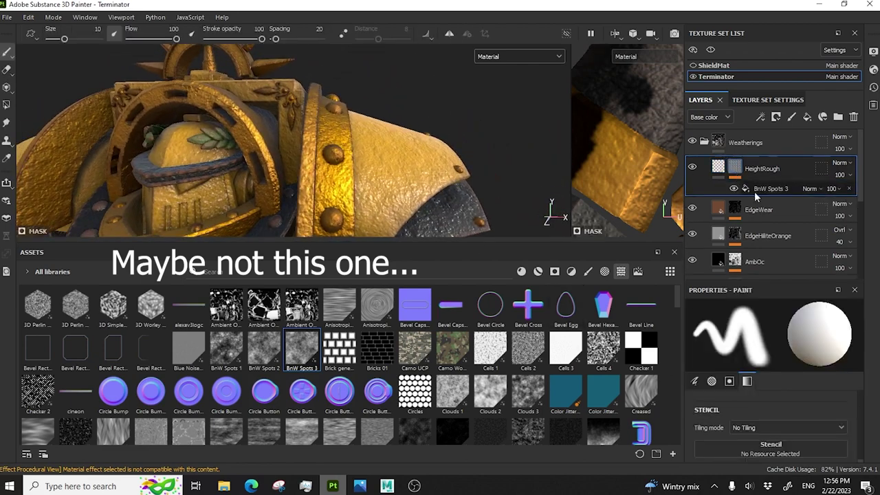
{"action": "mouse_move", "coordinate": [716, 169]}
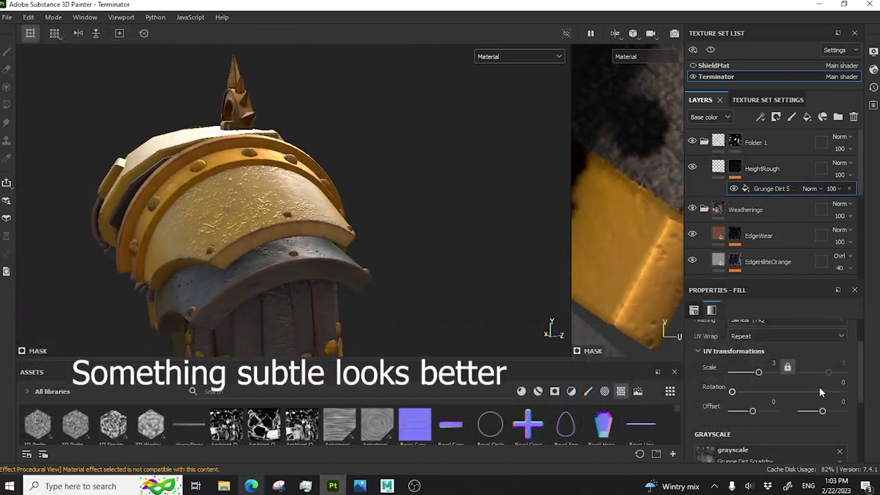
Step: Examine the grunge height weathering on the shoulder armor from several angles and distances
{"action": "scroll", "coordinate": [819, 386], "scroll_direction": "up", "scroll_amount": 3}
{"action": "left_click", "coordinate": [803, 371]}
{"action": "left_click_drag", "start_coordinate": [389, 254], "coordinate": [440, 257], "text": "alt"}
{"action": "scroll", "coordinate": [274, 255], "scroll_direction": "down", "scroll_amount": 4}
{"action": "scroll", "coordinate": [309, 241], "scroll_direction": "up", "scroll_amount": 4}
{"action": "scroll", "coordinate": [271, 320], "scroll_direction": "down", "scroll_amount": 4}
{"action": "scroll", "coordinate": [233, 240], "scroll_direction": "up", "scroll_amount": 4}
{"action": "mouse_move", "coordinate": [233, 239]}
{"action": "left_mouse_down", "text": "alt"}
{"action": "mouse_move", "coordinate": [393, 217]}
{"action": "mouse_move", "coordinate": [330, 282]}
{"action": "left_mouse_up", "text": "alt"}
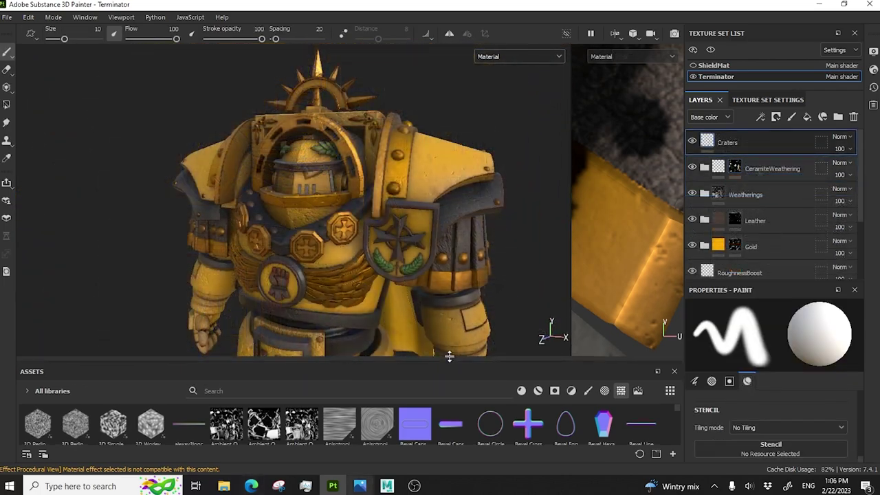
Step: Search the brush assets for "bull" and load the Bullet Impact brush for the new paint layer
{"action": "left_click_drag", "start_coordinate": [447, 357], "coordinate": [471, 243]}
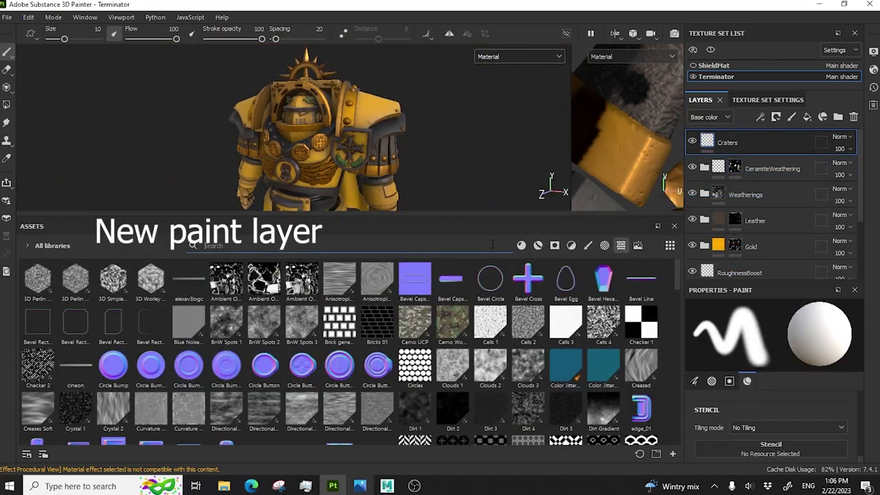
{"action": "type", "text": "bull"}
{"action": "left_click", "coordinate": [588, 245]}
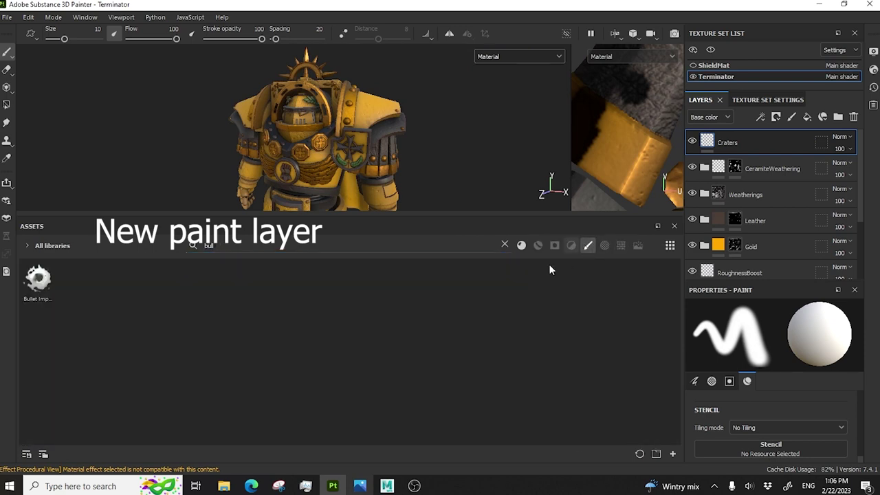
{"action": "mouse_move", "coordinate": [39, 290]}
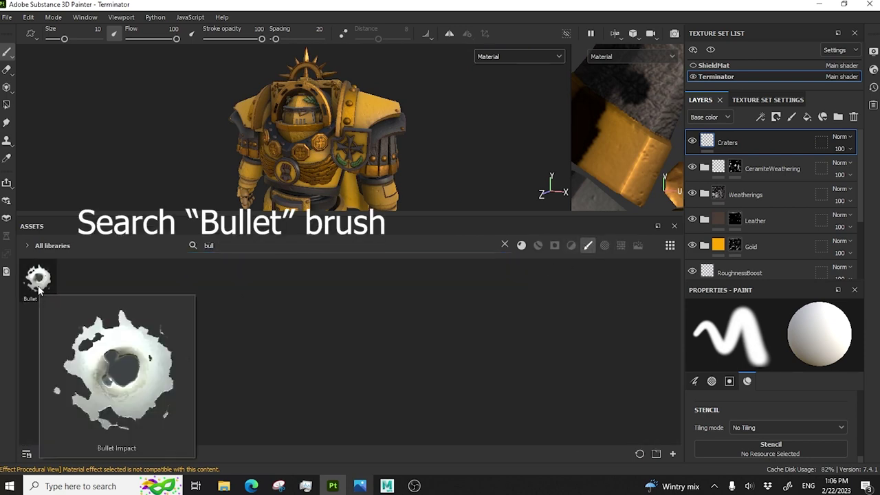
{"action": "left_click", "coordinate": [39, 289]}
{"action": "scroll", "coordinate": [291, 109], "scroll_direction": "up", "scroll_amount": 5}
{"action": "left_click", "coordinate": [674, 226]}
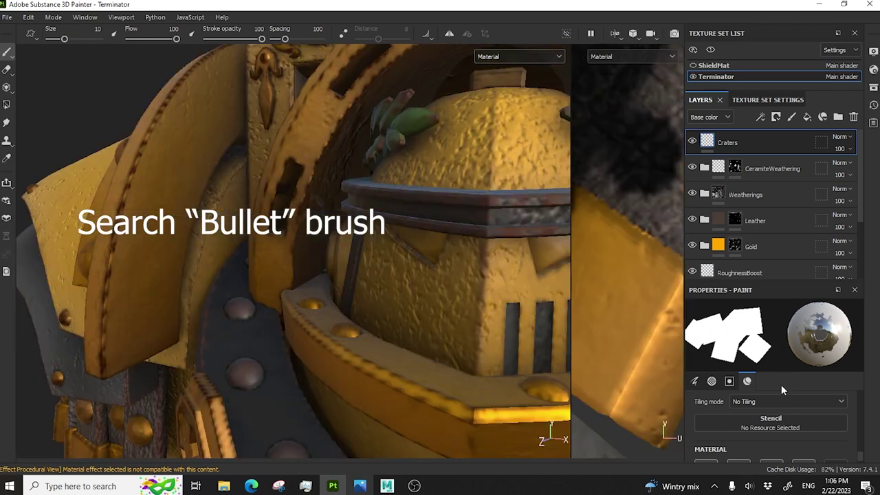
Step: Limit the Bullet Impact brush's material to the height and roughness channels
{"action": "scroll", "coordinate": [772, 435], "scroll_direction": "down", "scroll_amount": 2}
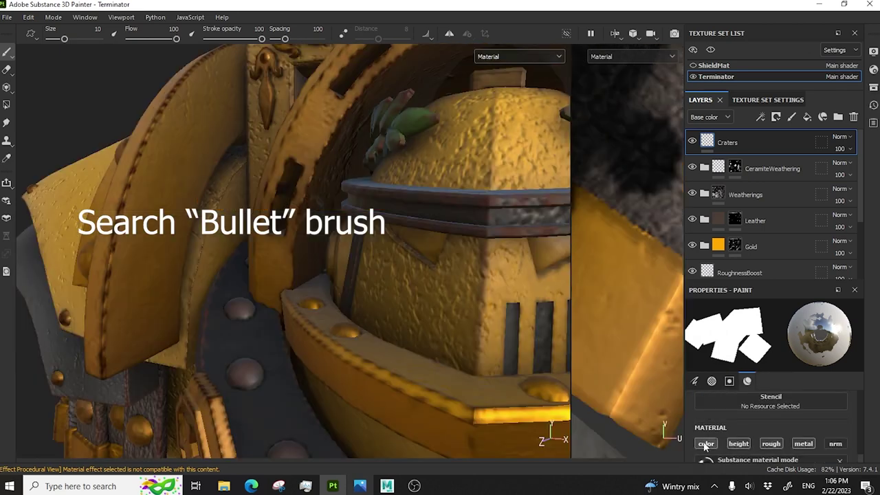
{"action": "left_click", "coordinate": [706, 444]}
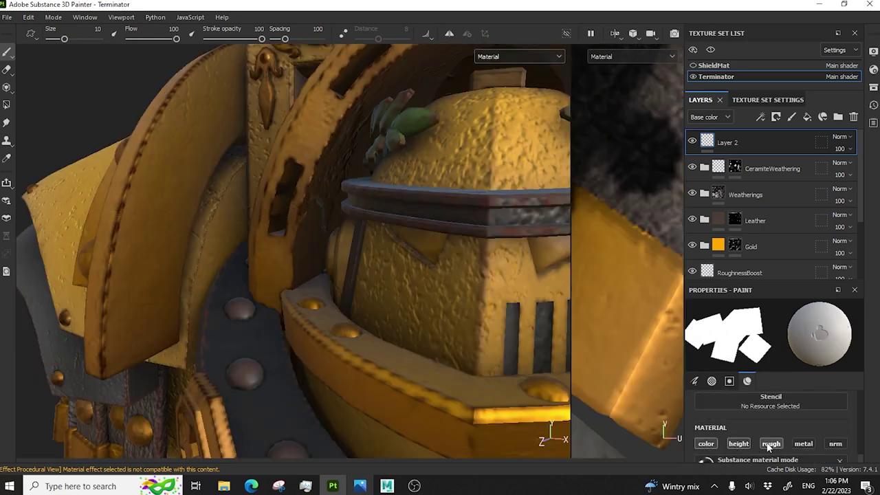
{"action": "left_click", "coordinate": [802, 444]}
{"action": "left_click", "coordinate": [803, 444]}
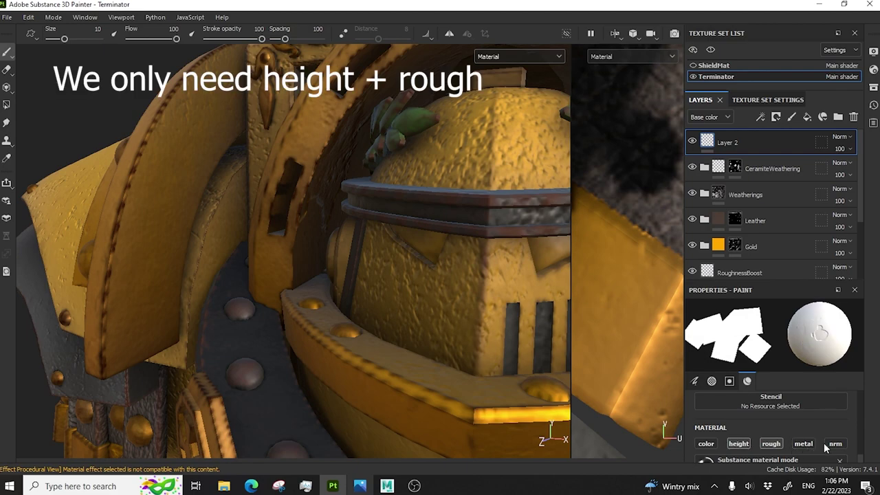
Step: Stamp bullet craters across the helmet, chest and shoulder armor with the Bullet Impact brush at size 4.68
{"action": "scroll", "coordinate": [454, 206], "scroll_direction": "down", "scroll_amount": 3}
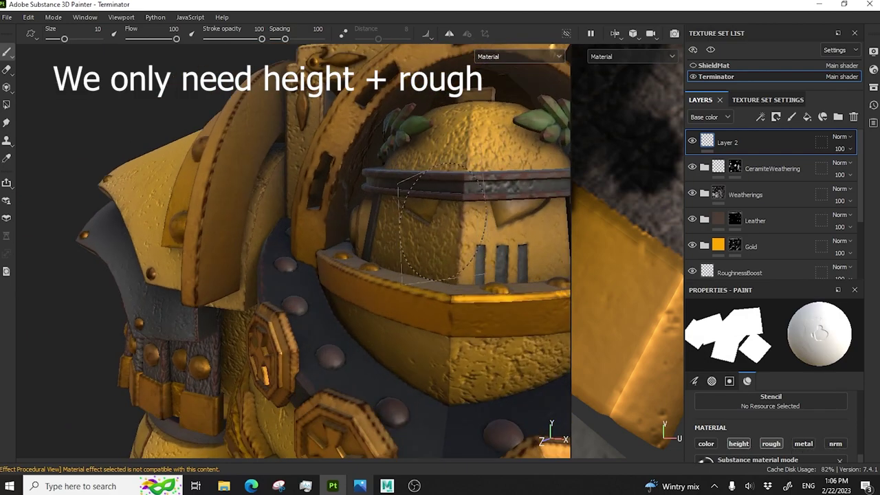
{"action": "scroll", "coordinate": [433, 220], "scroll_direction": "down", "scroll_amount": 5}
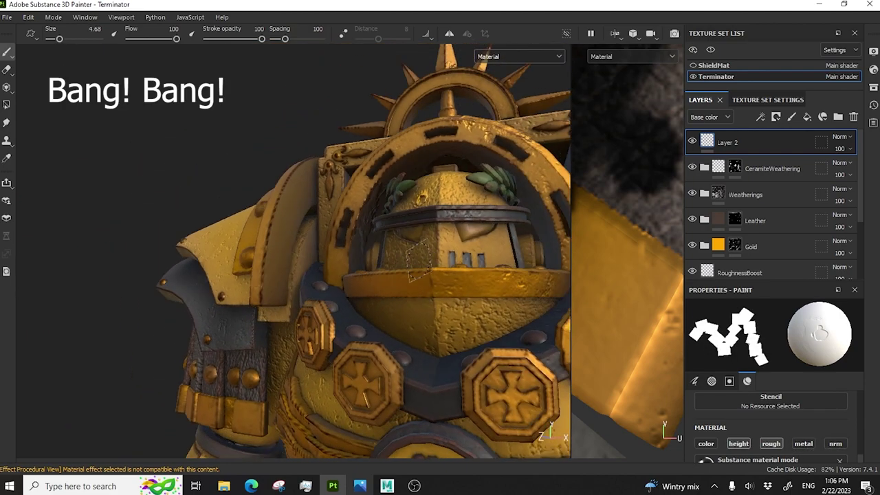
{"action": "left_click_drag", "start_coordinate": [447, 359], "coordinate": [309, 248], "text": "alt"}
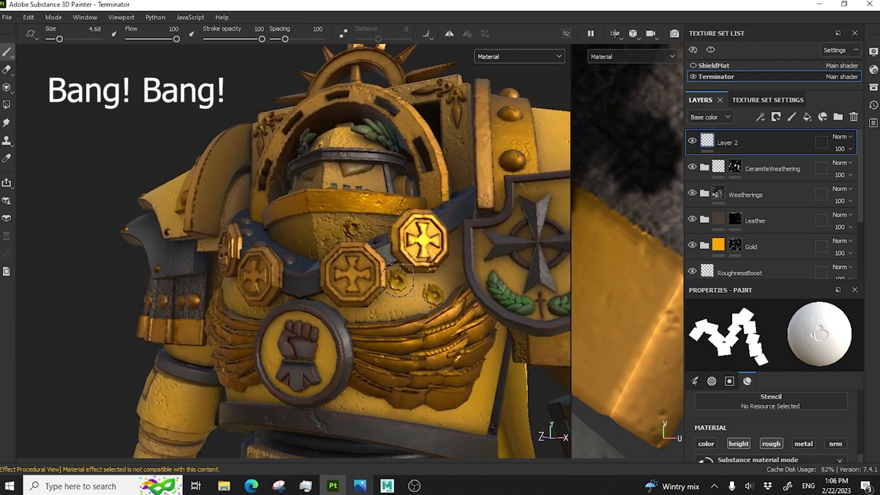
{"action": "scroll", "coordinate": [367, 427], "scroll_direction": "down", "scroll_amount": 3}
{"action": "left_click_drag", "start_coordinate": [240, 326], "coordinate": [330, 309], "text": "alt"}
{"action": "scroll", "coordinate": [330, 309], "scroll_direction": "up", "scroll_amount": 3}
{"action": "left_click_drag", "start_coordinate": [275, 344], "coordinate": [302, 344], "text": "alt"}
{"action": "middle_click_drag", "start_coordinate": [237, 409], "coordinate": [244, 343], "text": "alt"}
{"action": "left_click_drag", "start_coordinate": [244, 344], "coordinate": [312, 316], "text": "alt"}
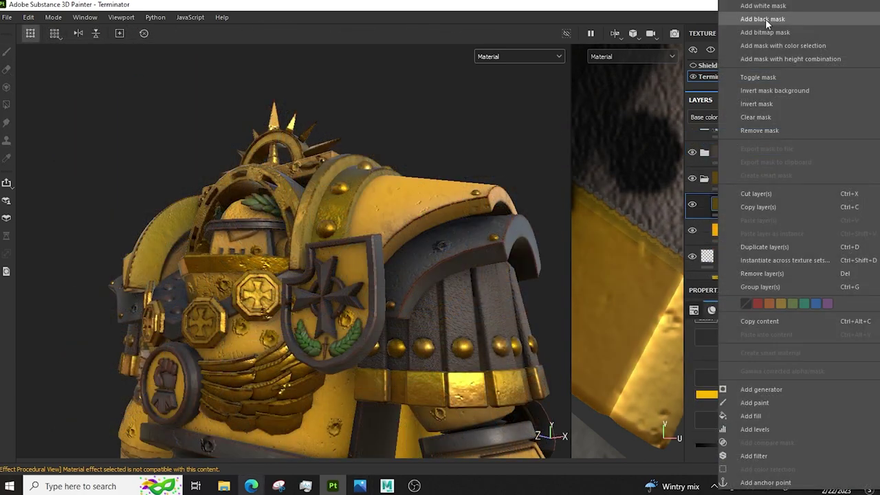
Step: Add a black mask with a Metal Edge Wear generator to the EdgeHilite layer in the Gold folder
{"action": "left_click", "coordinate": [765, 18]}
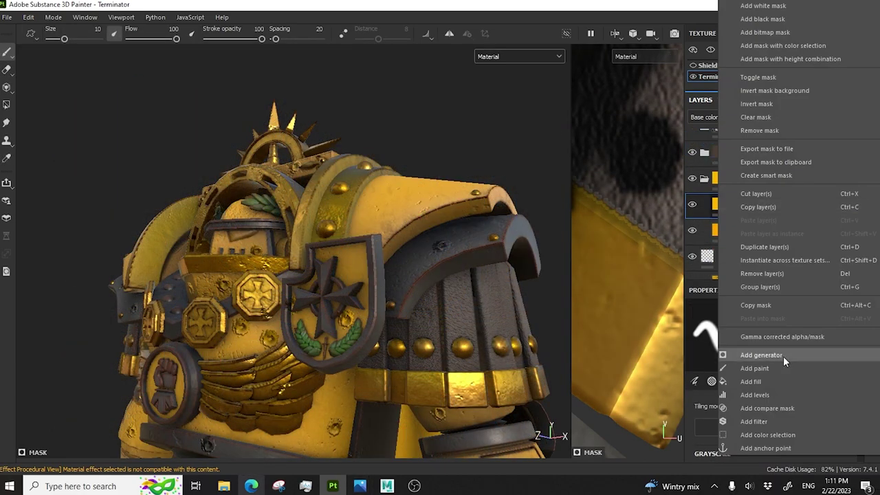
{"action": "left_click", "coordinate": [783, 356]}
{"action": "left_click", "coordinate": [825, 330]}
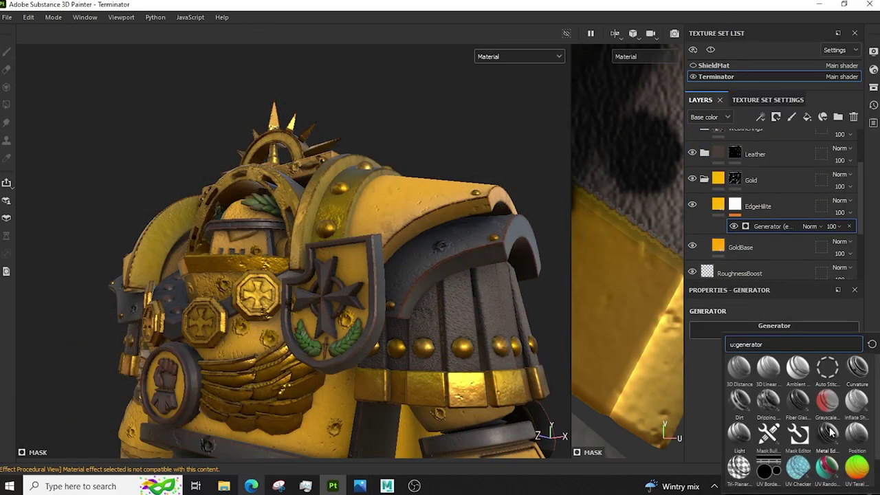
{"action": "left_click", "coordinate": [828, 433]}
Step: Set the EdgeHilite layer's base color to white
{"action": "left_click_drag", "start_coordinate": [296, 285], "coordinate": [424, 269], "text": "alt"}
{"action": "left_click", "coordinate": [718, 205]}
{"action": "scroll", "coordinate": [767, 397], "scroll_direction": "down", "scroll_amount": 10}
{"action": "left_click", "coordinate": [768, 396]}
{"action": "left_click_drag", "start_coordinate": [617, 151], "coordinate": [601, 114]}
{"action": "left_click_drag", "start_coordinate": [477, 220], "coordinate": [363, 251], "text": "alt"}
{"action": "left_click", "coordinate": [749, 105]}
Step: In the Paint effect of the EdgeWear mask, polygon-fill the spiked halo above the helmet with color value 0
{"action": "scroll", "coordinate": [752, 232], "scroll_direction": "up", "scroll_amount": 3}
{"action": "left_click", "coordinate": [704, 195]}
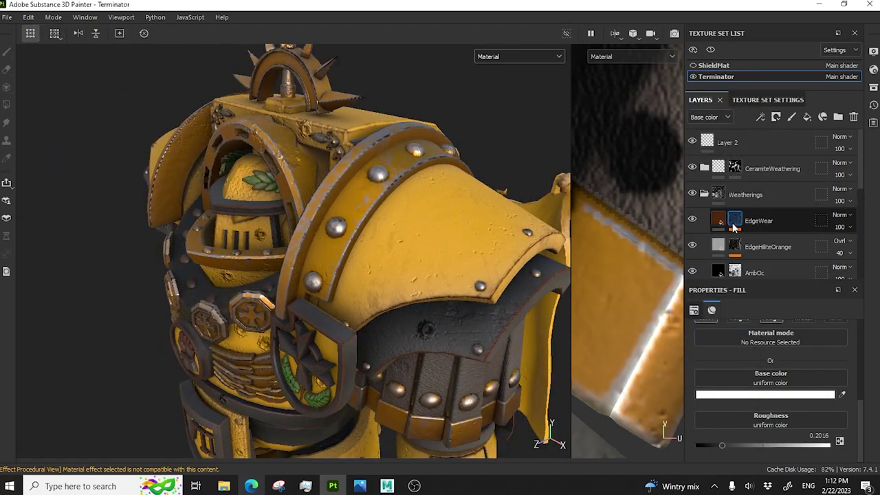
{"action": "left_click", "coordinate": [733, 225]}
{"action": "left_click", "coordinate": [765, 240]}
{"action": "left_click", "coordinate": [6, 104]}
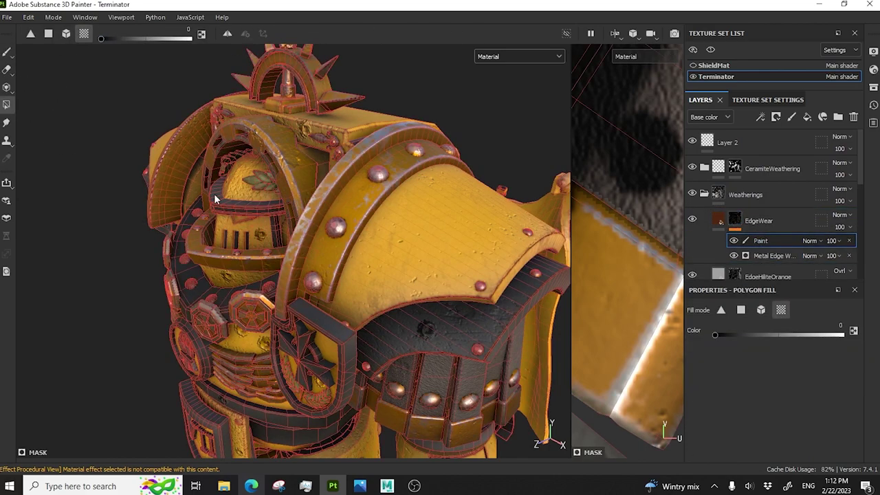
{"action": "left_click_drag", "start_coordinate": [214, 194], "coordinate": [296, 189], "text": "alt"}
{"action": "middle_click_drag", "start_coordinate": [164, 179], "coordinate": [177, 201], "text": "alt"}
{"action": "scroll", "coordinate": [206, 104], "scroll_direction": "up", "scroll_amount": 3}
{"action": "left_click", "coordinate": [65, 36]}
{"action": "scroll", "coordinate": [266, 127], "scroll_direction": "up", "scroll_amount": 4}
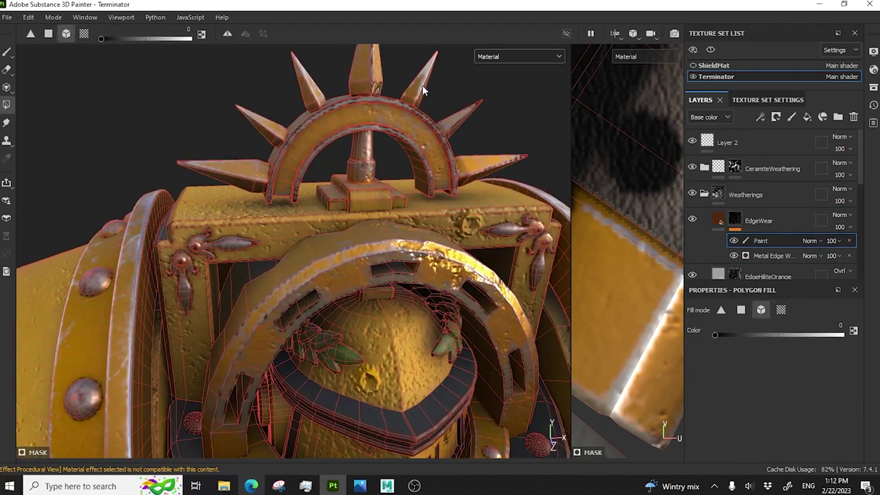
{"action": "left_click_drag", "start_coordinate": [423, 90], "coordinate": [361, 164], "text": "alt"}
{"action": "scroll", "coordinate": [361, 164], "scroll_direction": "down", "scroll_amount": 2}
{"action": "left_click_drag", "start_coordinate": [261, 90], "coordinate": [440, 210]}
{"action": "mouse_move", "coordinate": [438, 213]}
{"action": "left_mouse_down", "text": "alt"}
{"action": "mouse_move", "coordinate": [328, 239]}
{"action": "mouse_move", "coordinate": [322, 268]}
{"action": "left_mouse_up", "text": "alt"}
Step: Mask the edge wear off the gold trim and medallions around the helmet and chest, using polygon fill with color value 0
{"action": "left_click", "coordinate": [7, 52]}
{"action": "left_click_drag", "start_coordinate": [357, 406], "coordinate": [335, 345], "text": "alt"}
{"action": "scroll", "coordinate": [334, 345], "scroll_direction": "down", "scroll_amount": 3}
{"action": "left_click", "coordinate": [7, 104]}
{"action": "scroll", "coordinate": [86, 50], "scroll_direction": "up", "scroll_amount": 2}
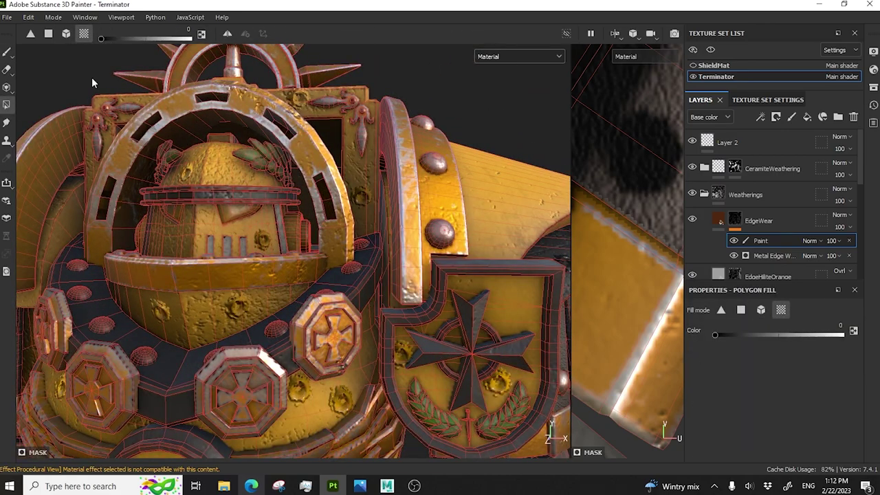
{"action": "scroll", "coordinate": [69, 323], "scroll_direction": "down", "scroll_amount": 4}
{"action": "left_click_drag", "start_coordinate": [411, 364], "coordinate": [294, 354], "text": "alt"}
{"action": "middle_click_drag", "start_coordinate": [294, 353], "coordinate": [326, 268], "text": "alt"}
Step: Mask the edge wear off the gold knee bands and tabard fittings, using UV chunk polygon fill with color value 0
{"action": "key", "text": "4"}
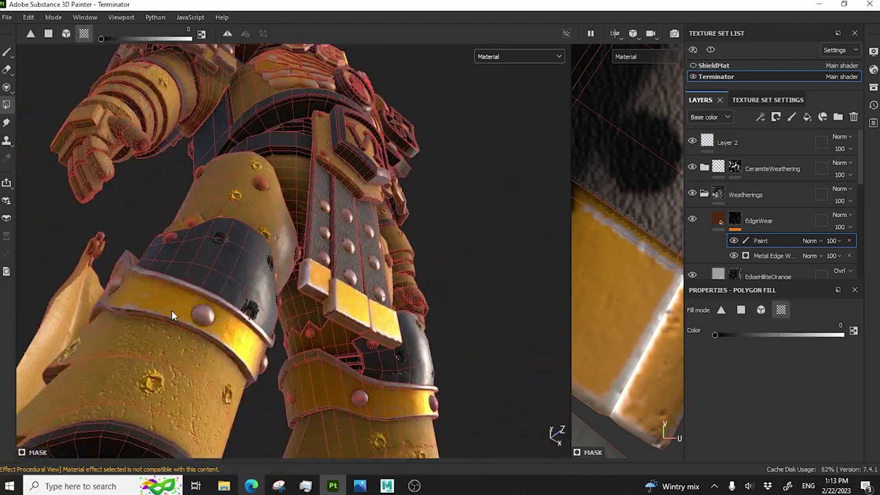
{"action": "scroll", "coordinate": [323, 375], "scroll_direction": "down", "scroll_amount": 3}
{"action": "scroll", "coordinate": [344, 309], "scroll_direction": "up", "scroll_amount": 4}
{"action": "left_click_drag", "start_coordinate": [354, 223], "coordinate": [266, 304], "text": "alt"}
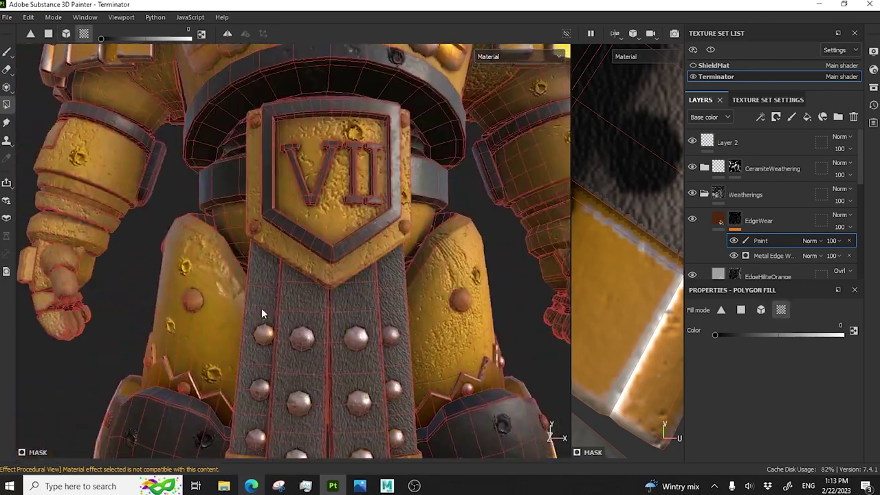
{"action": "scroll", "coordinate": [275, 240], "scroll_direction": "down", "scroll_amount": 4}
{"action": "key", "text": "1"}
{"action": "middle_click_drag", "start_coordinate": [292, 136], "coordinate": [289, 279], "text": "alt"}
{"action": "scroll", "coordinate": [728, 217], "scroll_direction": "down", "scroll_amount": 4}
Step: Set the Gold folder's EdgeHilite base color to orange-yellow FFA800 and check the gold parts up close
{"action": "left_click", "coordinate": [752, 248]}
{"action": "scroll", "coordinate": [775, 428], "scroll_direction": "down", "scroll_amount": 5}
{"action": "left_click", "coordinate": [730, 396]}
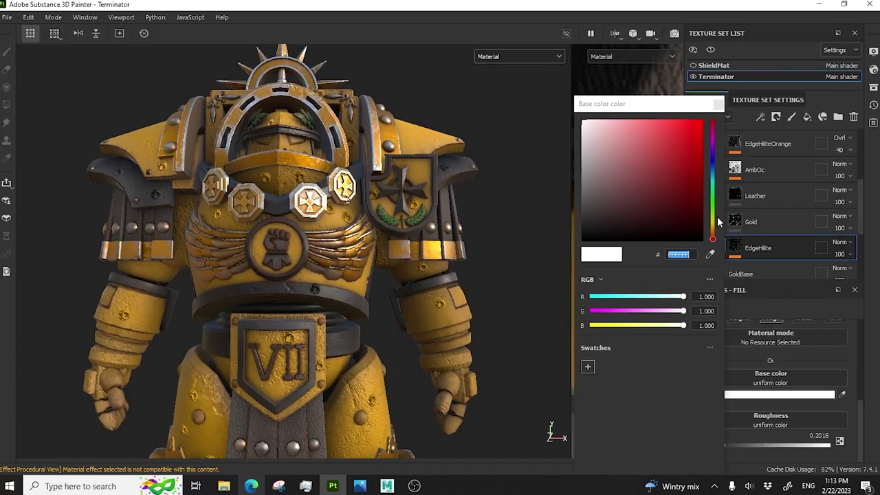
{"action": "left_click", "coordinate": [712, 224]}
{"action": "left_click", "coordinate": [702, 121]}
{"action": "left_click_drag", "start_coordinate": [713, 223], "coordinate": [712, 227]}
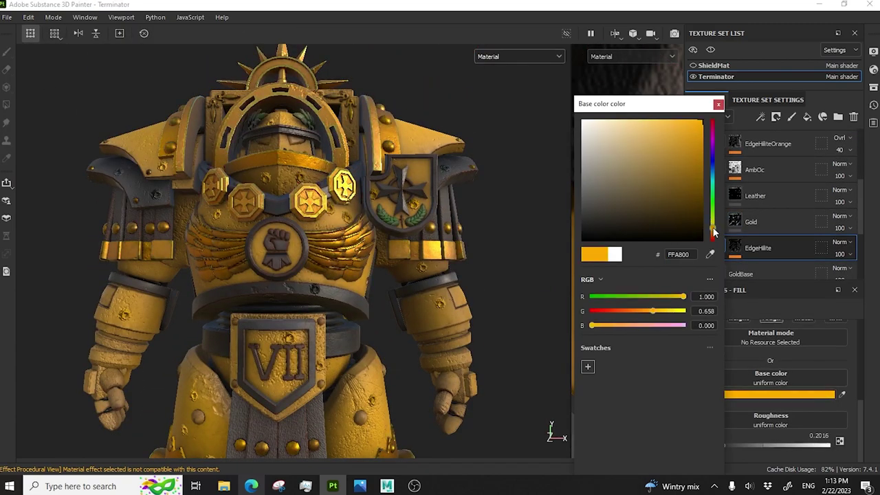
{"action": "left_click", "coordinate": [718, 105]}
{"action": "left_click_drag", "start_coordinate": [375, 182], "coordinate": [285, 195], "text": "alt"}
{"action": "middle_click_drag", "start_coordinate": [285, 195], "coordinate": [347, 218], "text": "alt"}
{"action": "left_click_drag", "start_coordinate": [347, 217], "coordinate": [497, 256], "text": "alt"}
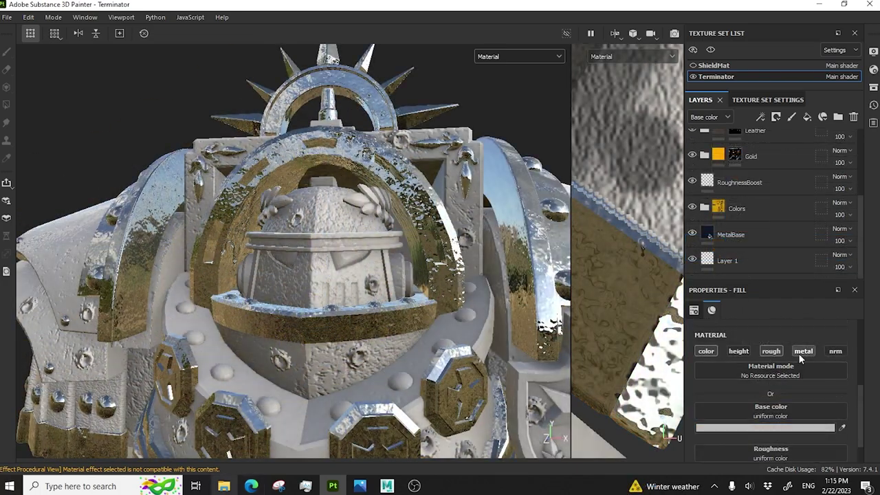
Step: Enable the metallic channel on the eye fill layer at about 0.52 and set its base color to red FF0000
{"action": "left_click", "coordinate": [803, 350]}
{"action": "mouse_move", "coordinate": [765, 444]}
{"action": "left_mouse_down"}
{"action": "mouse_move", "coordinate": [774, 444]}
{"action": "mouse_move", "coordinate": [751, 445]}
{"action": "mouse_move", "coordinate": [766, 448]}
{"action": "left_mouse_up"}
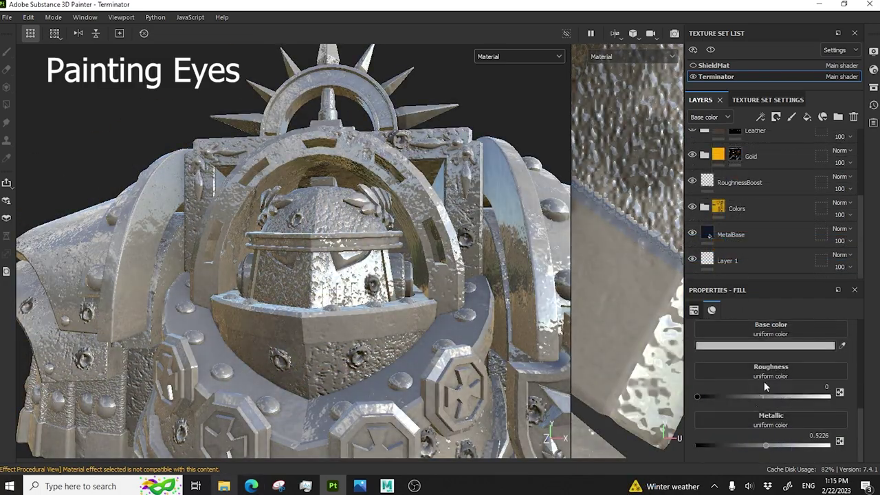
{"action": "left_click", "coordinate": [763, 347]}
{"action": "left_click_drag", "start_coordinate": [701, 167], "coordinate": [757, 113]}
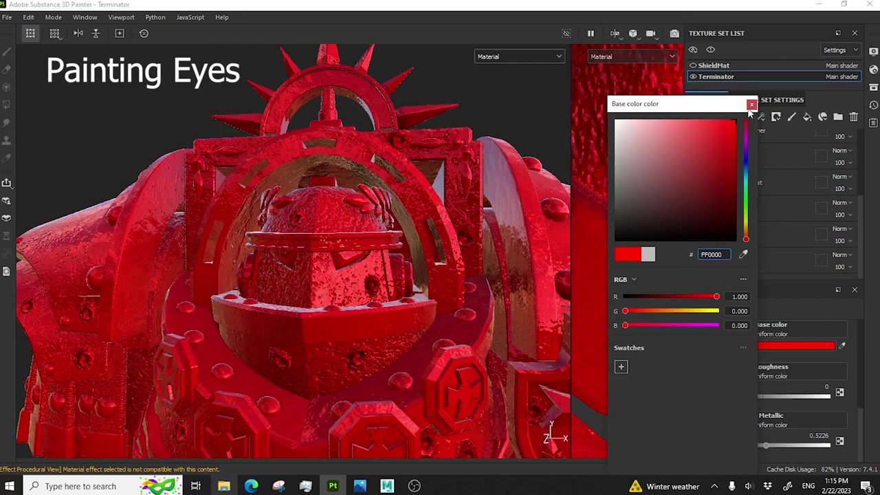
{"action": "left_click", "coordinate": [751, 105]}
Step: Add a black mask to the Eye layer and reveal the red on both helmet eyes with UV chunk polygon fill at value 1
{"action": "scroll", "coordinate": [768, 186], "scroll_direction": "up", "scroll_amount": 4}
{"action": "right_click", "coordinate": [742, 145]}
{"action": "left_click", "coordinate": [757, 30]}
{"action": "left_click", "coordinate": [6, 103]}
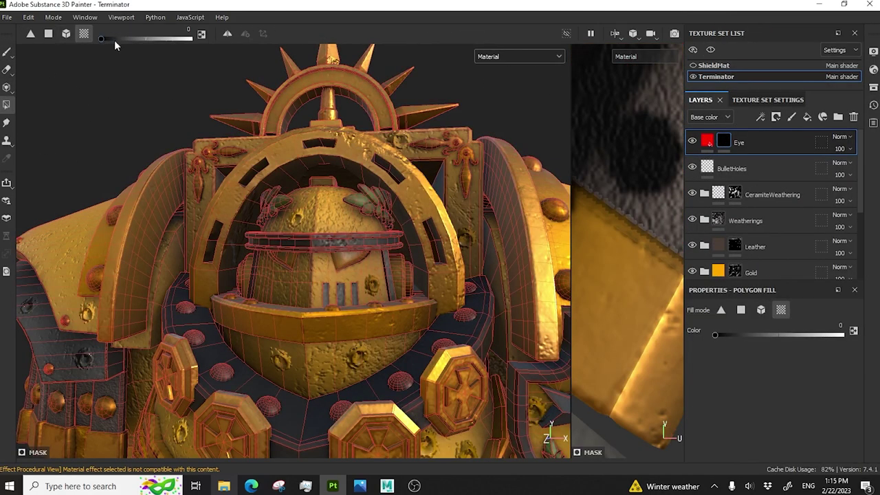
{"action": "scroll", "coordinate": [381, 268], "scroll_direction": "up", "scroll_amount": 3}
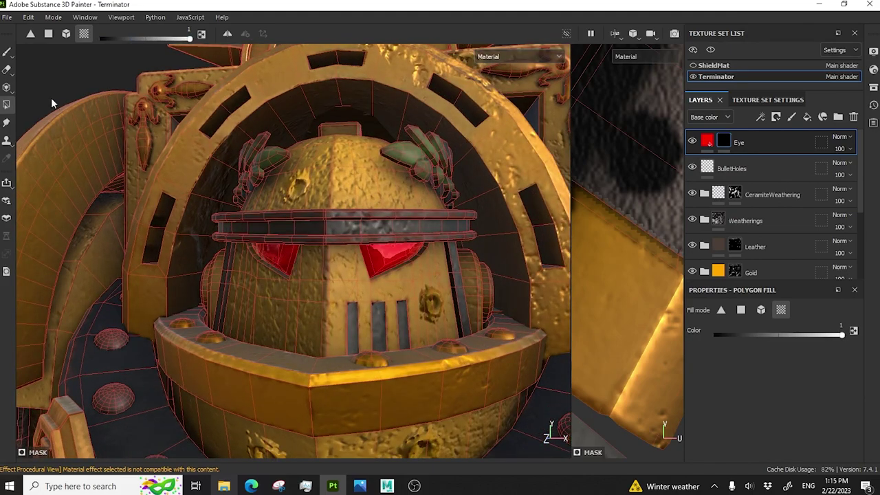
{"action": "key", "text": "1"}
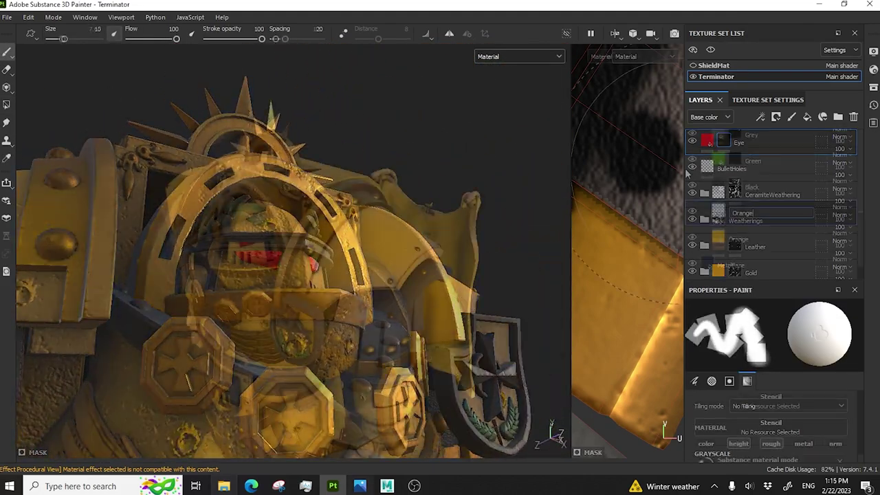
Step: Name the paint layer above Orange "OrangeGrad" and choose the Basic Soft brush from the asset library
{"action": "type", "text": "Grad"}
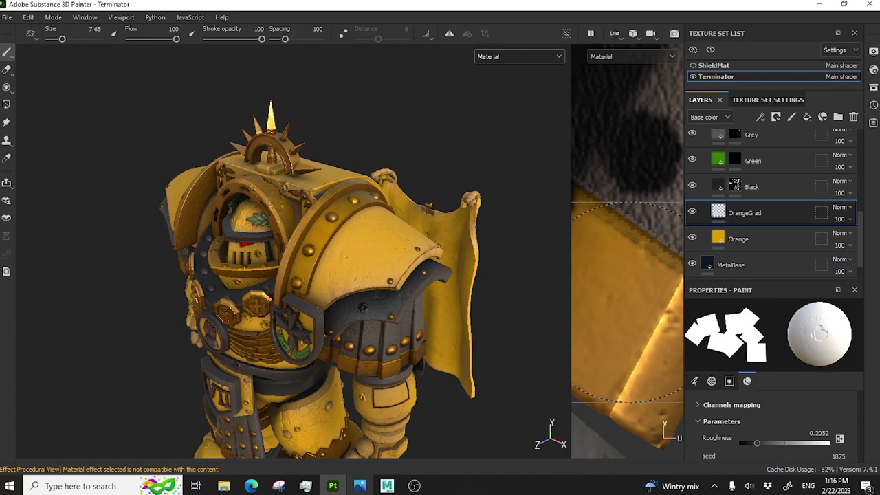
{"action": "left_click", "coordinate": [85, 17]}
{"action": "mouse_move", "coordinate": [89, 28]}
{"action": "left_click", "coordinate": [152, 29]}
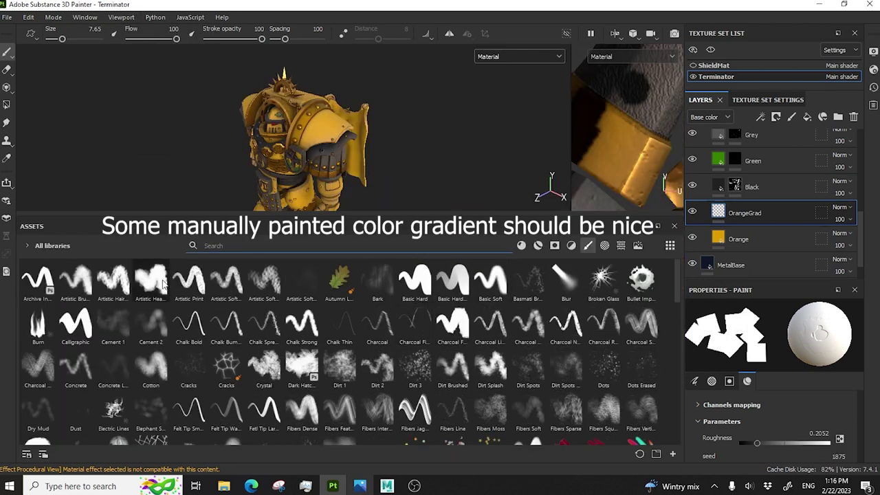
{"action": "left_click", "coordinate": [490, 278]}
{"action": "scroll", "coordinate": [758, 441], "scroll_direction": "up", "scroll_amount": 2}
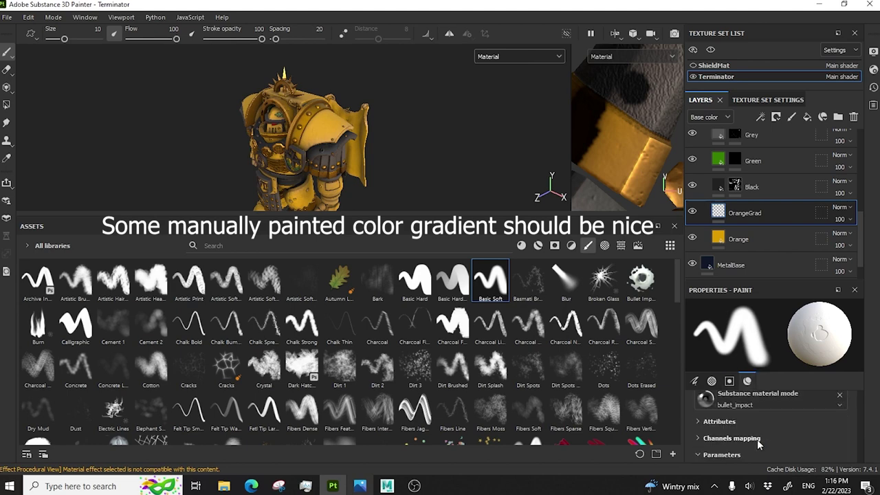
Step: Remove the bullet_impact material from the brush and leave only the color channel enabled
{"action": "left_click", "coordinate": [835, 428]}
{"action": "scroll", "coordinate": [836, 428], "scroll_direction": "down", "scroll_amount": 4}
{"action": "scroll", "coordinate": [757, 442], "scroll_direction": "up", "scroll_amount": 4}
{"action": "scroll", "coordinate": [740, 423], "scroll_direction": "down", "scroll_amount": 6}
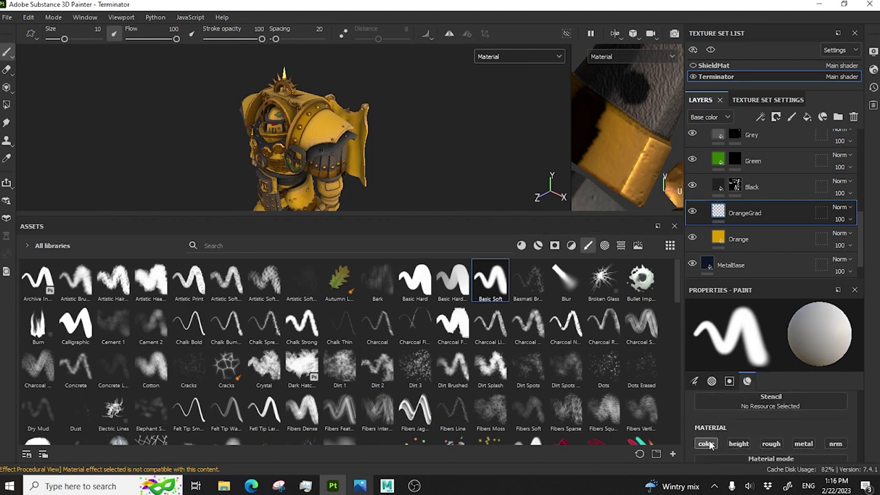
Step: Set the soft brush's flow to 10 and its base color to bright yellow
{"action": "left_click_drag", "start_coordinate": [752, 280], "coordinate": [751, 236]}
{"action": "scroll", "coordinate": [738, 398], "scroll_direction": "up", "scroll_amount": 5}
{"action": "left_click_drag", "start_coordinate": [740, 402], "coordinate": [732, 400]}
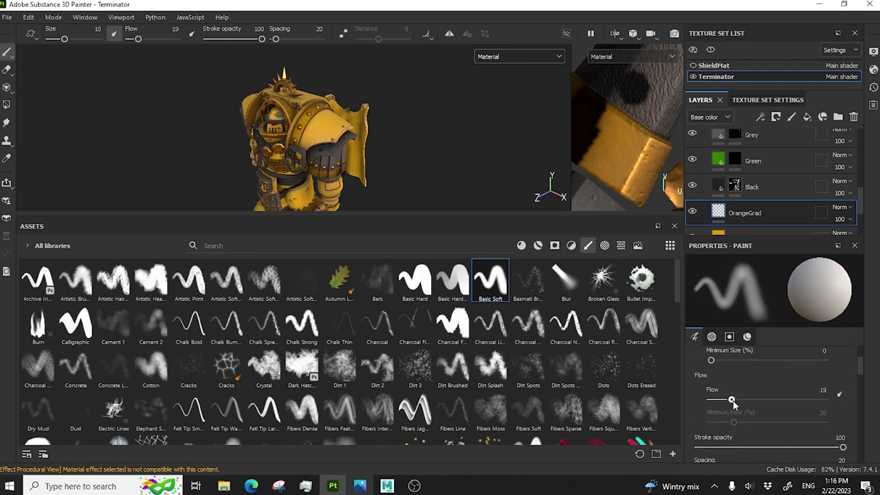
{"action": "scroll", "coordinate": [727, 409], "scroll_direction": "down", "scroll_amount": 10}
{"action": "left_click", "coordinate": [742, 444]}
{"action": "left_click", "coordinate": [747, 223]}
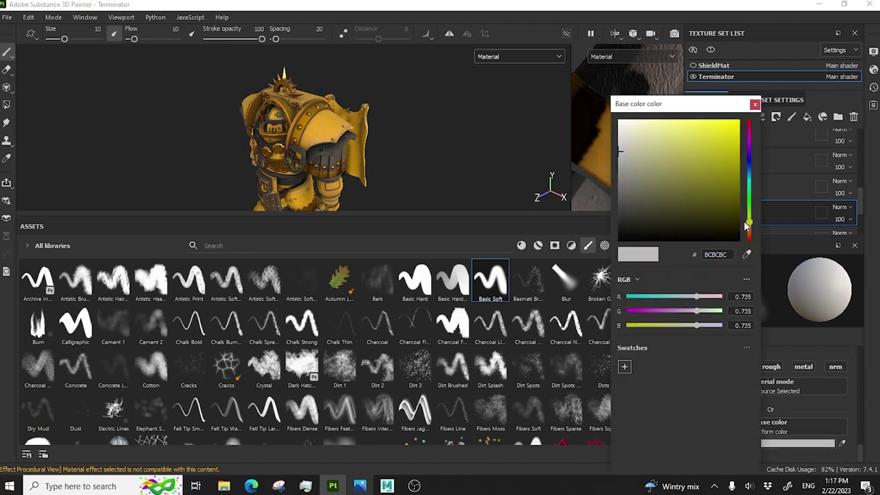
{"action": "left_click_drag", "start_coordinate": [730, 130], "coordinate": [758, 110]}
{"action": "left_click", "coordinate": [755, 105]}
Step: Enlarge the brush to about 20.78 and paint a soft yellow gradient over the shoulder pads
{"action": "scroll", "coordinate": [337, 140], "scroll_direction": "up", "scroll_amount": 5}
{"action": "left_click_drag", "start_coordinate": [412, 125], "coordinate": [344, 154], "text": "alt"}
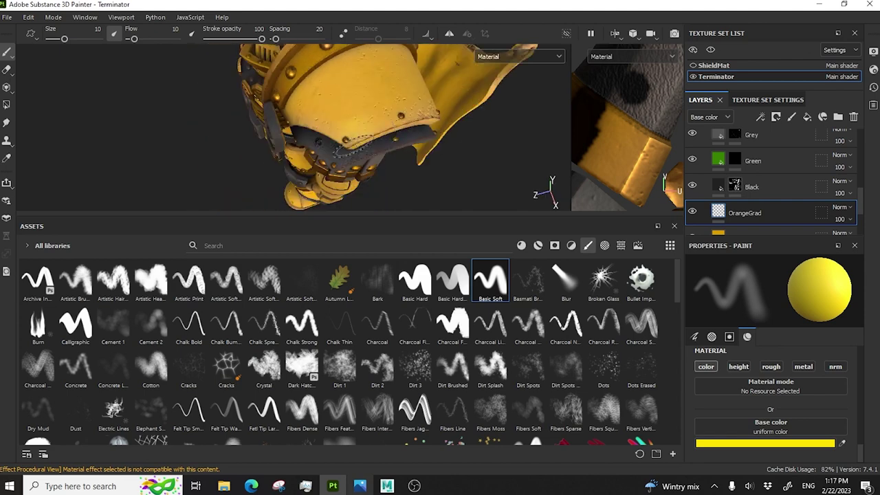
{"action": "right_click_drag", "start_coordinate": [377, 118], "coordinate": [397, 118], "text": "ctrl"}
{"action": "mouse_move", "coordinate": [358, 110]}
{"action": "left_mouse_down", "text": "alt"}
{"action": "mouse_move", "coordinate": [383, 144]}
{"action": "mouse_move", "coordinate": [387, 136]}
{"action": "left_mouse_up", "text": "alt"}
{"action": "mouse_move", "coordinate": [353, 107]}
{"action": "left_mouse_down", "text": "alt"}
{"action": "mouse_move", "coordinate": [448, 161]}
{"action": "mouse_move", "coordinate": [426, 120]}
{"action": "mouse_move", "coordinate": [363, 118]}
{"action": "left_mouse_up", "text": "alt"}
{"action": "scroll", "coordinate": [278, 103], "scroll_direction": "up", "scroll_amount": 5}
{"action": "left_click_drag", "start_coordinate": [278, 104], "coordinate": [338, 133], "text": "alt"}
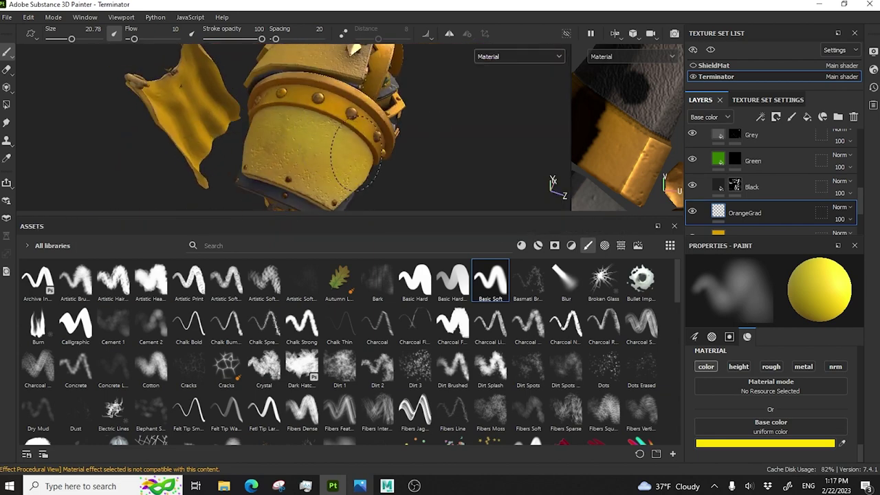
Step: Continue the soft yellow gradient over the torso, arms and legs of the orange armor
{"action": "scroll", "coordinate": [402, 170], "scroll_direction": "down", "scroll_amount": 4}
{"action": "left_click_drag", "start_coordinate": [402, 170], "coordinate": [318, 141], "text": "alt"}
{"action": "scroll", "coordinate": [442, 130], "scroll_direction": "up", "scroll_amount": 3}
{"action": "mouse_move", "coordinate": [401, 122]}
{"action": "left_mouse_down", "text": "alt"}
{"action": "mouse_move", "coordinate": [385, 96]}
{"action": "mouse_move", "coordinate": [327, 90]}
{"action": "mouse_move", "coordinate": [328, 153]}
{"action": "mouse_move", "coordinate": [339, 137]}
{"action": "mouse_move", "coordinate": [330, 150]}
{"action": "left_mouse_up", "text": "alt"}
{"action": "middle_click_drag", "start_coordinate": [344, 195], "coordinate": [387, 143], "text": "alt"}
{"action": "scroll", "coordinate": [371, 134], "scroll_direction": "down", "scroll_amount": 3}
{"action": "scroll", "coordinate": [154, 131], "scroll_direction": "up", "scroll_amount": 3}
{"action": "left_click_drag", "start_coordinate": [154, 131], "coordinate": [214, 110], "text": "alt"}
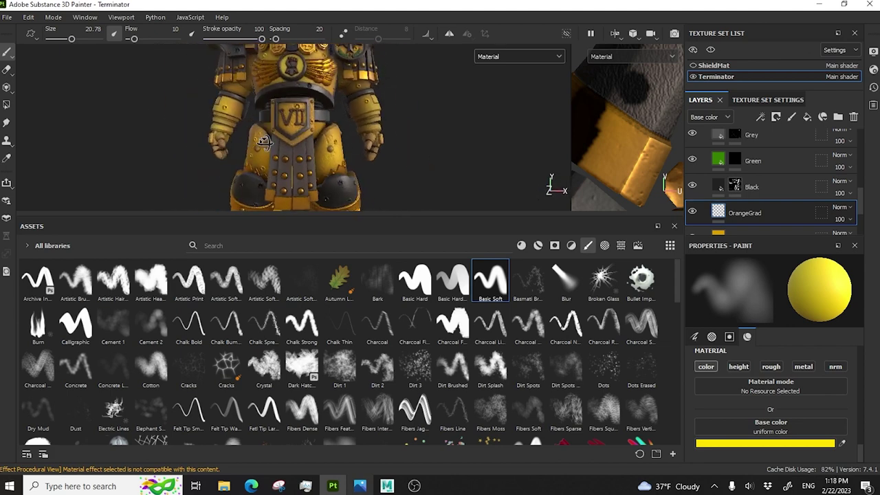
{"action": "scroll", "coordinate": [359, 163], "scroll_direction": "down", "scroll_amount": 2}
{"action": "middle_click_drag", "start_coordinate": [314, 200], "coordinate": [336, 230], "text": "alt"}
{"action": "left_click_drag", "start_coordinate": [336, 172], "coordinate": [354, 189], "text": "alt"}
{"action": "scroll", "coordinate": [354, 189], "scroll_direction": "up", "scroll_amount": 2}
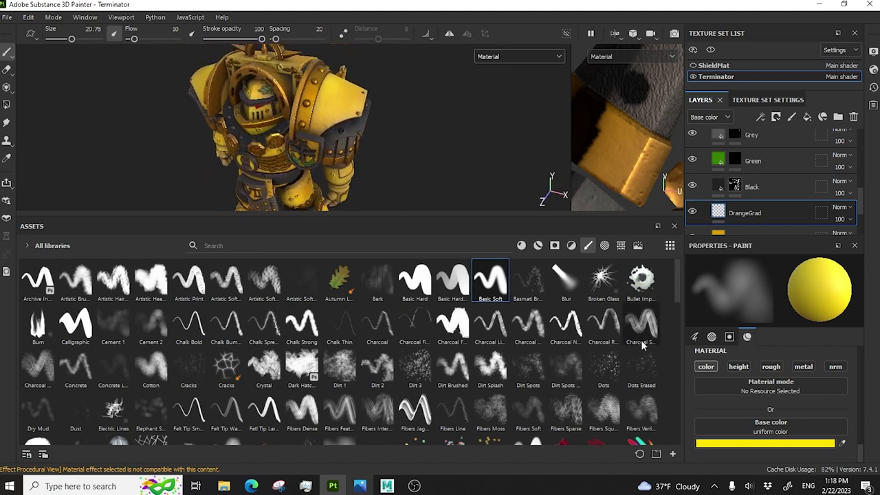
Step: Shift the brush color to a warmer golden yellow and blend it over the shoulder pad near the small shield
{"action": "left_click", "coordinate": [722, 443]}
{"action": "left_click_drag", "start_coordinate": [732, 223], "coordinate": [733, 226]}
{"action": "left_click", "coordinate": [738, 105]}
{"action": "scroll", "coordinate": [354, 96], "scroll_direction": "up", "scroll_amount": 3}
{"action": "left_click_drag", "start_coordinate": [354, 93], "coordinate": [342, 113], "text": "alt"}
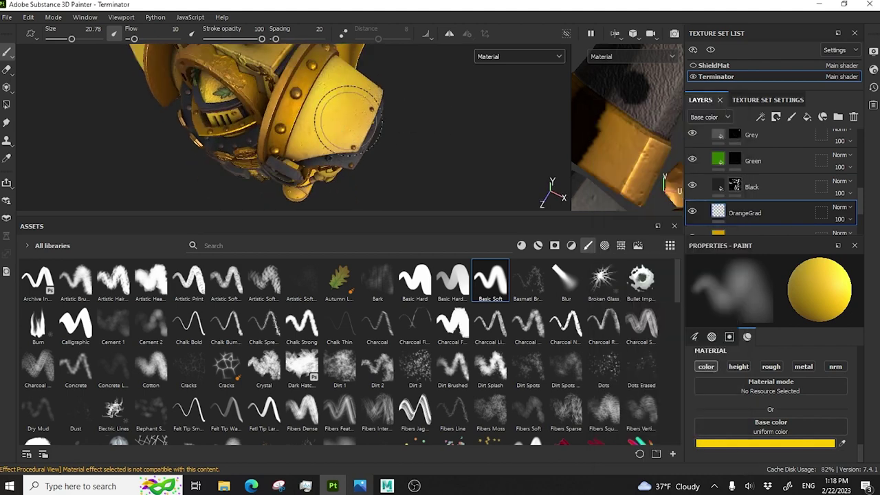
Step: Change the brush color to a deeper orange-yellow and blend it into the shoulder pad and surrounding armor
{"action": "left_click", "coordinate": [771, 444]}
{"action": "left_click_drag", "start_coordinate": [782, 225], "coordinate": [782, 228]}
{"action": "left_click", "coordinate": [788, 105]}
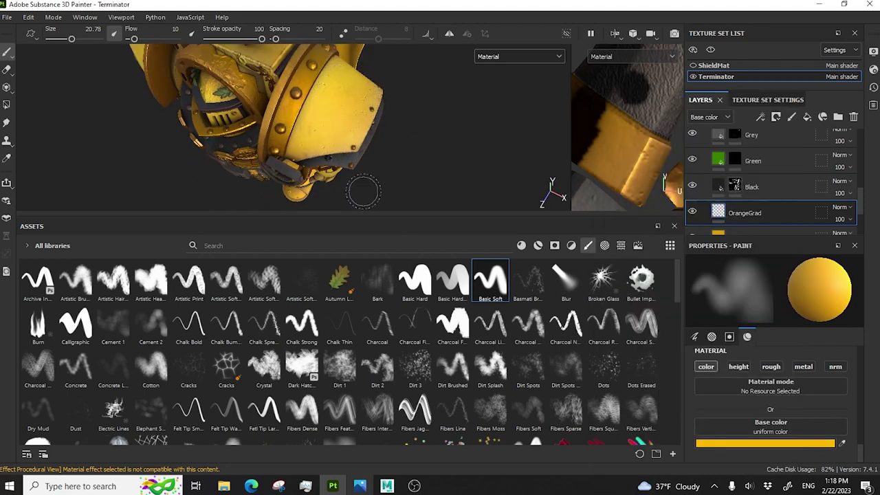
{"action": "left_click_drag", "start_coordinate": [386, 208], "coordinate": [382, 172], "text": "alt"}
{"action": "middle_click_drag", "start_coordinate": [382, 172], "coordinate": [432, 180], "text": "alt"}
{"action": "left_click_drag", "start_coordinate": [432, 180], "coordinate": [351, 158], "text": "alt"}
{"action": "scroll", "coordinate": [354, 151], "scroll_direction": "down", "scroll_amount": 2}
{"action": "left_click_drag", "start_coordinate": [412, 127], "coordinate": [360, 138], "text": "alt"}
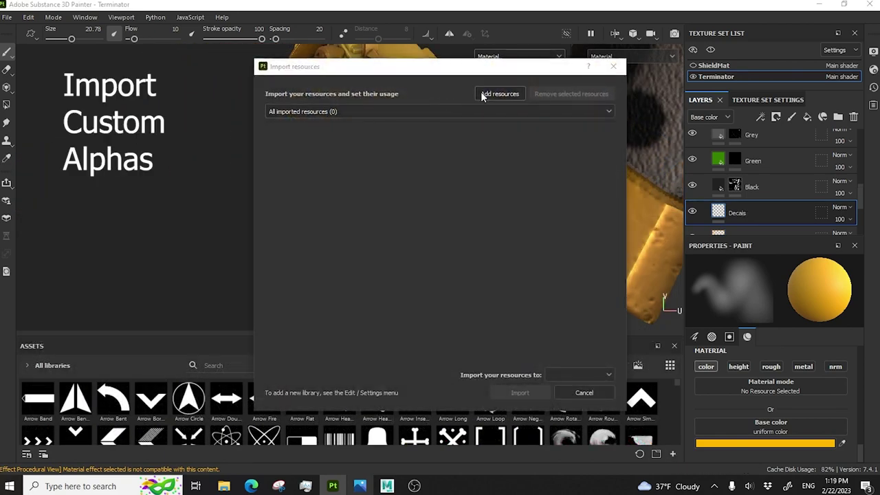
Step: Add CrossSwordsAlpha.png, FistIconAlpha.png and VIIAlpha.png from the Terminator folder to the resources for import
{"action": "left_click", "coordinate": [500, 94]}
{"action": "scroll", "coordinate": [303, 207], "scroll_direction": "up", "scroll_amount": 5}
{"action": "left_click", "coordinate": [303, 193]}
{"action": "left_click", "coordinate": [517, 165]}
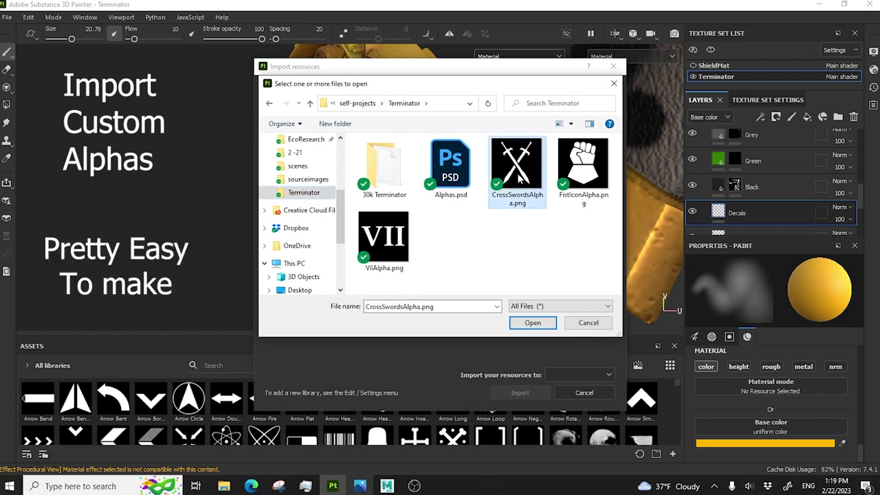
{"action": "left_click", "coordinate": [405, 253], "text": "shift"}
{"action": "left_click", "coordinate": [533, 323]}
Step: Set the usage of all three added images to alpha, choose an import destination and import them
{"action": "left_click", "coordinate": [581, 131]}
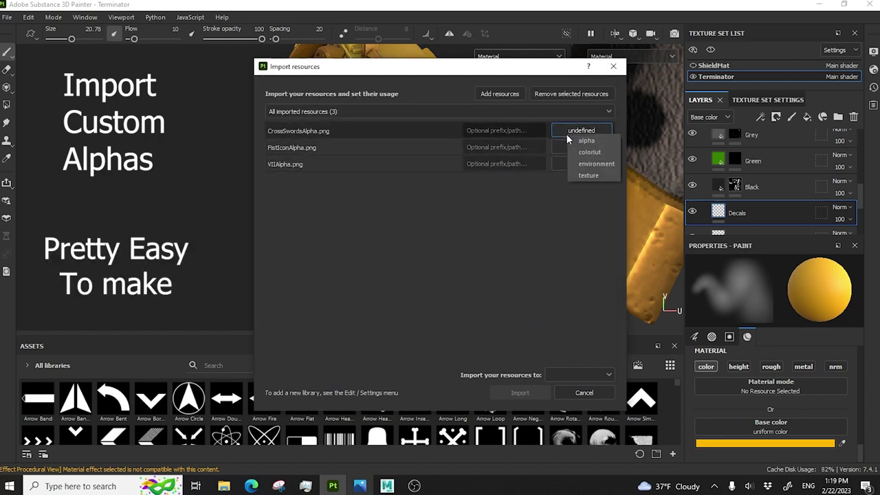
{"action": "left_click", "coordinate": [420, 165]}
{"action": "left_click", "coordinate": [590, 132]}
{"action": "left_click", "coordinate": [602, 143]}
{"action": "left_click", "coordinate": [558, 374]}
{"action": "left_click", "coordinate": [552, 397]}
{"action": "left_click", "coordinate": [523, 396]}
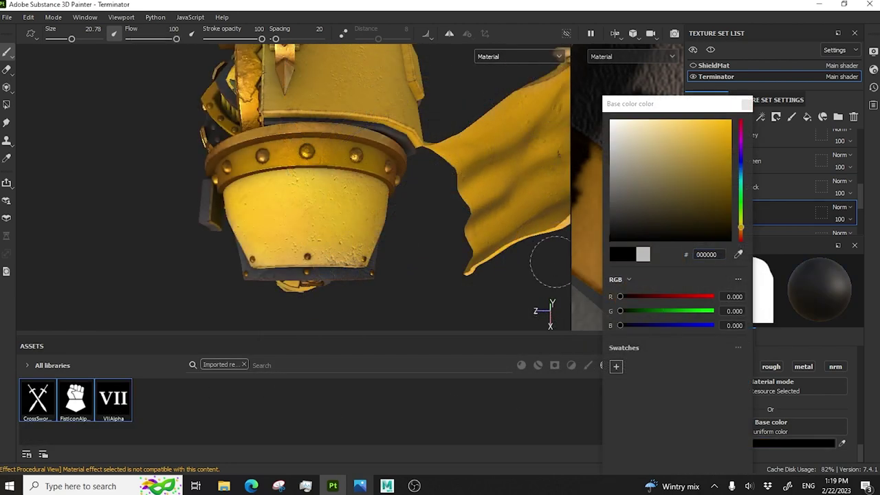
Step: On the Decals layer, stamp a black disc at brush size 14.14 on the shoulder pad and a white FFFFFF disc at 12.68 inside it
{"action": "key", "text": "Escape"}
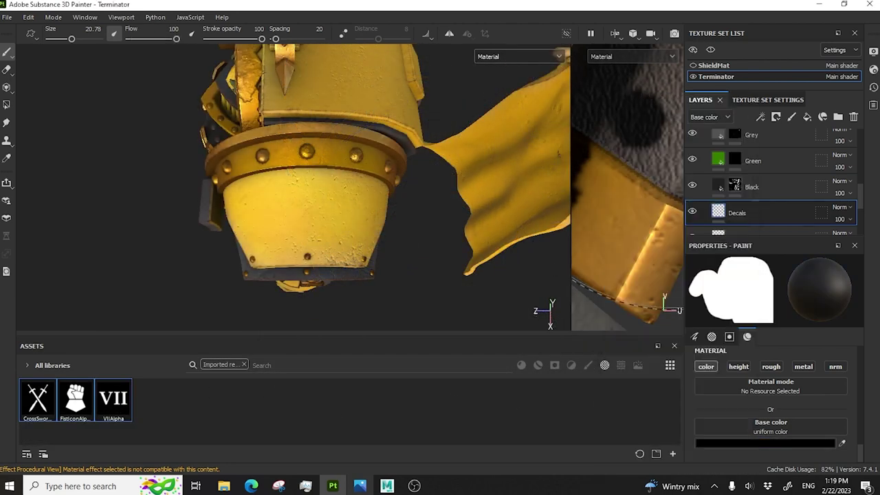
{"action": "key", "text": "bracketleft"}
{"action": "key", "text": "bracketleft"}
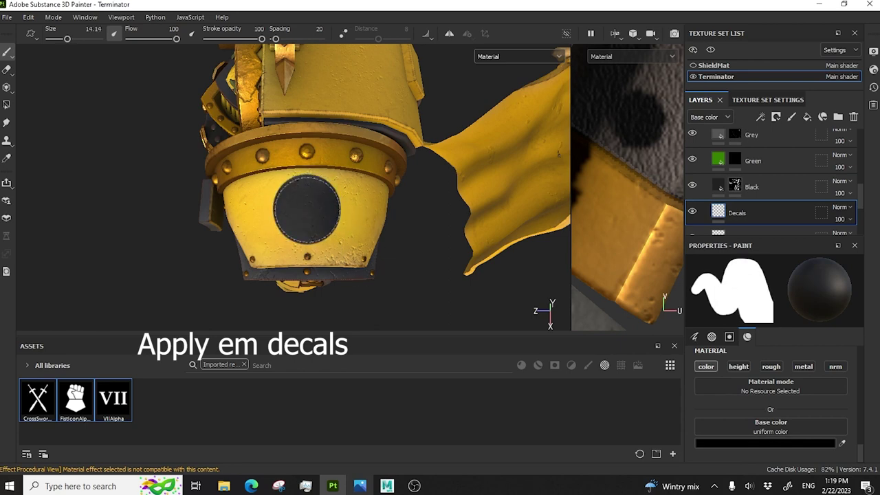
{"action": "left_click", "coordinate": [765, 443]}
{"action": "left_click", "coordinate": [634, 121]}
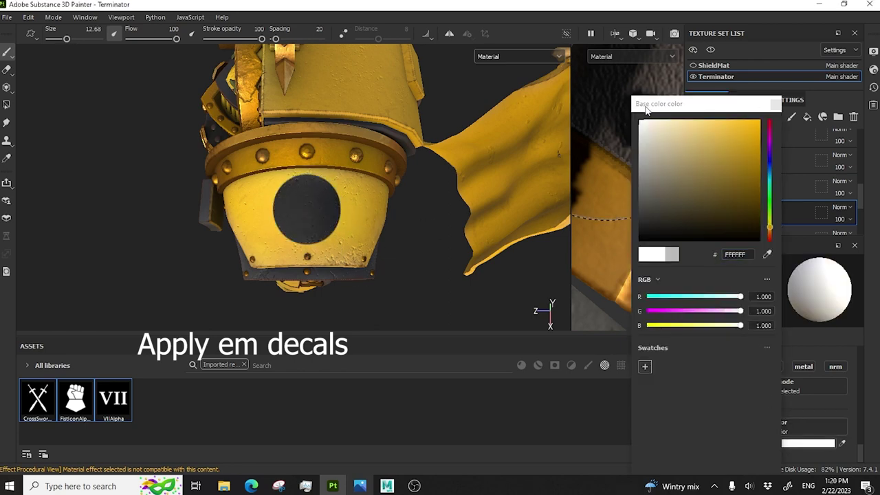
{"action": "key", "text": "Escape"}
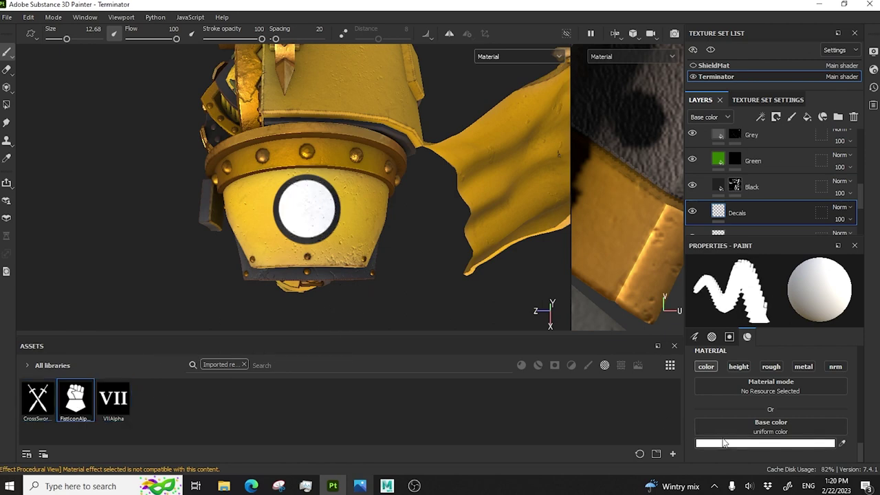
Step: Stamp the fist icon in black 000000 inside the white disc and the crossed swords on the opposite shoulder pad
{"action": "left_click", "coordinate": [724, 443]}
{"action": "left_click_drag", "start_coordinate": [765, 188], "coordinate": [737, 243]}
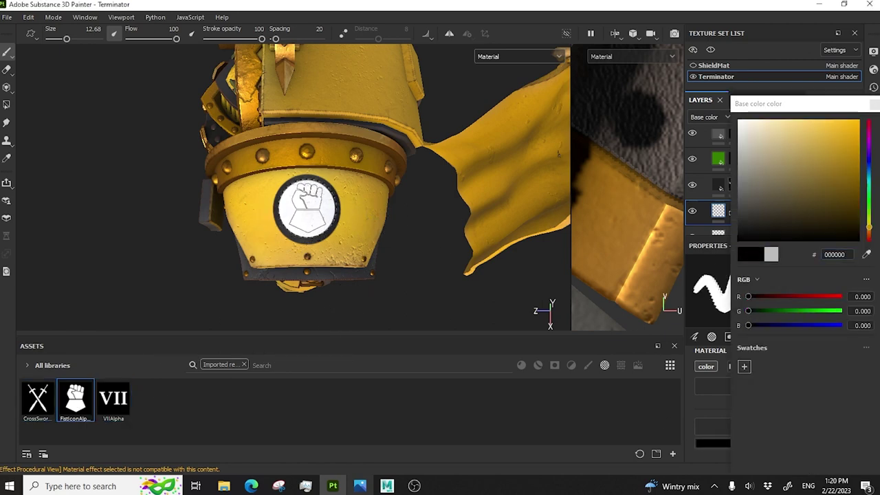
{"action": "left_click_drag", "start_coordinate": [381, 224], "coordinate": [282, 275], "text": "alt"}
{"action": "right_click_drag", "start_coordinate": [282, 275], "coordinate": [327, 248], "text": "alt"}
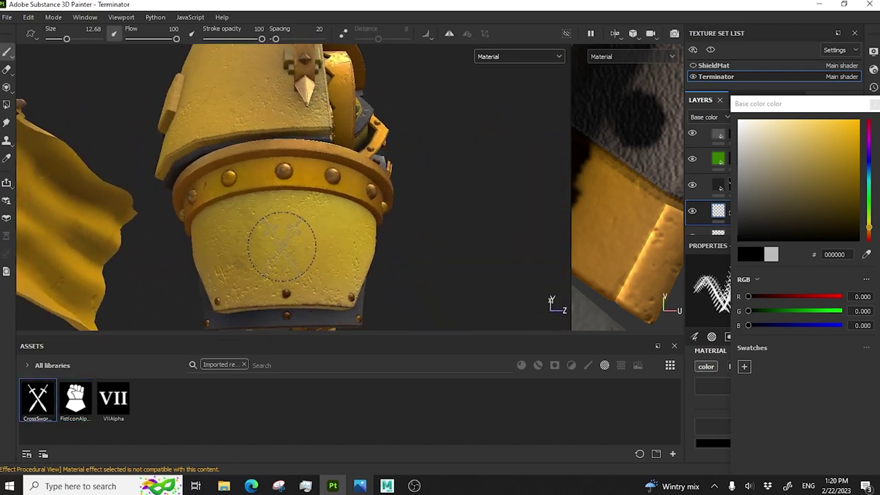
{"action": "right_click_drag", "start_coordinate": [292, 241], "coordinate": [256, 260], "text": "alt"}
Step: Stamp the VII alpha in black at brush size 4.68 in the upper corner of the small shoulder shield
{"action": "left_click_drag", "start_coordinate": [418, 235], "coordinate": [254, 230], "text": "alt"}
{"action": "middle_click_drag", "start_coordinate": [346, 228], "coordinate": [239, 232], "text": "alt"}
{"action": "right_click_drag", "start_coordinate": [385, 241], "coordinate": [346, 256], "text": "alt"}
{"action": "left_click_drag", "start_coordinate": [346, 257], "coordinate": [309, 207], "text": "alt"}
{"action": "right_click_drag", "start_coordinate": [440, 283], "coordinate": [459, 248], "text": "alt"}
{"action": "right_click_drag", "start_coordinate": [427, 235], "coordinate": [399, 235], "text": "ctrl"}
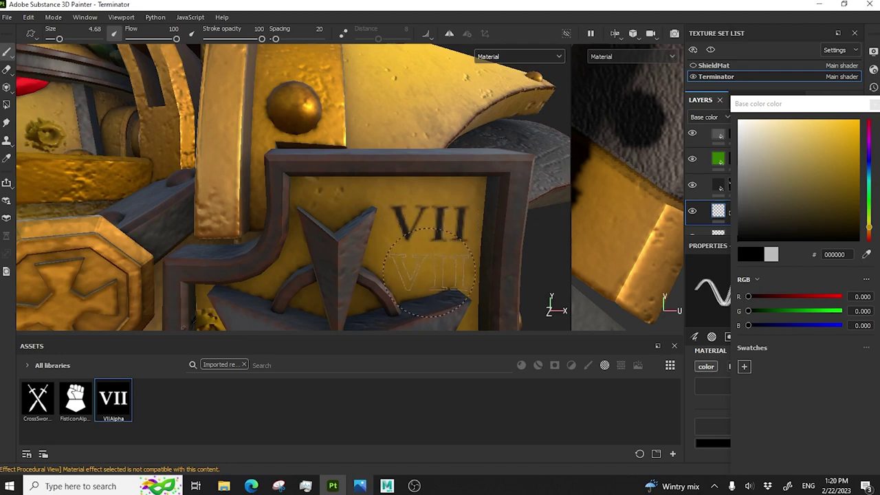
{"action": "scroll", "coordinate": [433, 241], "scroll_direction": "down", "scroll_amount": 5}
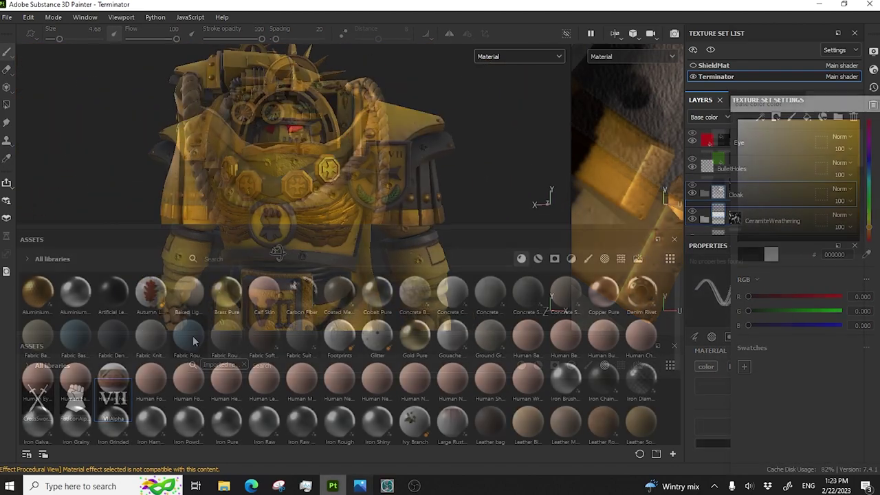
Step: Place the Fabric Soft Denim material in the Cloak folder and add a black mask to the folder
{"action": "mouse_move", "coordinate": [297, 332]}
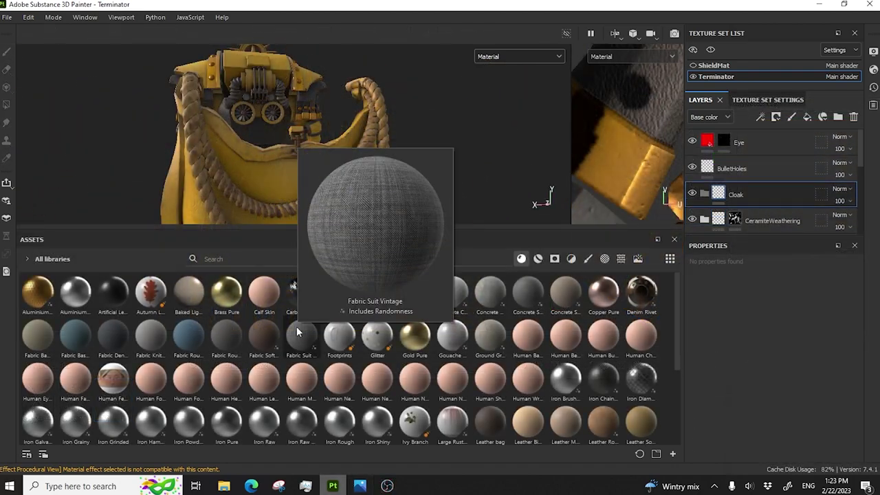
{"action": "left_click_drag", "start_coordinate": [276, 332], "coordinate": [767, 193]}
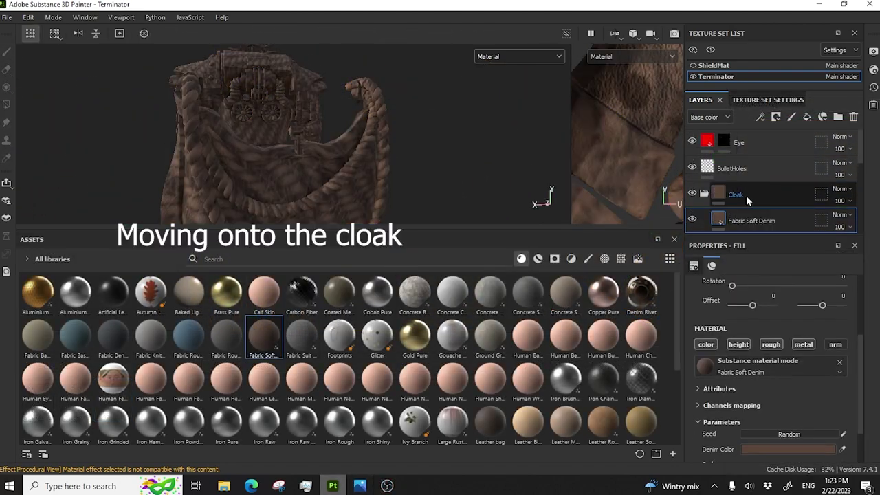
{"action": "right_click", "coordinate": [748, 197]}
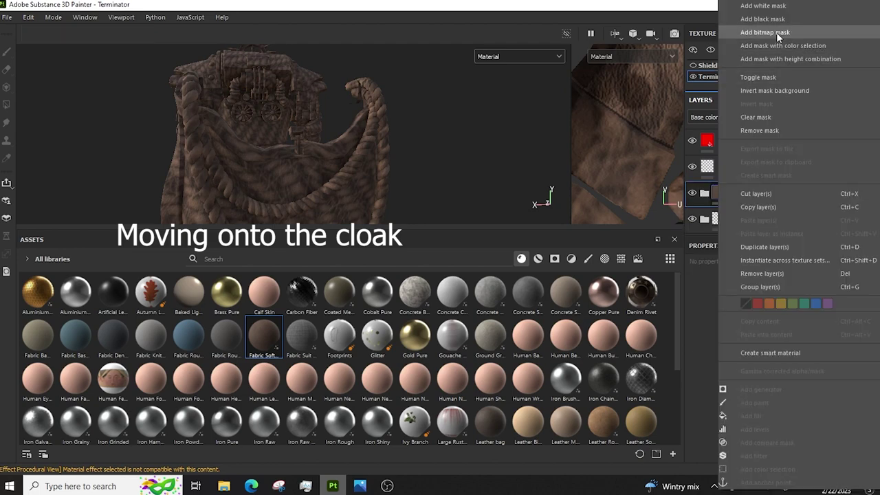
{"action": "left_click", "coordinate": [771, 20]}
Step: Reveal the denim on the cloak, its ropes and the shoulder ends with mesh polygon fill at value 1 in the Cloak mask
{"action": "key", "text": "4"}
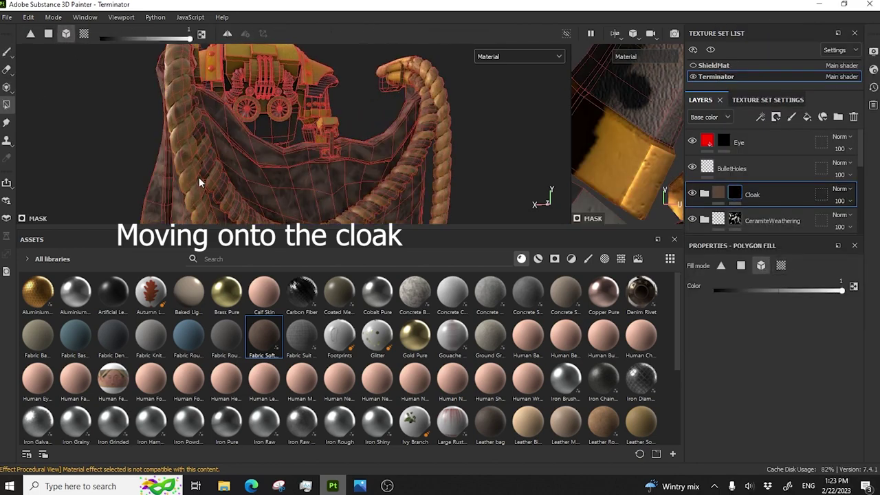
{"action": "left_click", "coordinate": [198, 177]}
{"action": "left_click", "coordinate": [201, 147]}
{"action": "left_click", "coordinate": [7, 52]}
{"action": "mouse_move", "coordinate": [275, 155]}
{"action": "left_mouse_down", "text": "alt"}
{"action": "mouse_move", "coordinate": [541, 158]}
{"action": "mouse_move", "coordinate": [2, 122]}
{"action": "left_mouse_up", "text": "alt"}
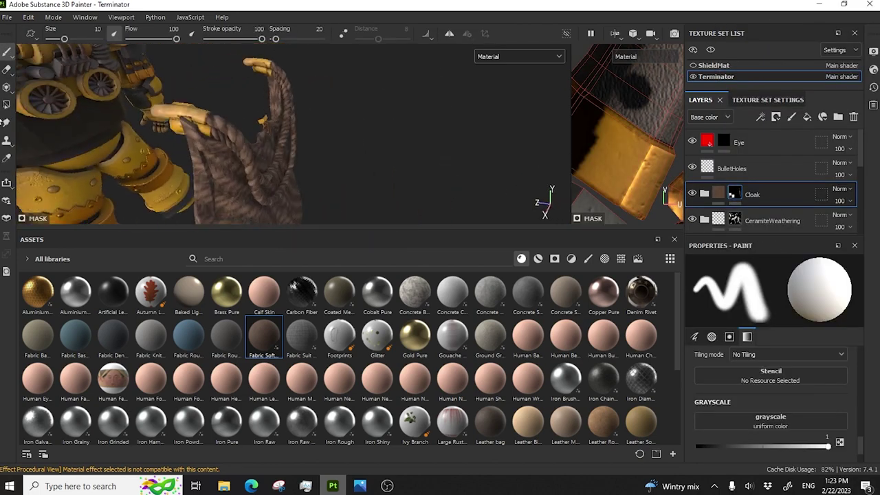
{"action": "key", "text": "4"}
{"action": "mouse_move", "coordinate": [203, 148]}
{"action": "left_mouse_down", "text": "alt"}
{"action": "mouse_move", "coordinate": [368, 142]}
{"action": "mouse_move", "coordinate": [499, 163]}
{"action": "mouse_move", "coordinate": [275, 137]}
{"action": "left_mouse_up", "text": "alt"}
{"action": "key", "text": "1"}
{"action": "left_click_drag", "start_coordinate": [522, 161], "coordinate": [354, 168], "text": "alt"}
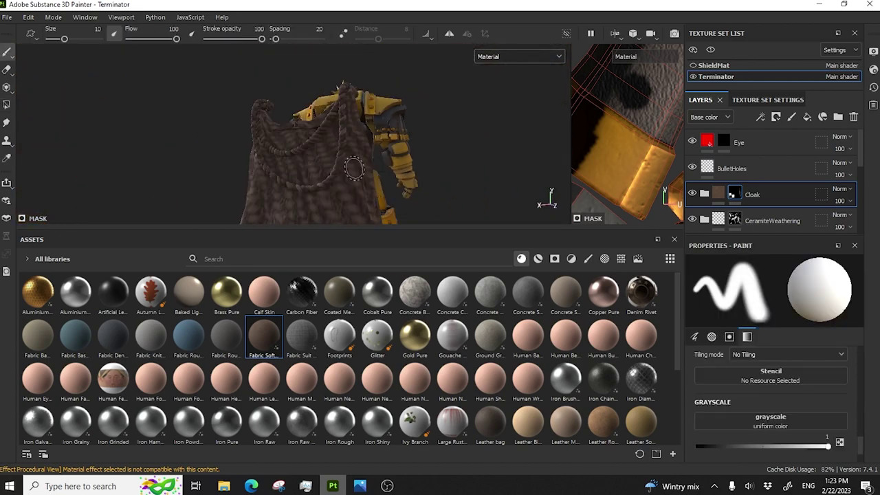
Step: Set the UV scale of the Fabric Soft Denim fill in the Cloak folder to 50
{"action": "left_click", "coordinate": [707, 195]}
{"action": "scroll", "coordinate": [718, 195], "scroll_direction": "down", "scroll_amount": 2}
{"action": "left_click", "coordinate": [721, 156]}
{"action": "scroll", "coordinate": [757, 312], "scroll_direction": "up", "scroll_amount": 2}
{"action": "left_click", "coordinate": [770, 324]}
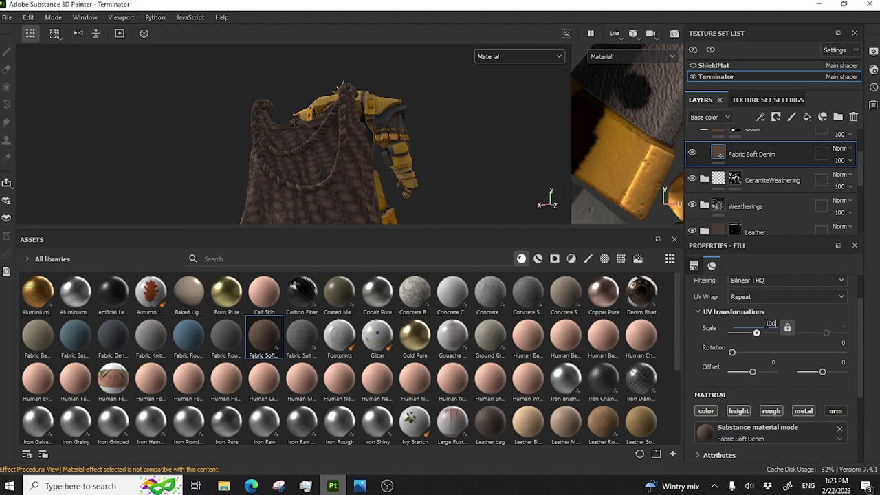
{"action": "type", "text": "100"}
{"action": "key", "text": "Return"}
{"action": "scroll", "coordinate": [365, 180], "scroll_direction": "up", "scroll_amount": 3}
{"action": "left_click_drag", "start_coordinate": [364, 181], "coordinate": [400, 183], "text": "alt"}
{"action": "left_click_drag", "start_coordinate": [220, 130], "coordinate": [274, 148], "text": "alt"}
{"action": "scroll", "coordinate": [790, 130], "scroll_direction": "up", "scroll_amount": 1}
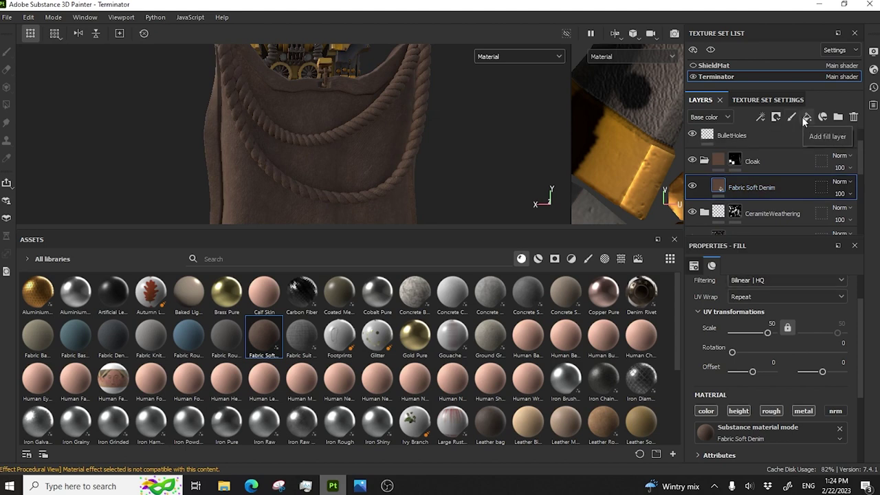
Step: Add a paint layer named Color above the denim and mesh-fill the cloak's rope strands alternately white and black 000000
{"action": "left_click", "coordinate": [791, 117]}
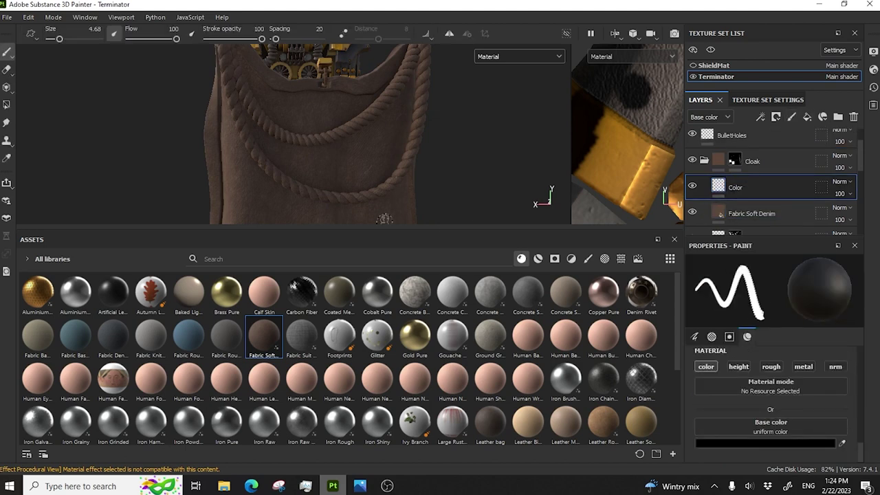
{"action": "left_click", "coordinate": [7, 104]}
{"action": "scroll", "coordinate": [305, 149], "scroll_direction": "up", "scroll_amount": 3}
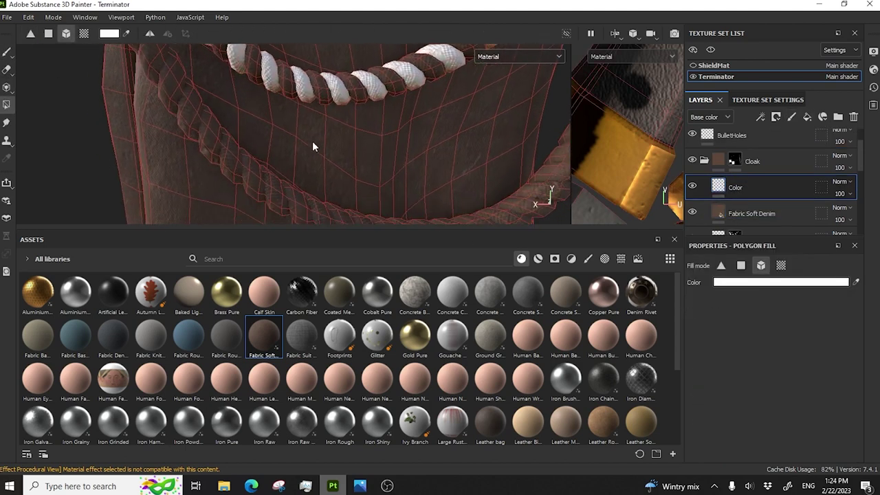
{"action": "left_click", "coordinate": [751, 282]}
{"action": "left_click_drag", "start_coordinate": [622, 230], "coordinate": [576, 264]}
{"action": "left_click", "coordinate": [240, 149]}
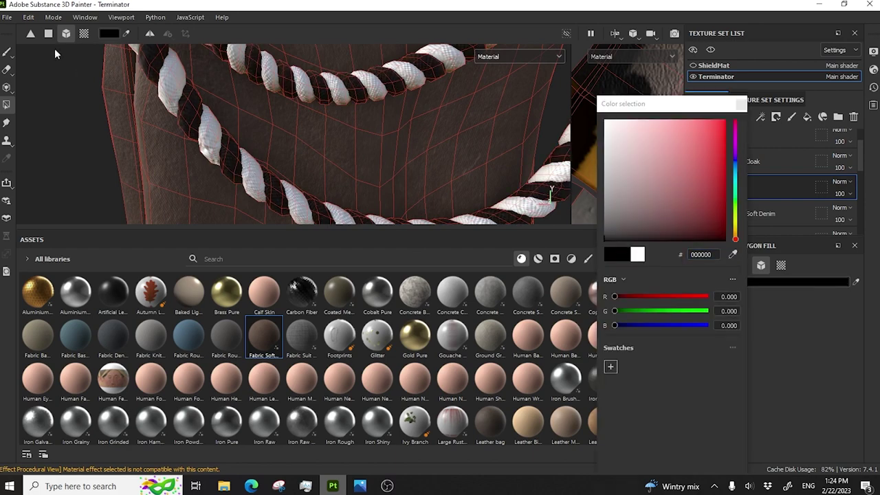
{"action": "left_click", "coordinate": [7, 52]}
{"action": "scroll", "coordinate": [227, 137], "scroll_direction": "down", "scroll_amount": 5}
{"action": "left_click_drag", "start_coordinate": [237, 146], "coordinate": [289, 149], "text": "alt"}
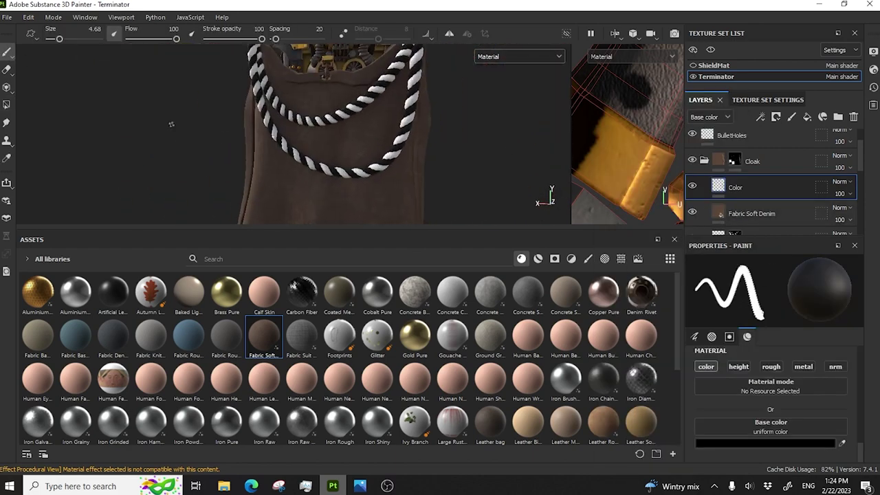
Step: Recolor the cloak's rope strands with mesh polygon fill, the black ones dark red 5A0000 and the white ones yellow D37F00
{"action": "left_click", "coordinate": [7, 104]}
{"action": "left_click", "coordinate": [749, 282]}
{"action": "left_click", "coordinate": [717, 197]}
{"action": "scroll", "coordinate": [261, 187], "scroll_direction": "up", "scroll_amount": 3}
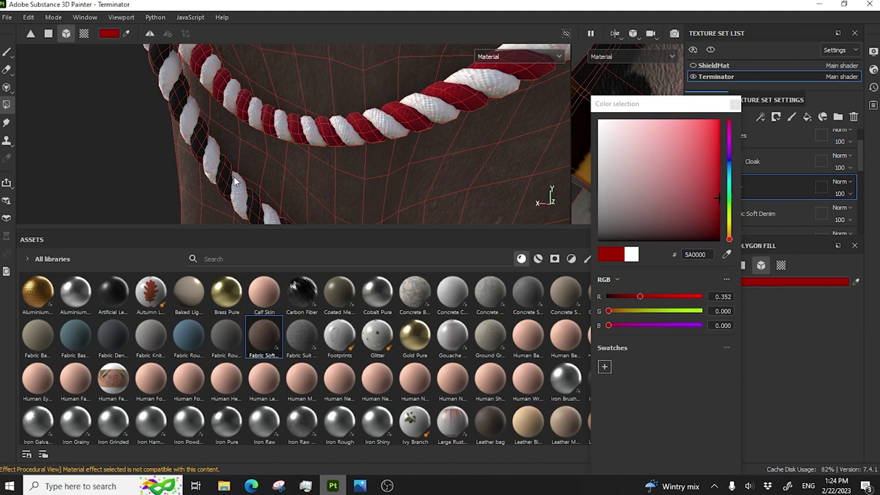
{"action": "left_click", "coordinate": [728, 229]}
{"action": "left_click", "coordinate": [717, 139]}
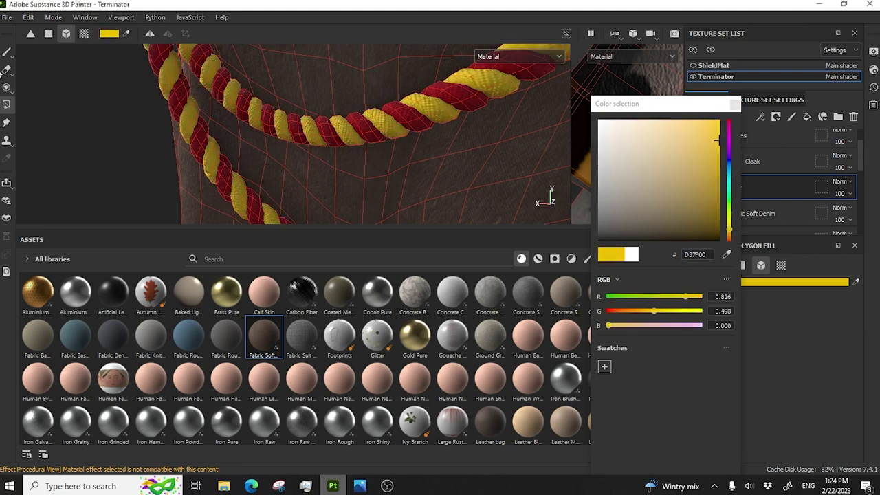
{"action": "left_click", "coordinate": [6, 53]}
{"action": "scroll", "coordinate": [241, 147], "scroll_direction": "down", "scroll_amount": 5}
{"action": "mouse_move", "coordinate": [241, 147]}
{"action": "left_mouse_down", "text": "alt"}
{"action": "mouse_move", "coordinate": [438, 163]}
{"action": "mouse_move", "coordinate": [303, 173]}
{"action": "left_mouse_up", "text": "alt"}
{"action": "scroll", "coordinate": [306, 174], "scroll_direction": "up", "scroll_amount": 2}
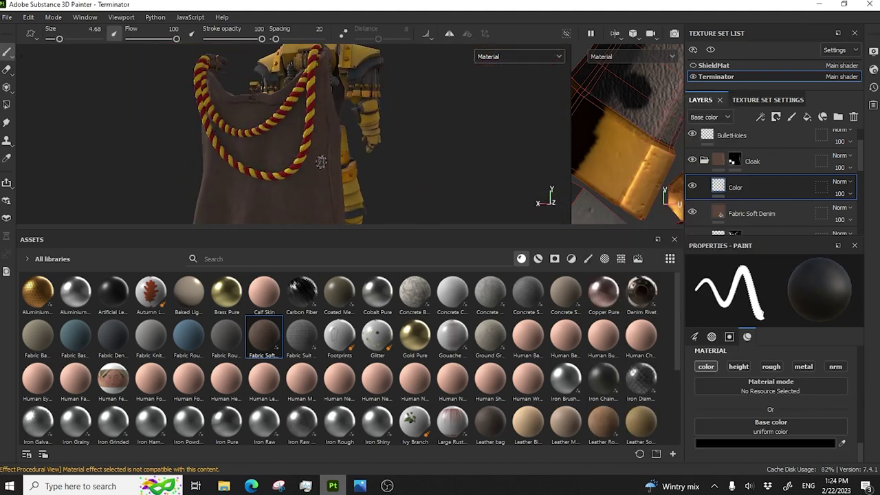
Step: Mesh-fill the cloak's outer fabric black and its inner lining red on the Color layer
{"action": "left_click", "coordinate": [3, 103]}
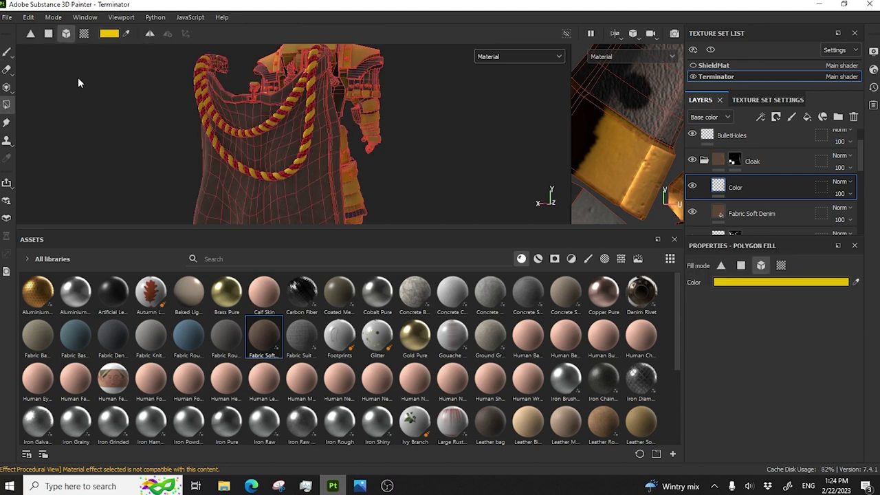
{"action": "left_click", "coordinate": [754, 281]}
{"action": "left_click_drag", "start_coordinate": [743, 235], "coordinate": [740, 236]}
{"action": "left_click_drag", "start_coordinate": [649, 206], "coordinate": [596, 209]}
{"action": "left_click_drag", "start_coordinate": [301, 199], "coordinate": [86, 134], "text": "alt"}
{"action": "mouse_move", "coordinate": [736, 240]}
{"action": "left_mouse_down"}
{"action": "mouse_move", "coordinate": [730, 138]}
{"action": "mouse_move", "coordinate": [740, 240]}
{"action": "left_mouse_up"}
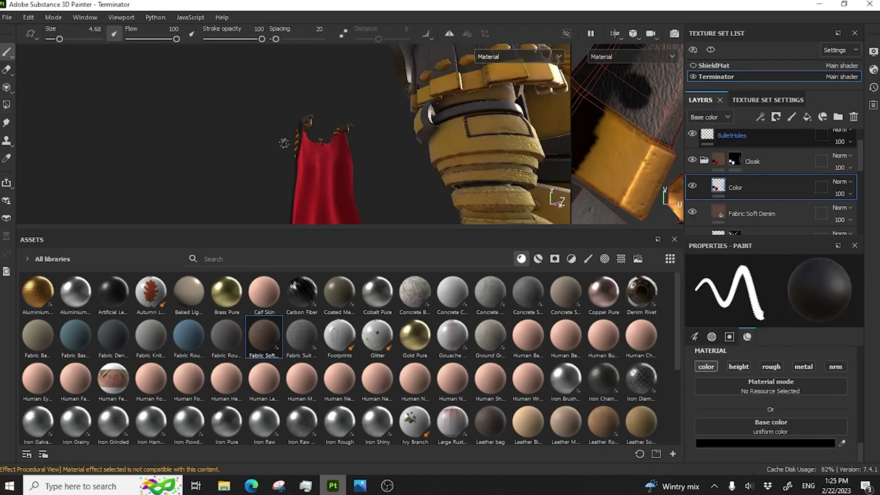
{"action": "left_click_drag", "start_coordinate": [283, 142], "coordinate": [399, 134], "text": "alt"}
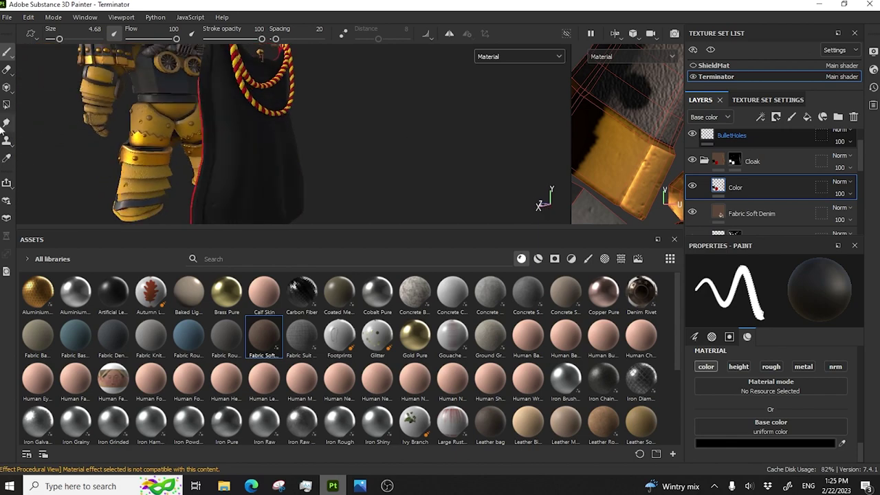
Step: Fill the border strip around the cloak's outer side red with polygon fill
{"action": "left_click", "coordinate": [6, 105]}
{"action": "left_click", "coordinate": [728, 282]}
{"action": "scroll", "coordinate": [211, 139], "scroll_direction": "up", "scroll_amount": 2}
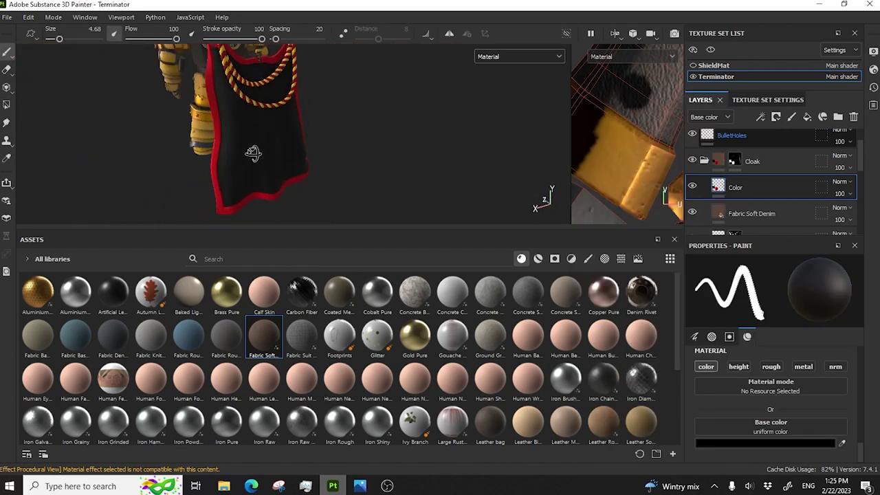
{"action": "scroll", "coordinate": [253, 110], "scroll_direction": "up", "scroll_amount": 3}
{"action": "scroll", "coordinate": [253, 110], "scroll_direction": "down", "scroll_amount": 6}
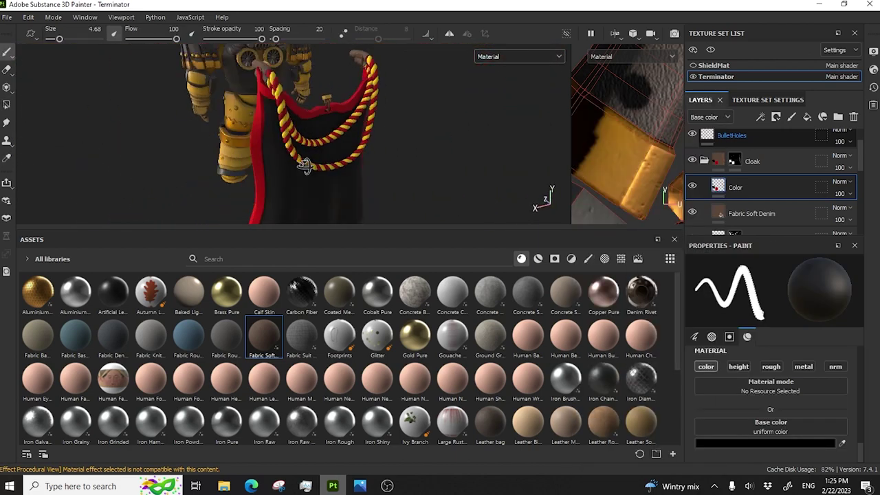
Step: Paint a gold trim along all edges of the cloak's black panel on a Decals layer, using the Leaf Simple brush at size 1.14
{"action": "left_click_drag", "start_coordinate": [371, 234], "coordinate": [394, 370]}
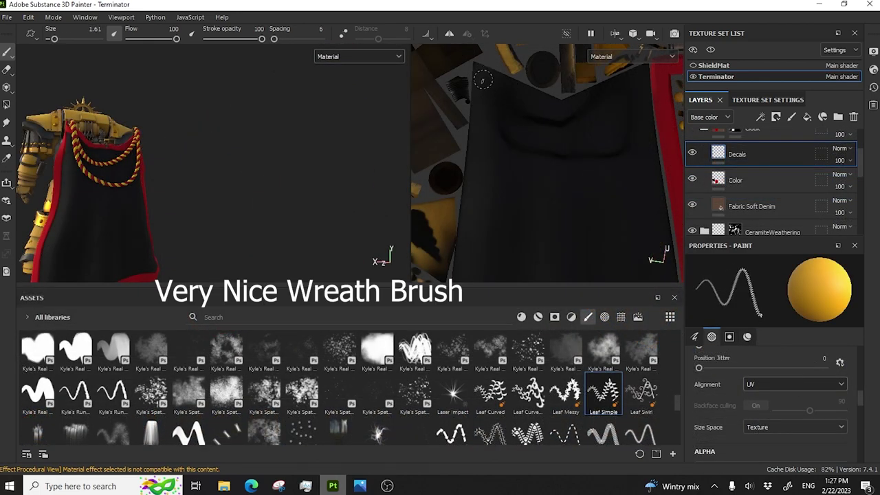
{"action": "scroll", "coordinate": [510, 130], "scroll_direction": "down", "scroll_amount": 2}
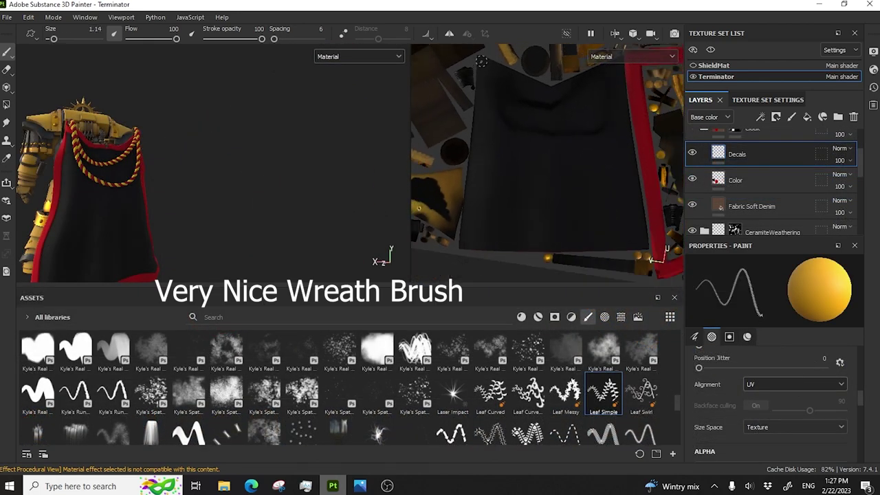
{"action": "left_click", "coordinate": [464, 242], "text": "shift"}
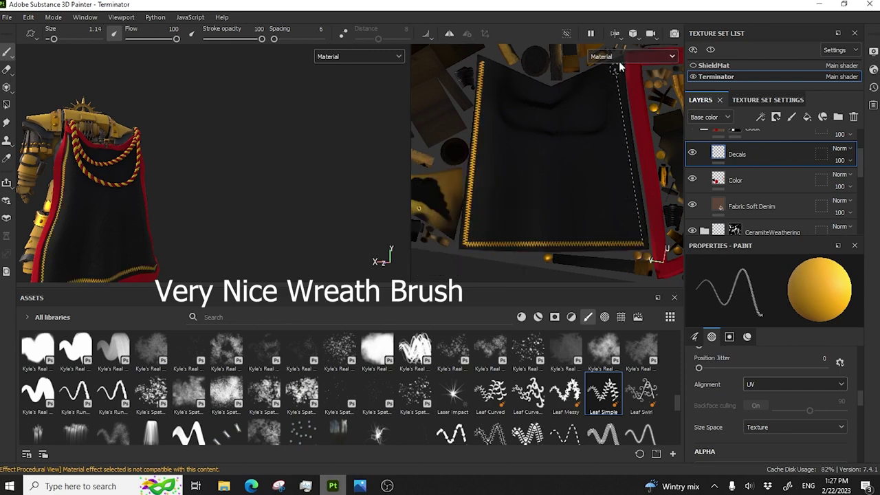
{"action": "middle_click_drag", "start_coordinate": [620, 69], "coordinate": [614, 86]}
{"action": "left_click", "coordinate": [607, 85], "text": "shift"}
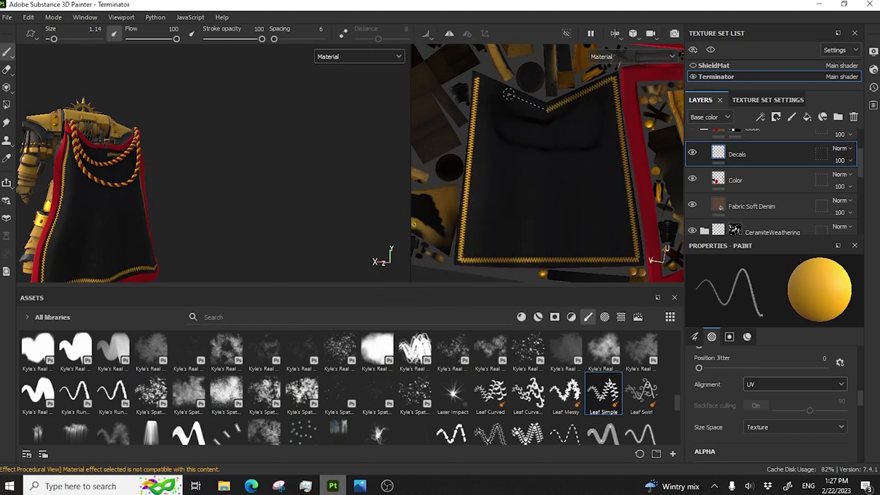
{"action": "scroll", "coordinate": [206, 172], "scroll_direction": "up", "scroll_amount": 3}
{"action": "middle_click_drag", "start_coordinate": [103, 203], "coordinate": [249, 158], "text": "alt"}
{"action": "left_click_drag", "start_coordinate": [249, 158], "coordinate": [131, 220], "text": "alt"}
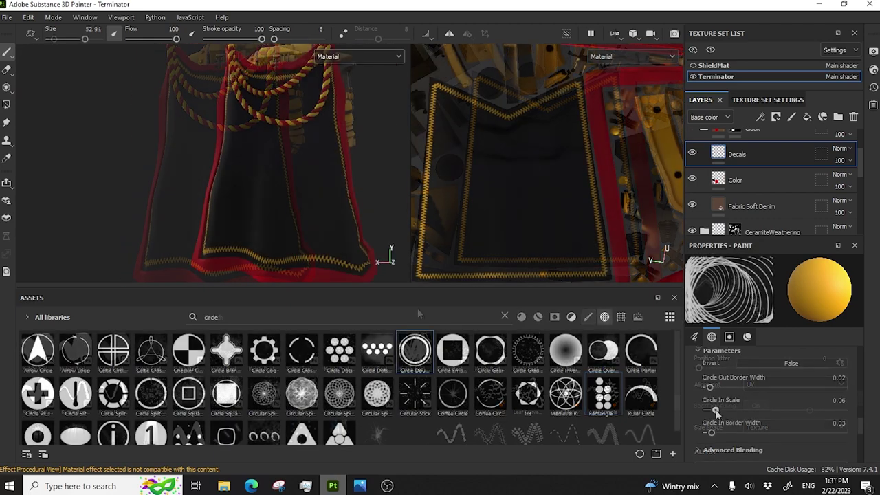
Step: Set the double circle alpha's Circle In Scale to 1 and stamp a gold ring at size 52.91 on the cloak's lower centre
{"action": "left_click_drag", "start_coordinate": [786, 410], "coordinate": [842, 410]}
{"action": "left_click", "coordinate": [279, 187]}
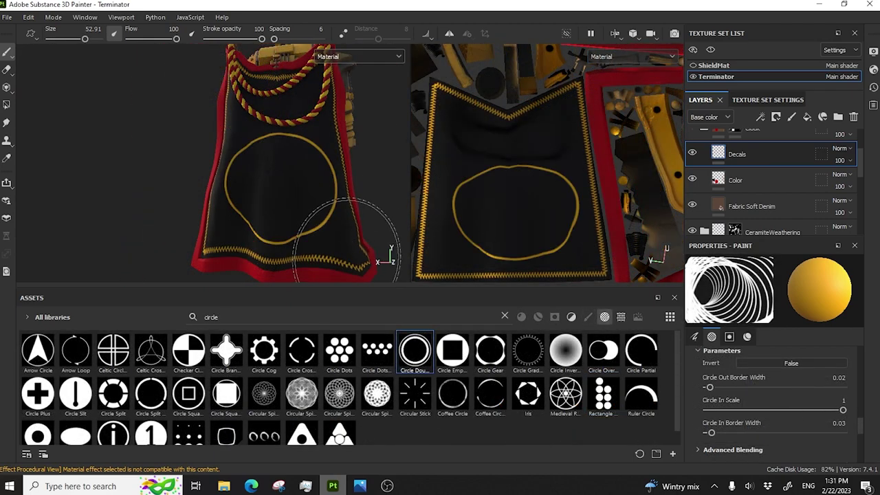
{"action": "scroll", "coordinate": [356, 256], "scroll_direction": "down", "scroll_amount": 3}
{"action": "left_click_drag", "start_coordinate": [285, 210], "coordinate": [302, 200], "text": "alt"}
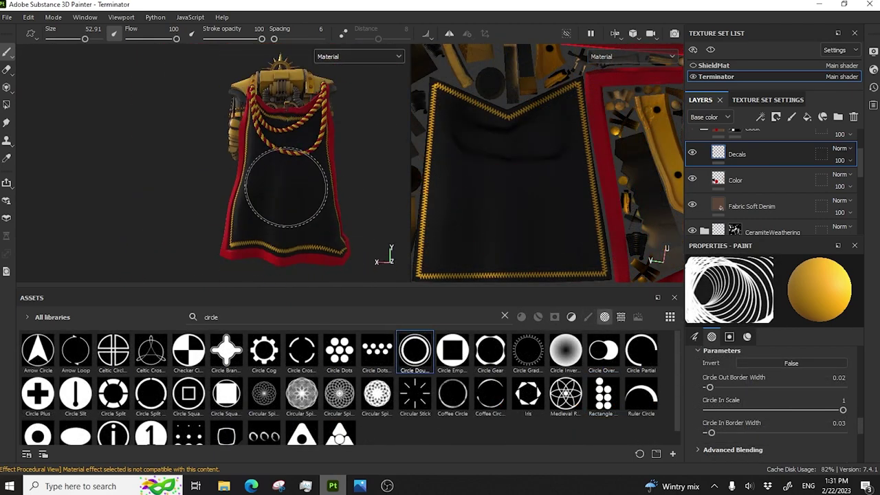
{"action": "mouse_move", "coordinate": [374, 251]}
{"action": "left_mouse_down", "text": "alt"}
{"action": "mouse_move", "coordinate": [360, 195]}
{"action": "mouse_move", "coordinate": [314, 193]}
{"action": "mouse_move", "coordinate": [334, 240]}
{"action": "mouse_move", "coordinate": [362, 242]}
{"action": "left_mouse_up", "text": "alt"}
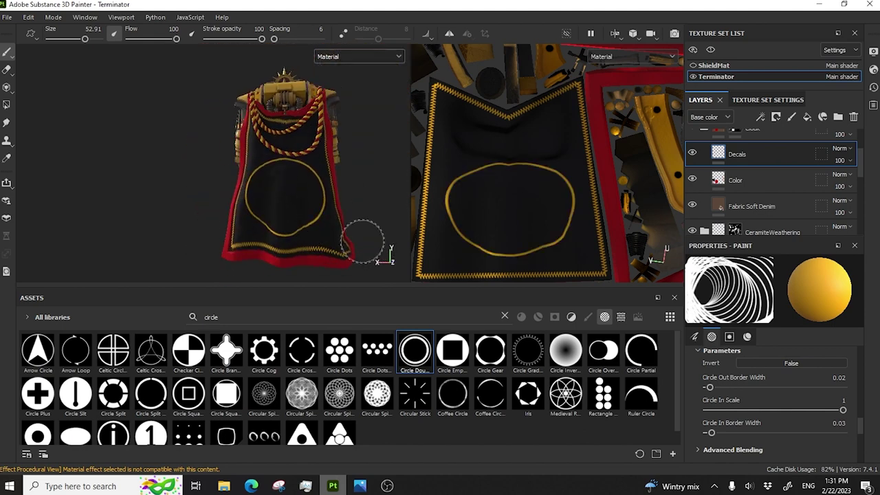
Step: Stamp the fist icon alpha in gold at size 44.54 inside the ring on the cloak
{"action": "type", "text": "fist"}
{"action": "left_click", "coordinate": [37, 350]}
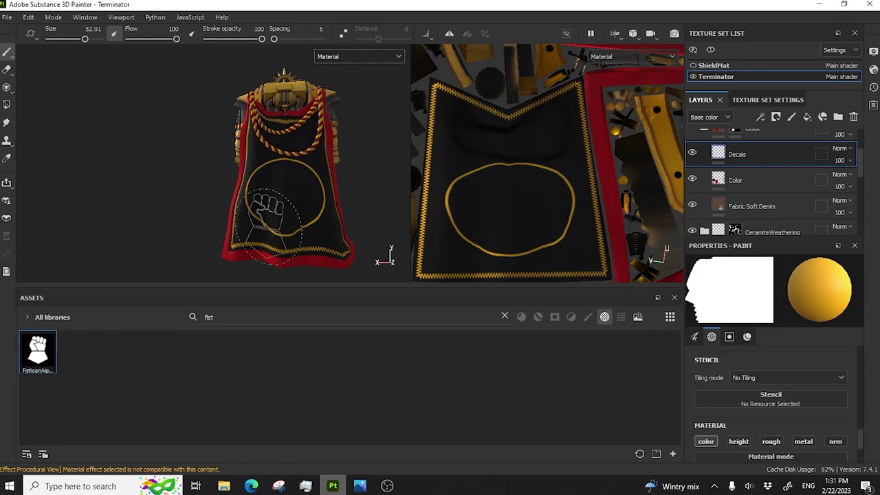
{"action": "scroll", "coordinate": [285, 199], "scroll_direction": "up", "scroll_amount": 2}
{"action": "left_click", "coordinate": [285, 196]}
{"action": "scroll", "coordinate": [285, 196], "scroll_direction": "down", "scroll_amount": 3}
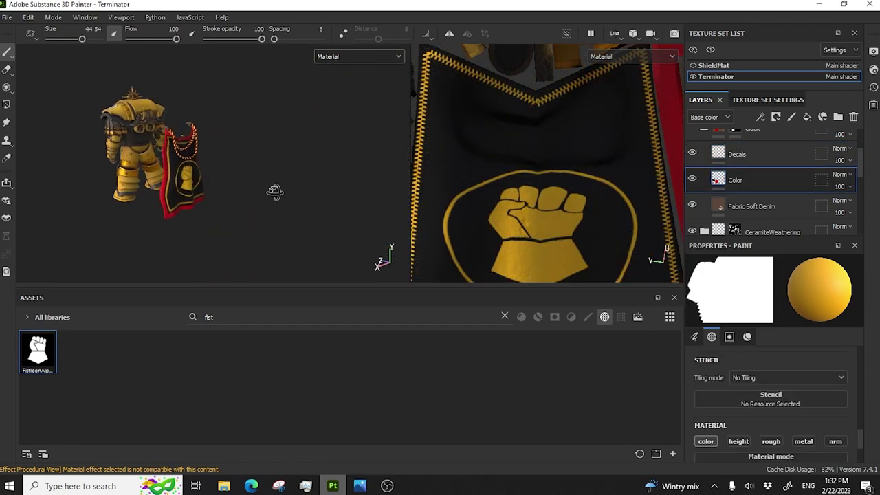
{"action": "left_click_drag", "start_coordinate": [275, 190], "coordinate": [410, 199], "text": "alt"}
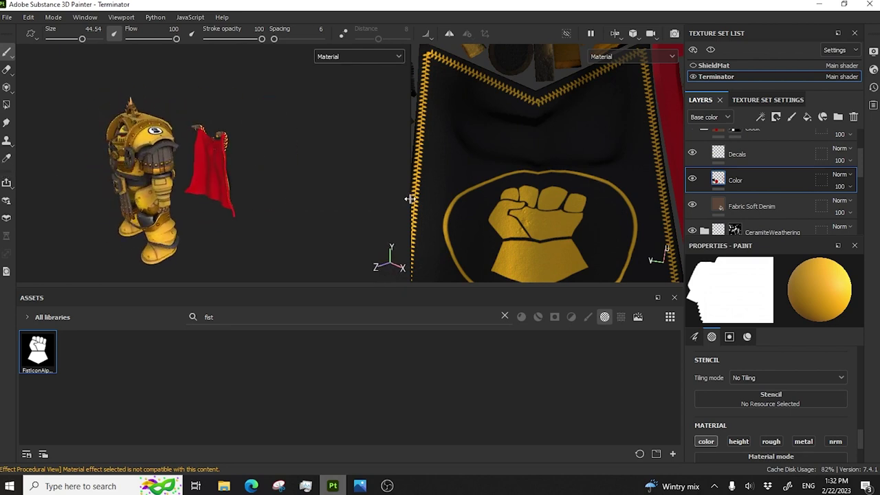
{"action": "scroll", "coordinate": [165, 175], "scroll_direction": "up", "scroll_amount": 4}
{"action": "left_click_drag", "start_coordinate": [165, 171], "coordinate": [202, 163], "text": "alt"}
{"action": "key", "text": "f"}
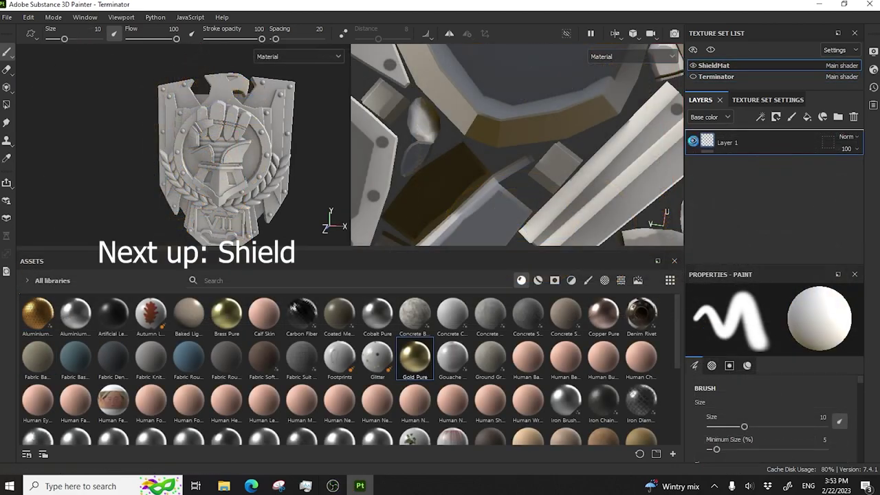
Step: Apply Gold Pure to the ShieldMat set as a fill layer named Gold Base and make its base color a more saturated gold
{"action": "left_click_drag", "start_coordinate": [415, 357], "coordinate": [722, 148]}
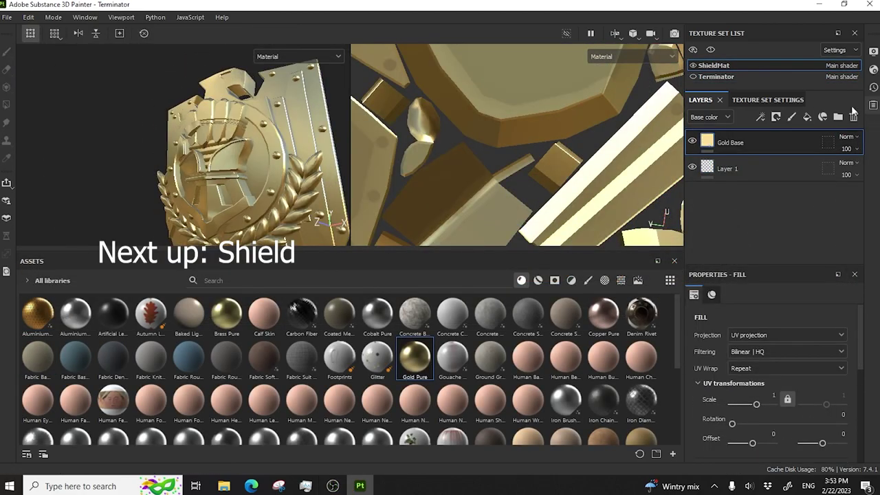
{"action": "scroll", "coordinate": [769, 364], "scroll_direction": "down", "scroll_amount": 5}
{"action": "left_click", "coordinate": [758, 345]}
{"action": "scroll", "coordinate": [206, 141], "scroll_direction": "down", "scroll_amount": 2}
{"action": "left_click_drag", "start_coordinate": [200, 139], "coordinate": [155, 152], "text": "alt"}
Step: Add a fill layer named MainRough above Gold Base, turn off its color channel, raise its roughness and give it a black mask
{"action": "left_click", "coordinate": [807, 118]}
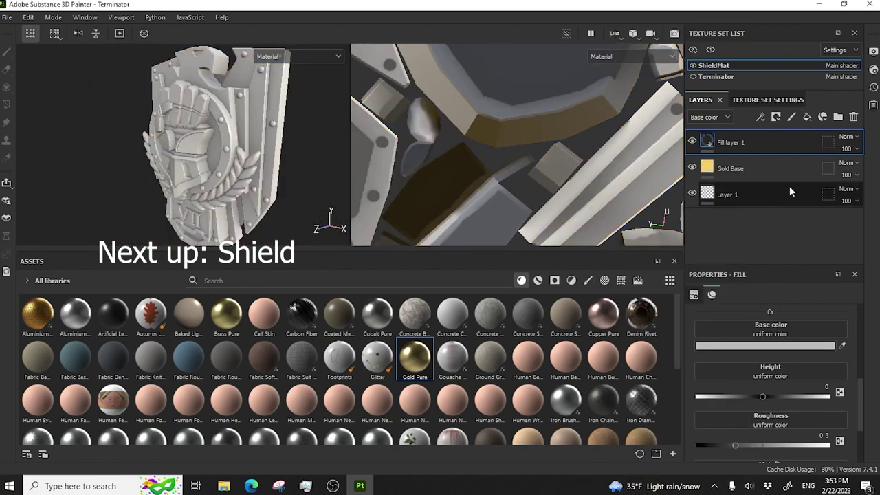
{"action": "left_click", "coordinate": [740, 346]}
{"action": "left_click", "coordinate": [727, 170]}
{"action": "left_click", "coordinate": [706, 336]}
{"action": "left_click", "coordinate": [771, 336]}
{"action": "left_click_drag", "start_coordinate": [772, 418], "coordinate": [785, 419]}
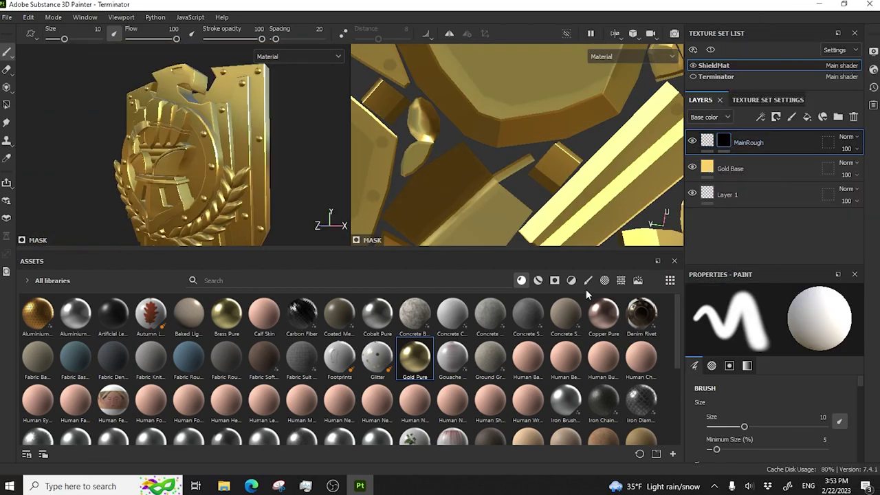
Step: Add a fill to the MainRough mask using the BnW Spots 3 texture with Balance 0.62
{"action": "left_click", "coordinate": [621, 280]}
{"action": "right_click", "coordinate": [768, 143]}
{"action": "left_click", "coordinate": [763, 296]}
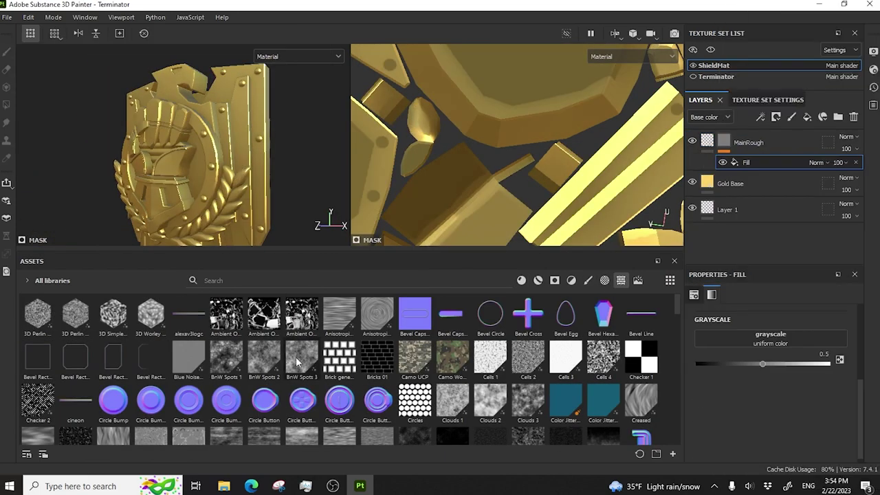
{"action": "left_click_drag", "start_coordinate": [291, 363], "coordinate": [771, 338]}
{"action": "left_click_drag", "start_coordinate": [775, 427], "coordinate": [791, 435]}
{"action": "left_click_drag", "start_coordinate": [237, 148], "coordinate": [259, 157], "text": "alt"}
{"action": "scroll", "coordinate": [257, 156], "scroll_direction": "up", "scroll_amount": 3}
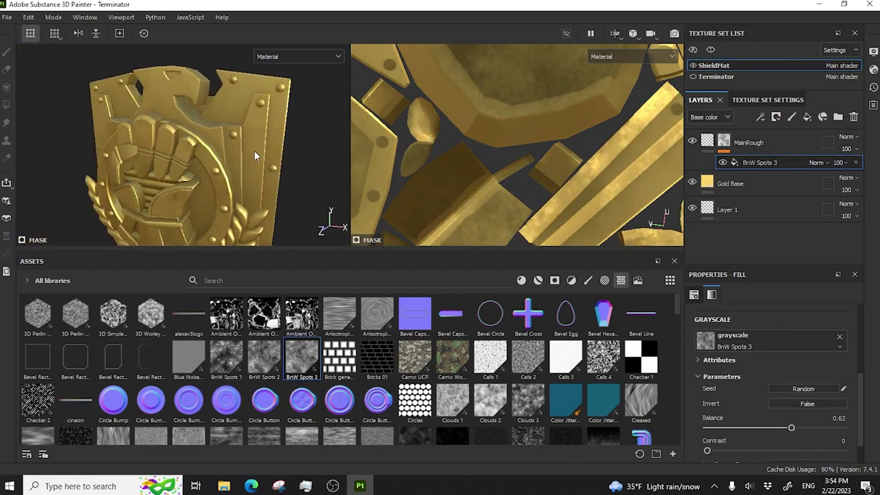
Step: Add a color-only fill layer named AmbOc above MainRough and give it a dark yellow base color
{"action": "left_click", "coordinate": [776, 142]}
{"action": "left_click", "coordinate": [806, 116]}
{"action": "double_click", "coordinate": [735, 142]}
{"action": "type", "text": "Am"}
{"action": "left_click", "coordinate": [711, 337], "text": "alt"}
{"action": "left_click", "coordinate": [727, 412]}
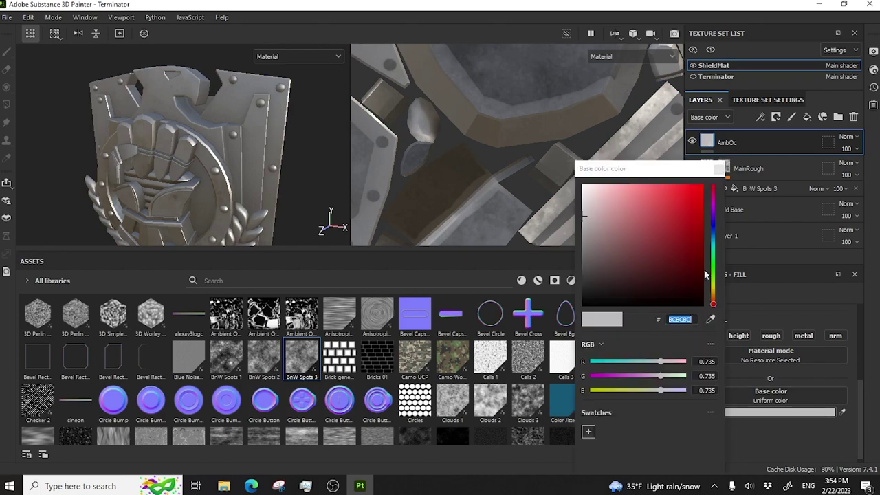
{"action": "left_click", "coordinate": [702, 248]}
{"action": "left_click", "coordinate": [719, 170]}
Step: Add a white mask to AmbOc with an Ambient Occlusion generator and set its Global Invert to True
{"action": "right_click", "coordinate": [734, 142]}
{"action": "left_click", "coordinate": [761, 6]}
{"action": "right_click", "coordinate": [730, 142]}
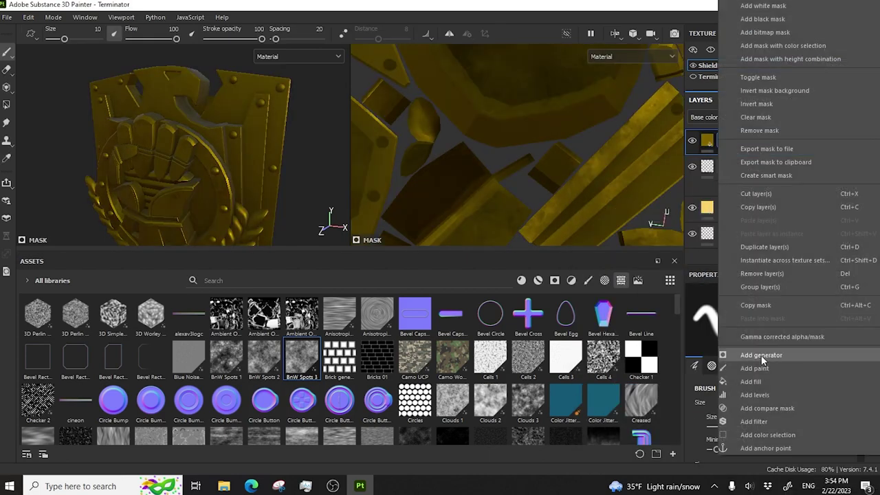
{"action": "left_click", "coordinate": [760, 355]}
{"action": "left_click", "coordinate": [775, 312]}
{"action": "left_click", "coordinate": [792, 357]}
{"action": "left_click_drag", "start_coordinate": [206, 161], "coordinate": [199, 179], "text": "alt"}
{"action": "left_click", "coordinate": [802, 360]}
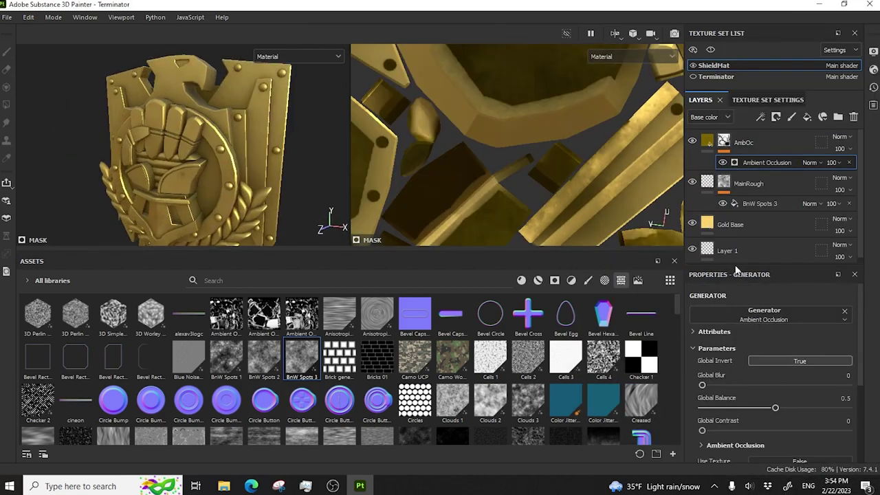
Step: Change the AmbOc layer's base color from yellow to a dark orange-brown
{"action": "left_click", "coordinate": [707, 141]}
{"action": "scroll", "coordinate": [743, 385], "scroll_direction": "down", "scroll_amount": 5}
{"action": "left_click", "coordinate": [741, 413]}
{"action": "left_click_drag", "start_coordinate": [720, 263], "coordinate": [731, 261]}
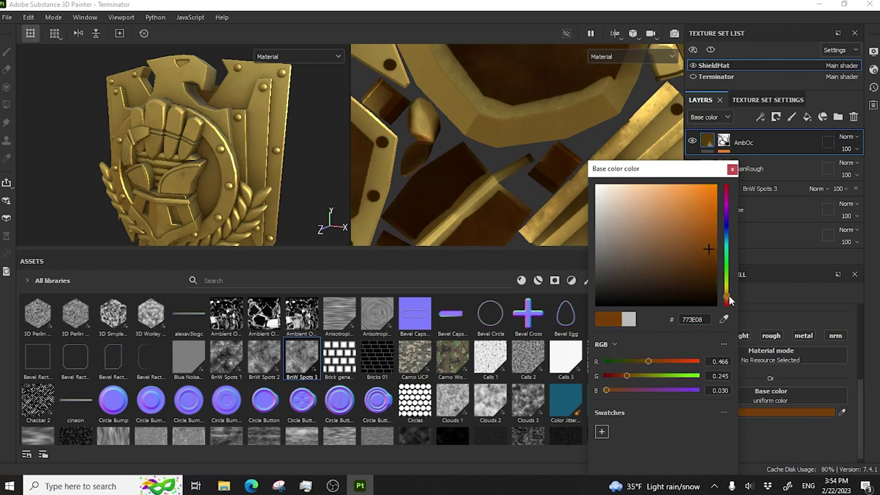
{"action": "left_click_drag", "start_coordinate": [729, 297], "coordinate": [728, 294]}
{"action": "left_click", "coordinate": [732, 169]}
Step: Lower the Global Balance of the Ambient Occlusion generator in the AmbOc mask
{"action": "left_click", "coordinate": [723, 141]}
{"action": "left_click", "coordinate": [766, 163]}
{"action": "left_click_drag", "start_coordinate": [775, 408], "coordinate": [754, 409]}
{"action": "mouse_move", "coordinate": [313, 177]}
{"action": "left_mouse_down", "text": "alt"}
{"action": "mouse_move", "coordinate": [196, 181]}
{"action": "mouse_move", "coordinate": [301, 185]}
{"action": "mouse_move", "coordinate": [302, 233]}
{"action": "mouse_move", "coordinate": [336, 356]}
{"action": "left_mouse_up", "text": "alt"}
{"action": "left_click_drag", "start_coordinate": [255, 231], "coordinate": [306, 227], "text": "alt"}
{"action": "scroll", "coordinate": [224, 149], "scroll_direction": "up", "scroll_amount": 3}
{"action": "mouse_move", "coordinate": [223, 148]}
{"action": "left_mouse_down", "text": "alt"}
{"action": "mouse_move", "coordinate": [214, 228]}
{"action": "mouse_move", "coordinate": [201, 227]}
{"action": "left_mouse_up", "text": "alt"}
Step: Add a color-only fill layer named EdgeHilite above AmbOc with a bright yellow base color
{"action": "left_click", "coordinate": [774, 143]}
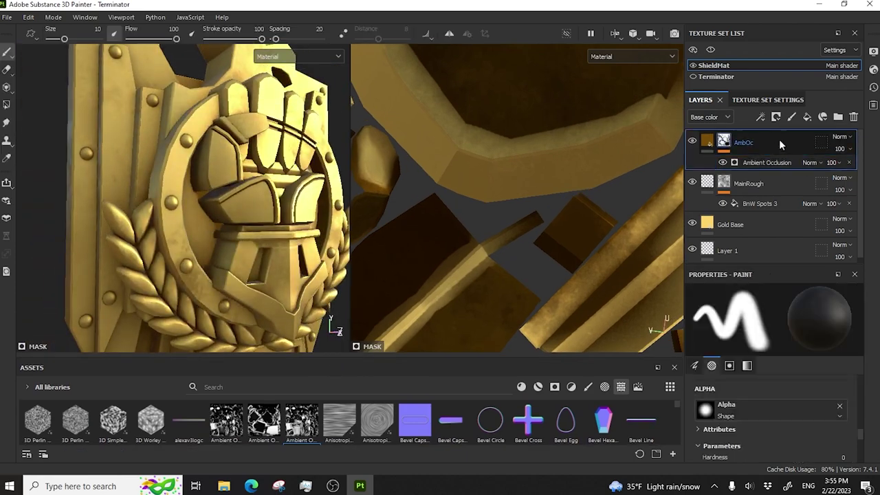
{"action": "left_click", "coordinate": [807, 122]}
{"action": "type", "text": "EdgeHilite"}
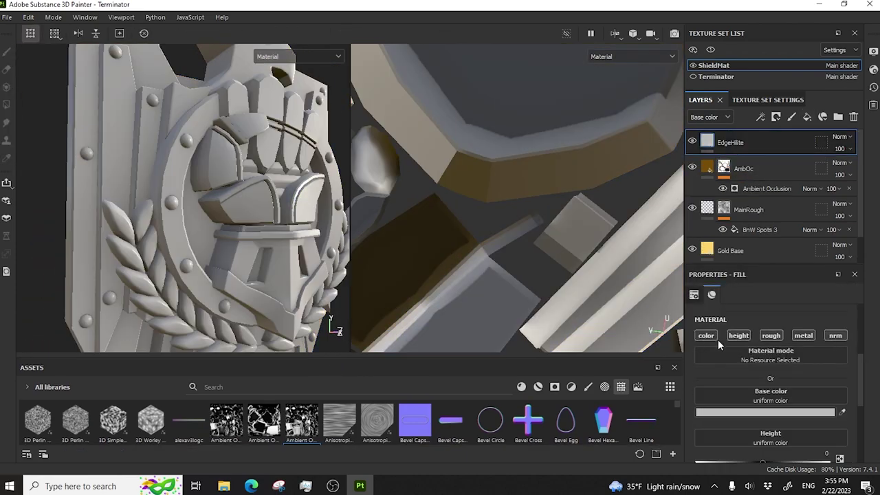
{"action": "left_click", "coordinate": [736, 413]}
{"action": "left_click", "coordinate": [733, 283]}
{"action": "left_click", "coordinate": [723, 186]}
{"action": "left_click", "coordinate": [739, 169]}
Step: Give EdgeHilite a black mask with a Curvature generator and set its Global Balance to 0.1
{"action": "right_click", "coordinate": [736, 142]}
{"action": "left_click", "coordinate": [762, 19]}
{"action": "right_click", "coordinate": [724, 141]}
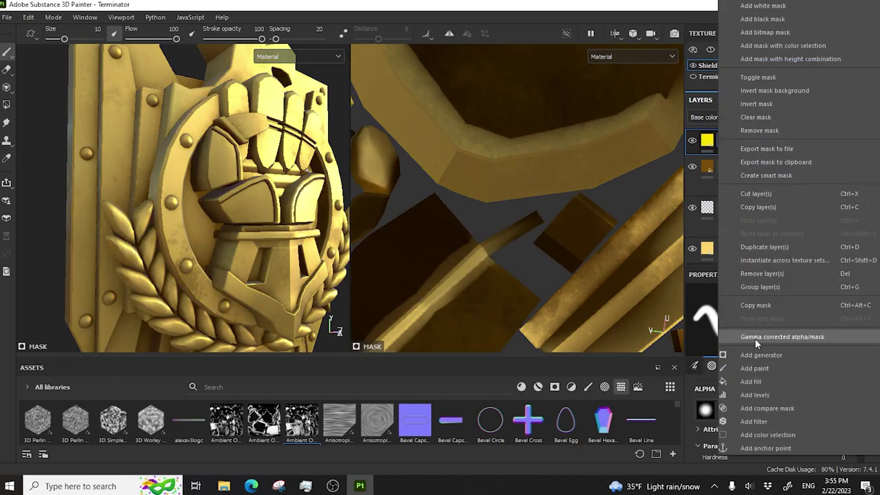
{"action": "left_click", "coordinate": [777, 355]}
{"action": "left_click", "coordinate": [852, 361]}
{"action": "left_click_drag", "start_coordinate": [777, 408], "coordinate": [707, 408]}
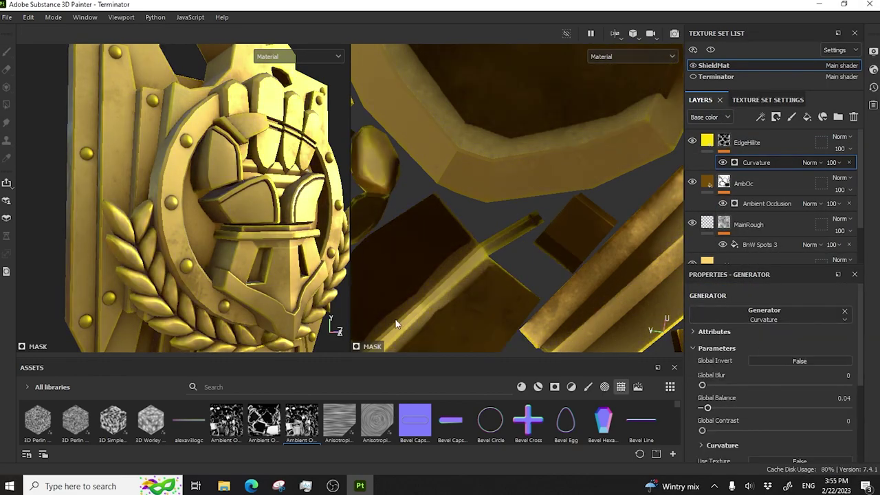
{"action": "scroll", "coordinate": [226, 206], "scroll_direction": "down", "scroll_amount": 5}
{"action": "left_click_drag", "start_coordinate": [234, 206], "coordinate": [172, 206], "text": "alt"}
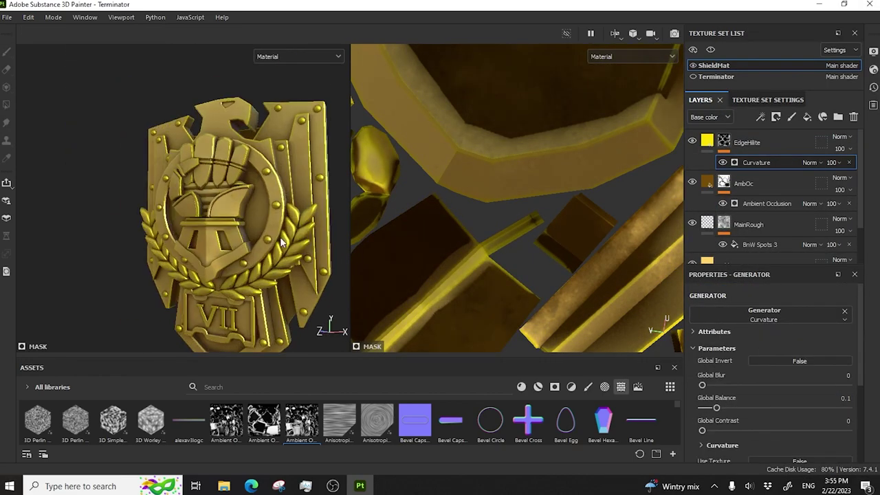
Step: Soften the EdgeHilite mask with a Blur filter and change the layer's base color to pale yellow
{"action": "right_click", "coordinate": [749, 142]}
{"action": "left_click", "coordinate": [754, 455]}
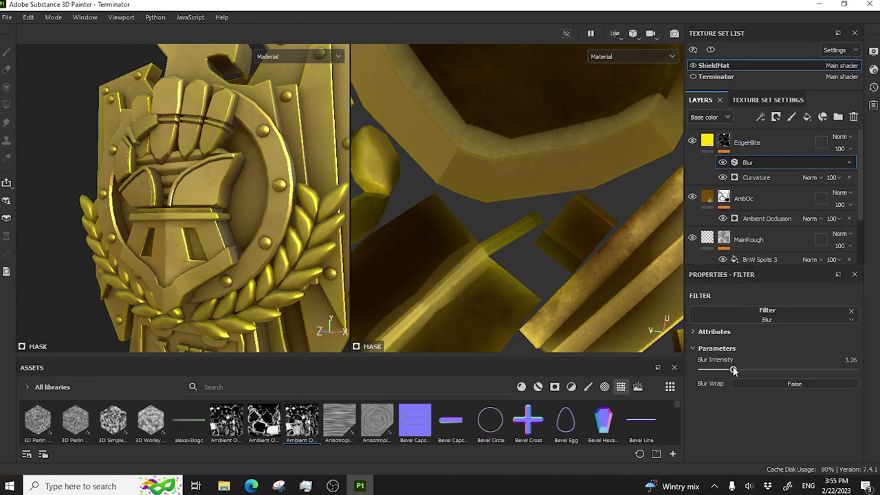
{"action": "left_click", "coordinate": [706, 140]}
{"action": "scroll", "coordinate": [227, 207], "scroll_direction": "down", "scroll_amount": 5}
{"action": "left_click_drag", "start_coordinate": [192, 210], "coordinate": [238, 256], "text": "alt"}
{"action": "scroll", "coordinate": [179, 220], "scroll_direction": "up", "scroll_amount": 2}
{"action": "left_click", "coordinate": [724, 140]}
{"action": "left_click", "coordinate": [756, 178]}
{"action": "left_click", "coordinate": [692, 141]}
{"action": "left_click", "coordinate": [692, 141]}
Step: Try adding a fill layer named EdgeWear above EdgeHilite with its height and roughness channels turned off
{"action": "left_click", "coordinate": [756, 142]}
{"action": "left_click", "coordinate": [807, 117]}
{"action": "double_click", "coordinate": [739, 142]}
{"action": "type", "text": "EdgeW"}
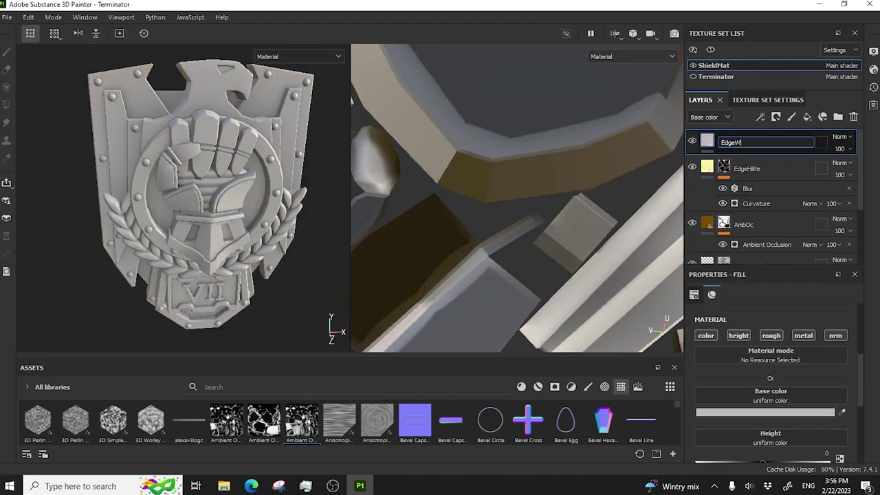
{"action": "type", "text": "ear"}
{"action": "key", "text": "Return"}
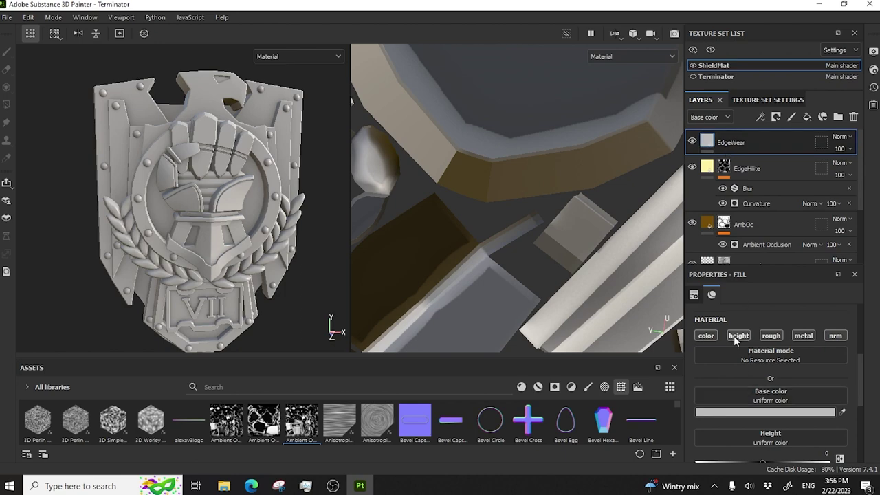
{"action": "left_click", "coordinate": [738, 335]}
{"action": "left_click", "coordinate": [770, 336]}
{"action": "left_click", "coordinate": [765, 412]}
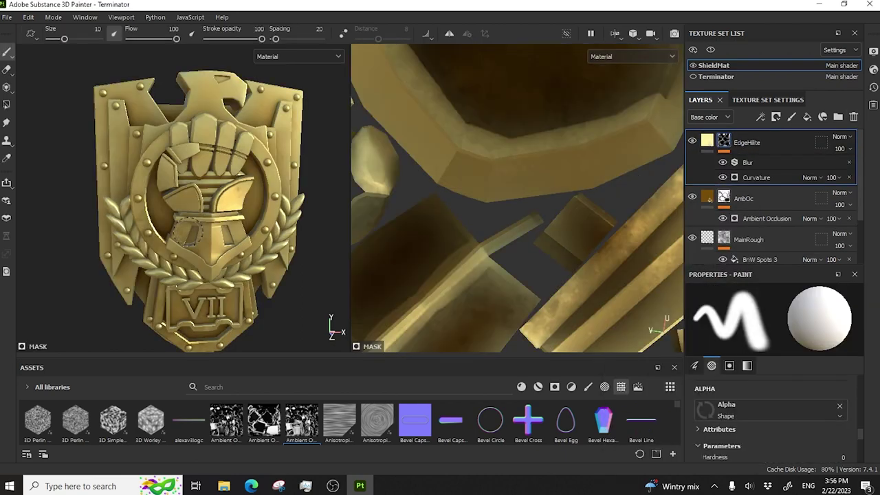
{"action": "left_click_drag", "start_coordinate": [207, 206], "coordinate": [261, 200], "text": "alt"}
{"action": "left_click_drag", "start_coordinate": [208, 255], "coordinate": [247, 254], "text": "alt"}
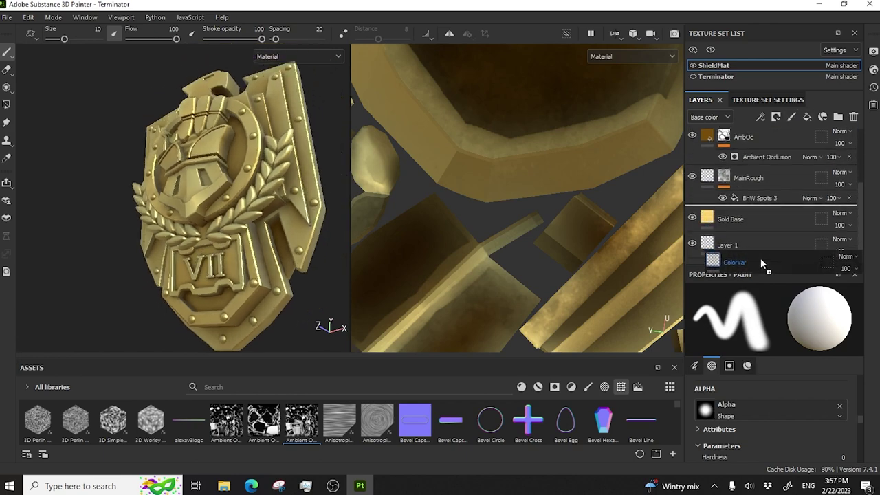
{"action": "left_click_drag", "start_coordinate": [760, 263], "coordinate": [756, 217]}
{"action": "left_click", "coordinate": [7, 105]}
{"action": "left_click", "coordinate": [719, 312]}
{"action": "left_click", "coordinate": [870, 192]}
{"action": "left_click", "coordinate": [853, 118]}
Step: Add a color-only fill layer named Black above Gold Base with base color 000000
{"action": "left_click", "coordinate": [807, 117]}
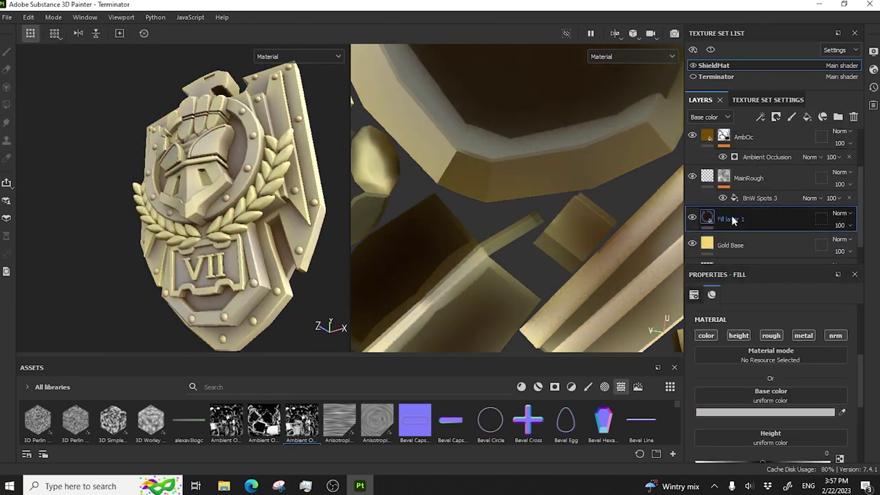
{"action": "left_click", "coordinate": [754, 413]}
{"action": "type", "text": "000000"}
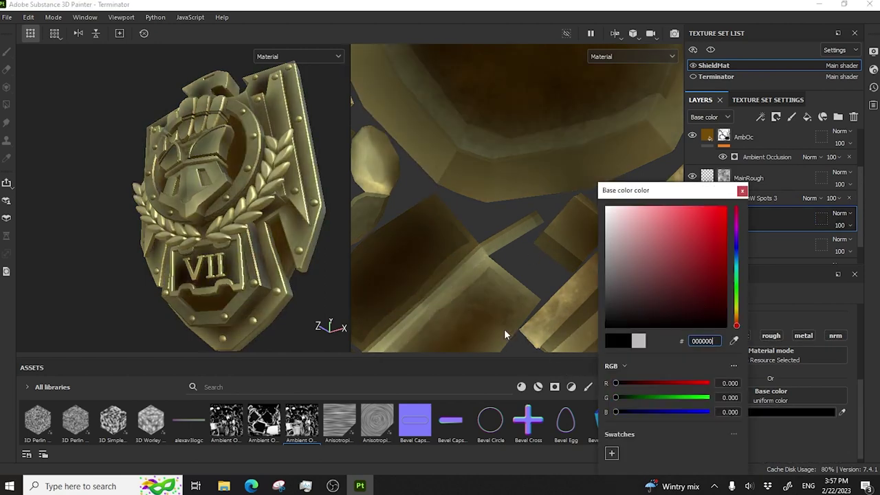
{"action": "left_click_drag", "start_coordinate": [148, 159], "coordinate": [200, 150], "text": "alt+shift"}
{"action": "middle_click_drag", "start_coordinate": [200, 150], "coordinate": [225, 185], "text": "alt"}
{"action": "left_click", "coordinate": [742, 192]}
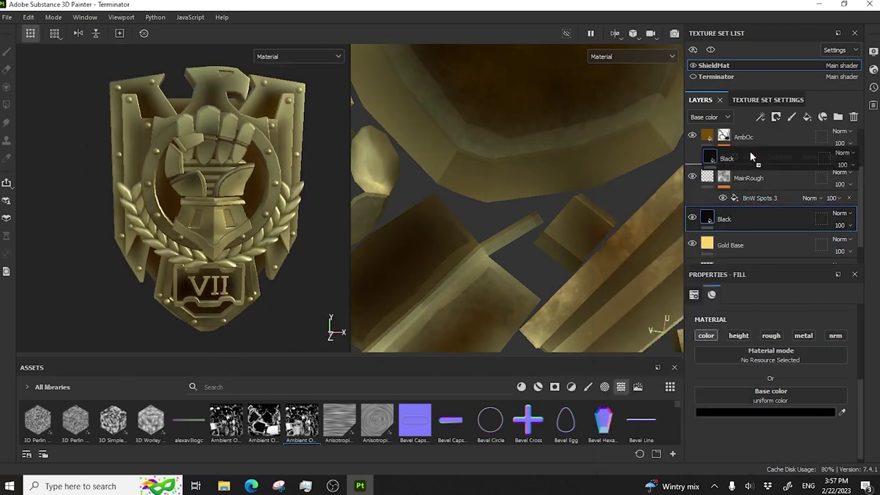
Step: Move the Black layer above EdgeHilite to the top of the stack and give it a black mask
{"action": "left_click_drag", "start_coordinate": [748, 136], "coordinate": [742, 143]}
{"action": "right_click", "coordinate": [742, 143]}
{"action": "left_click", "coordinate": [763, 18]}
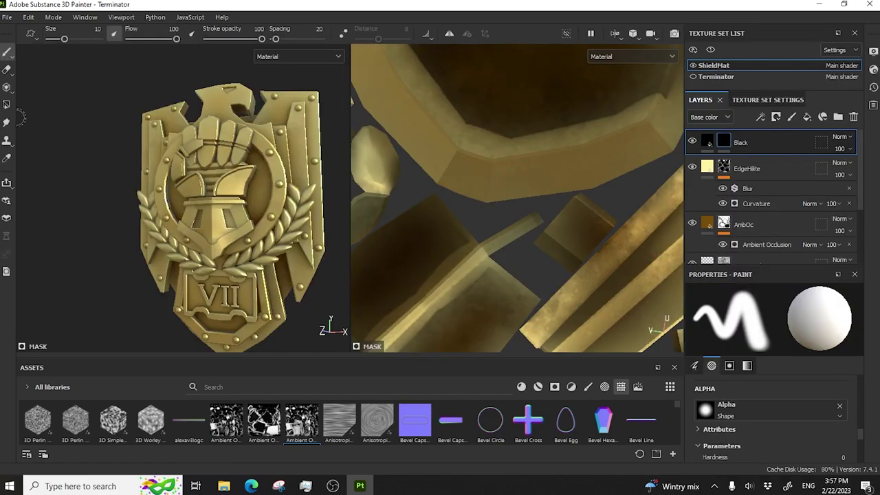
Step: Reveal the Black layer on the gauntlet's hand and thumb armor panels using Polygon Fill on its mask
{"action": "left_click", "coordinate": [6, 106]}
{"action": "scroll", "coordinate": [233, 179], "scroll_direction": "up", "scroll_amount": 5}
{"action": "left_click", "coordinate": [275, 189]}
{"action": "left_click_drag", "start_coordinate": [307, 220], "coordinate": [213, 214], "text": "alt"}
{"action": "left_click", "coordinate": [203, 215]}
{"action": "scroll", "coordinate": [193, 200], "scroll_direction": "up", "scroll_amount": 4}
{"action": "left_click", "coordinate": [170, 141]}
{"action": "mouse_move", "coordinate": [89, 180]}
{"action": "left_mouse_down", "text": "alt"}
{"action": "mouse_move", "coordinate": [142, 171]}
{"action": "mouse_move", "coordinate": [159, 146]}
{"action": "mouse_move", "coordinate": [132, 151]}
{"action": "left_mouse_up", "text": "alt"}
{"action": "left_click", "coordinate": [158, 147]}
{"action": "left_click", "coordinate": [5, 52]}
{"action": "scroll", "coordinate": [199, 230], "scroll_direction": "down", "scroll_amount": 4}
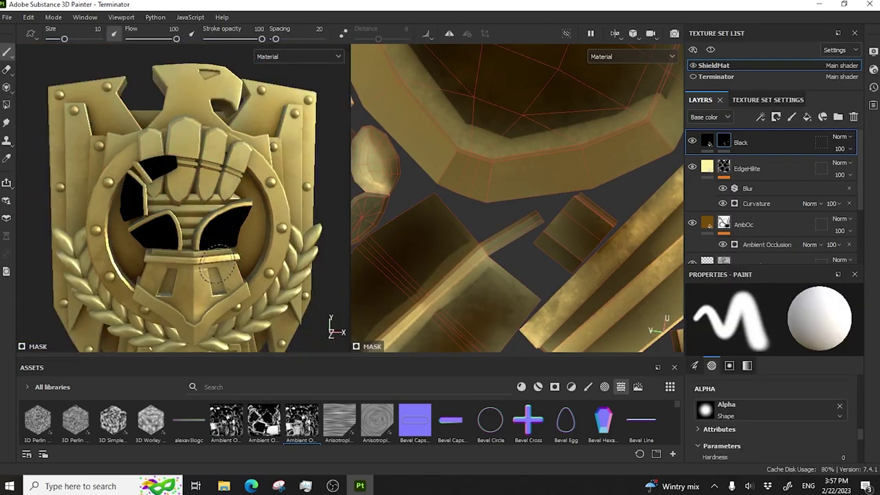
{"action": "left_click_drag", "start_coordinate": [199, 229], "coordinate": [155, 206], "text": "alt"}
Step: Lighten the Black layer's base color to dark grey 3F3F3F
{"action": "left_click", "coordinate": [708, 142]}
{"action": "left_click", "coordinate": [769, 412]}
{"action": "left_click_drag", "start_coordinate": [625, 310], "coordinate": [604, 303]}
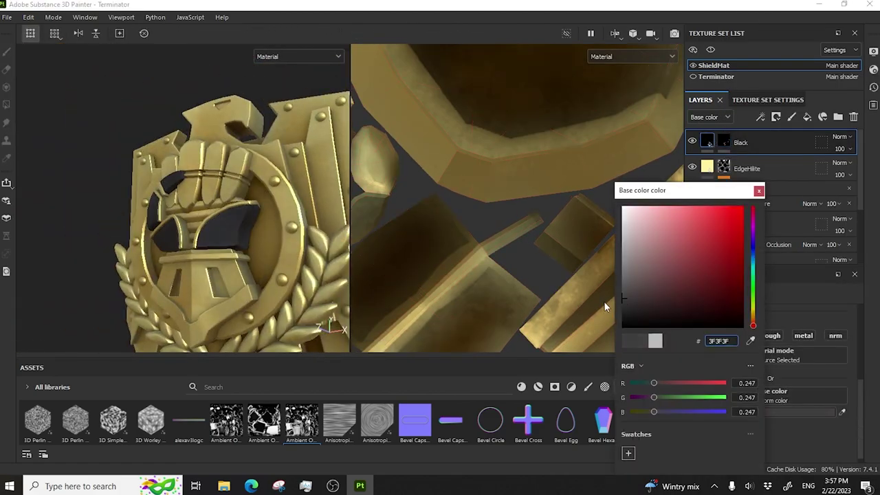
Step: Rename EdgeHilite to EdgeHiliteGold and reorder the layers so AmbOc sits above Black and EdgeHiliteGold
{"action": "double_click", "coordinate": [756, 170]}
{"action": "type", "text": "Gold"}
{"action": "key", "text": "Return"}
{"action": "left_click_drag", "start_coordinate": [735, 140], "coordinate": [749, 250]}
{"action": "left_click_drag", "start_coordinate": [760, 145], "coordinate": [757, 220]}
Step: Extend the Black mask over the gauntlet's fingers and remaining hand pieces with Polygon Fill in mesh mode
{"action": "scroll", "coordinate": [220, 240], "scroll_direction": "down", "scroll_amount": 4}
{"action": "mouse_move", "coordinate": [220, 241]}
{"action": "left_mouse_down", "text": "alt"}
{"action": "mouse_move", "coordinate": [250, 255]}
{"action": "mouse_move", "coordinate": [219, 279]}
{"action": "mouse_move", "coordinate": [212, 249]}
{"action": "left_mouse_up", "text": "alt"}
{"action": "scroll", "coordinate": [217, 281], "scroll_direction": "up", "scroll_amount": 5}
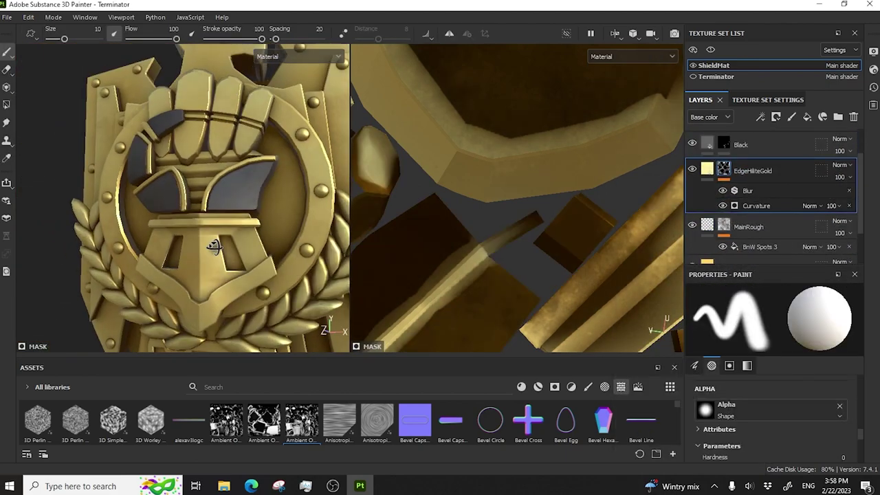
{"action": "middle_click_drag", "start_coordinate": [213, 249], "coordinate": [230, 309], "text": "alt"}
{"action": "scroll", "coordinate": [231, 309], "scroll_direction": "up", "scroll_amount": 2}
{"action": "left_click", "coordinate": [6, 104]}
{"action": "scroll", "coordinate": [208, 275], "scroll_direction": "up", "scroll_amount": 5}
{"action": "left_click", "coordinate": [206, 180]}
{"action": "left_click_drag", "start_coordinate": [241, 155], "coordinate": [187, 237], "text": "alt"}
{"action": "left_click", "coordinate": [66, 33]}
{"action": "left_click", "coordinate": [254, 175]}
{"action": "left_click_drag", "start_coordinate": [230, 180], "coordinate": [254, 196], "text": "alt"}
{"action": "left_click", "coordinate": [197, 288]}
{"action": "scroll", "coordinate": [227, 213], "scroll_direction": "up", "scroll_amount": 3}
{"action": "scroll", "coordinate": [226, 214], "scroll_direction": "down", "scroll_amount": 2}
Step: Remove the gauntlet's trim bands from the Black mask using Polygon Fill in UV chunk mode with color 0
{"action": "left_click", "coordinate": [84, 33]}
{"action": "key", "text": "x"}
{"action": "scroll", "coordinate": [187, 209], "scroll_direction": "up", "scroll_amount": 5}
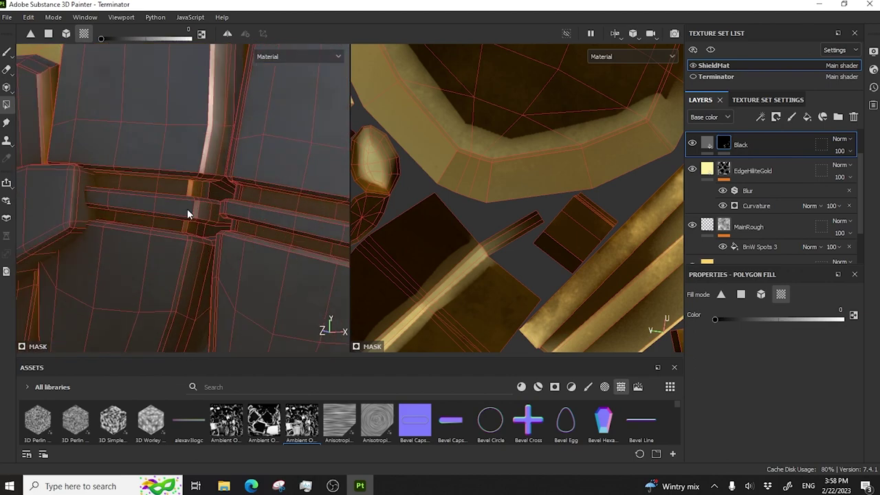
{"action": "left_click", "coordinate": [142, 204]}
{"action": "scroll", "coordinate": [187, 199], "scroll_direction": "down", "scroll_amount": 5}
{"action": "left_click", "coordinate": [220, 183]}
{"action": "left_click", "coordinate": [268, 198]}
{"action": "left_click", "coordinate": [7, 53]}
{"action": "scroll", "coordinate": [168, 176], "scroll_direction": "down", "scroll_amount": 5}
{"action": "left_click_drag", "start_coordinate": [147, 176], "coordinate": [178, 174], "text": "alt"}
Step: Add the gauntlet's cuff panels to the Black mask with Polygon Fill, keeping the cuff's trim gold
{"action": "left_click", "coordinate": [7, 104]}
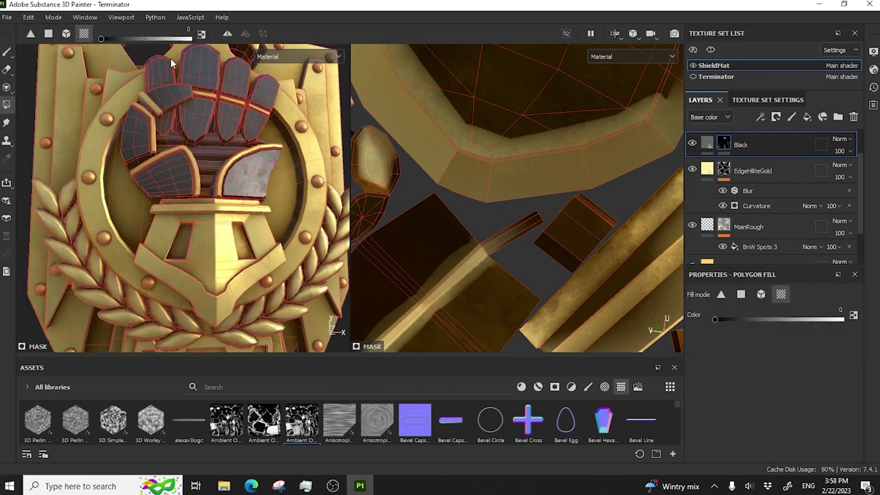
{"action": "scroll", "coordinate": [187, 200], "scroll_direction": "up", "scroll_amount": 3}
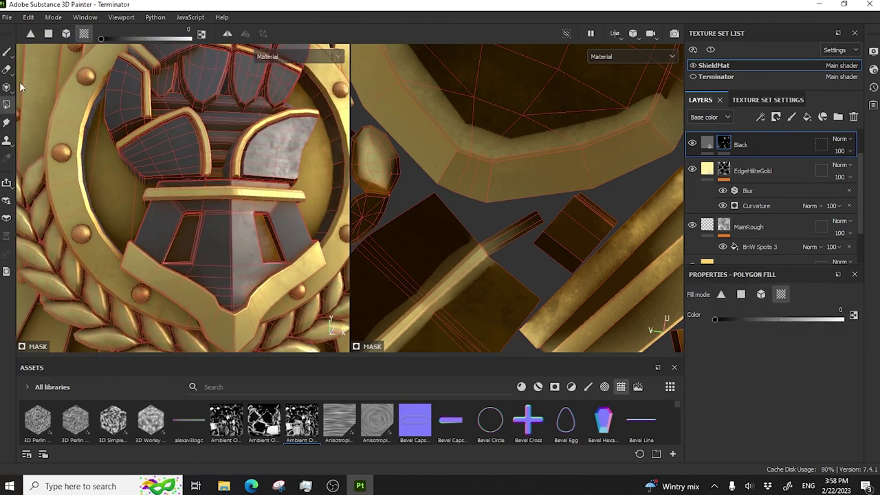
{"action": "left_click", "coordinate": [7, 53]}
{"action": "scroll", "coordinate": [206, 199], "scroll_direction": "down", "scroll_amount": 7}
{"action": "mouse_move", "coordinate": [240, 237]}
{"action": "left_mouse_down", "text": "alt"}
{"action": "mouse_move", "coordinate": [268, 249]}
{"action": "mouse_move", "coordinate": [135, 299]}
{"action": "mouse_move", "coordinate": [219, 297]}
{"action": "left_mouse_up", "text": "alt"}
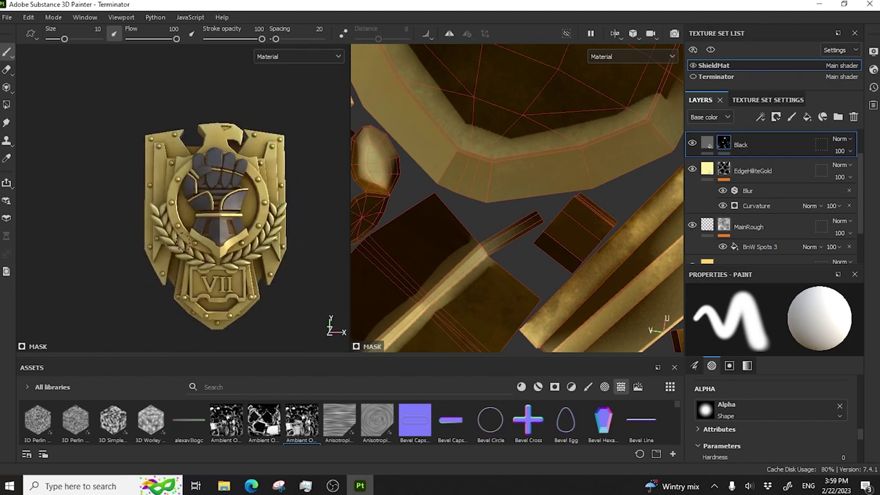
Step: Try filling the VII numerals in the Black mask with Polygon Fill
{"action": "key", "text": "4"}
{"action": "scroll", "coordinate": [206, 304], "scroll_direction": "up", "scroll_amount": 7}
{"action": "left_click", "coordinate": [290, 244]}
{"action": "left_click", "coordinate": [318, 253]}
{"action": "left_click", "coordinate": [7, 53]}
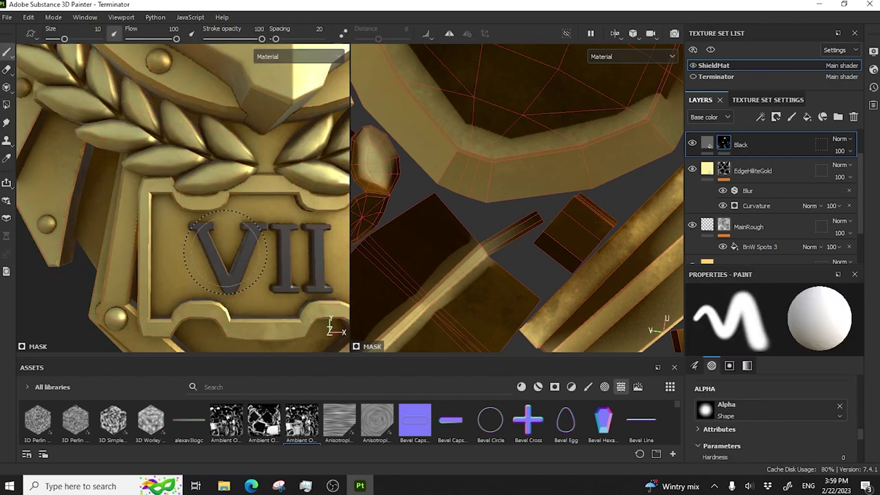
{"action": "scroll", "coordinate": [220, 241], "scroll_direction": "down", "scroll_amount": 6}
{"action": "left_click_drag", "start_coordinate": [230, 242], "coordinate": [212, 237], "text": "alt"}
{"action": "scroll", "coordinate": [220, 240], "scroll_direction": "up", "scroll_amount": 4}
{"action": "key", "text": "ctrl+z"}
{"action": "key", "text": "ctrl+z"}
{"action": "key", "text": "ctrl+z"}
Step: Fill the recessed background of the VII plaque in the Black mask, leaving the numerals and frame gold
{"action": "left_click", "coordinate": [6, 105]}
{"action": "key", "text": "1"}
{"action": "scroll", "coordinate": [179, 193], "scroll_direction": "down", "scroll_amount": 5}
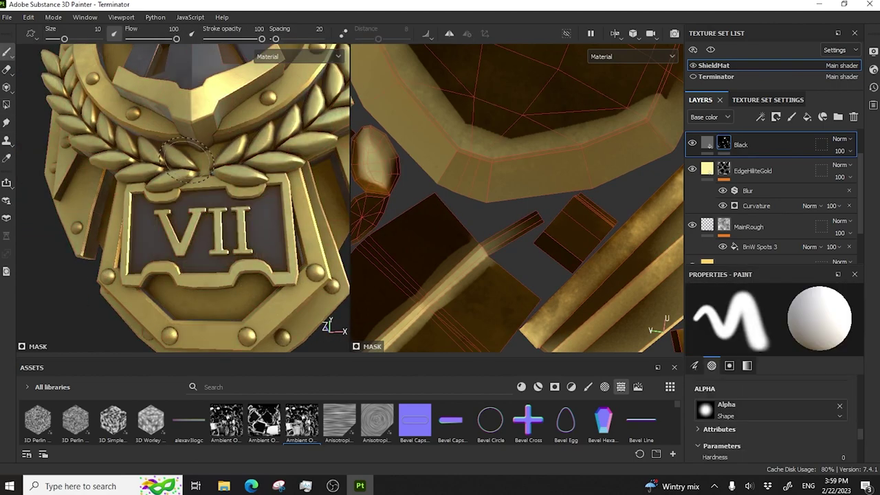
{"action": "left_click_drag", "start_coordinate": [151, 183], "coordinate": [270, 181], "text": "alt"}
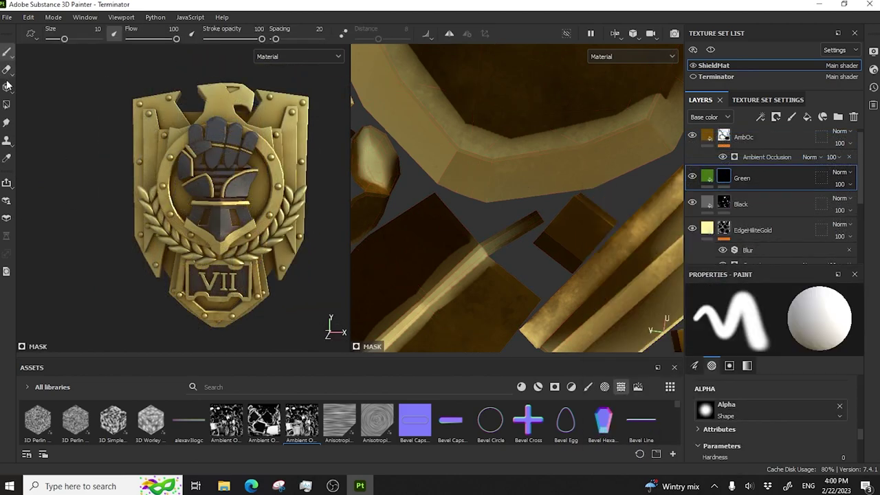
Step: Fill the laurel leaves on both sides of the shield emblem in the Green mask with mesh-mode Polygon Fill
{"action": "key", "text": "4"}
{"action": "scroll", "coordinate": [204, 252], "scroll_direction": "up", "scroll_amount": 5}
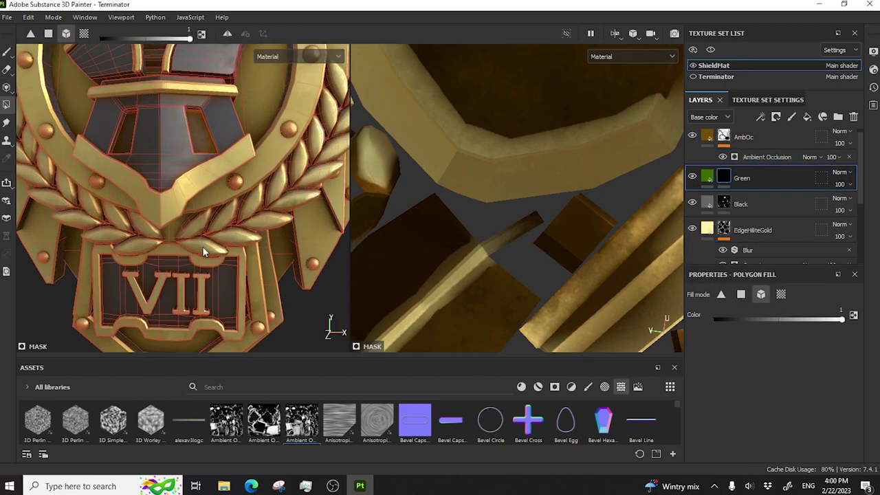
{"action": "left_click", "coordinate": [319, 138]}
{"action": "middle_click_drag", "start_coordinate": [330, 138], "coordinate": [265, 213], "text": "alt"}
{"action": "left_click", "coordinate": [273, 196]}
{"action": "key", "text": "ctrl+z"}
{"action": "left_click", "coordinate": [270, 186]}
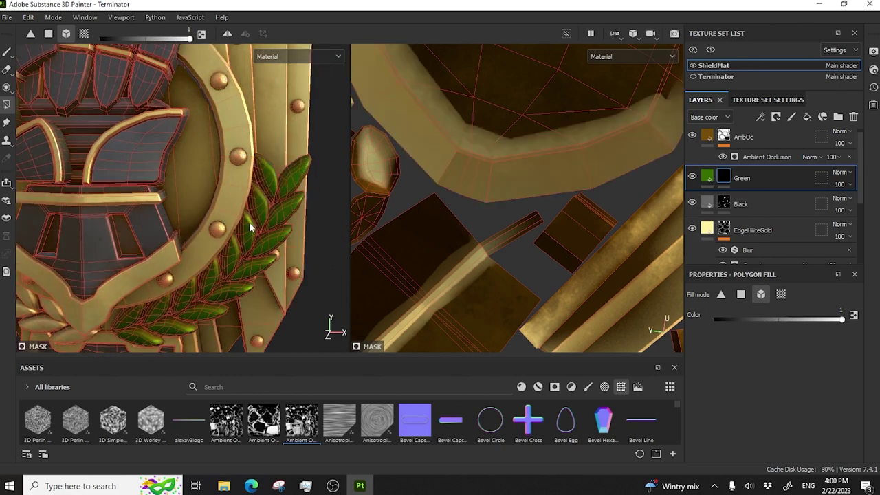
{"action": "middle_click_drag", "start_coordinate": [83, 303], "coordinate": [225, 256], "text": "alt"}
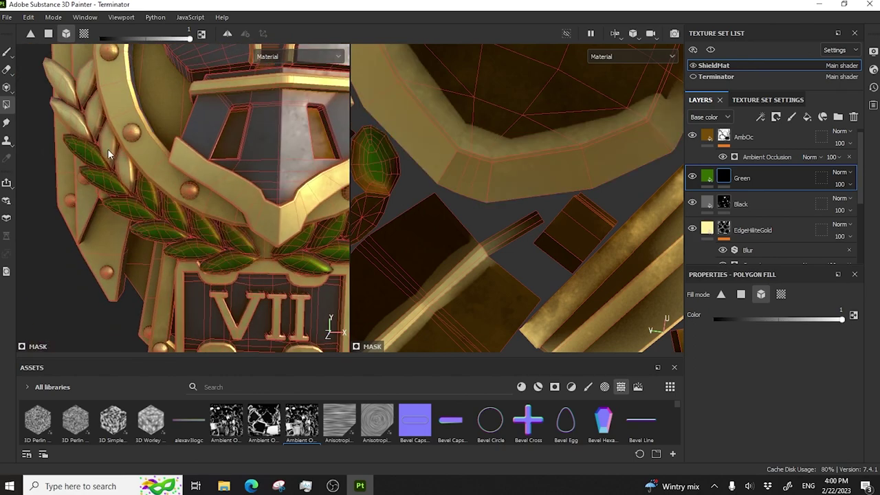
{"action": "key", "text": "1"}
{"action": "key", "text": "f"}
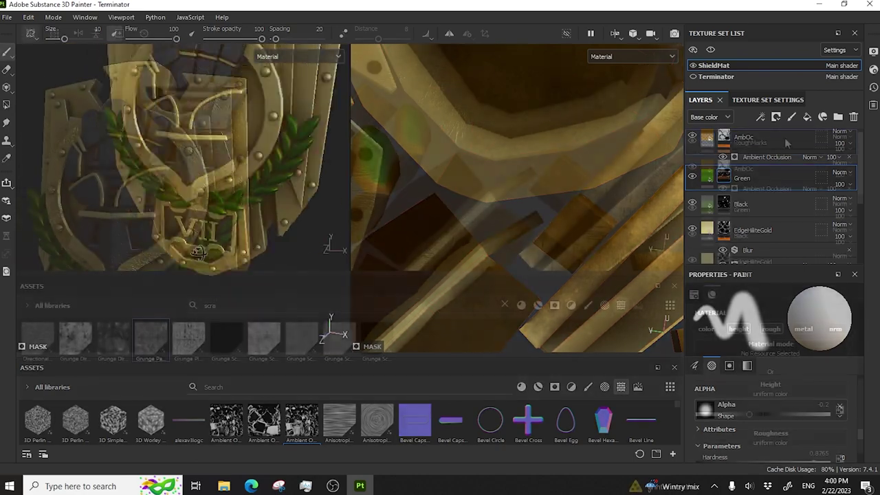
Step: Set the Balance of the Grunge Paint Scratched fill in the RoughMarks mask to 0.33
{"action": "scroll", "coordinate": [778, 343], "scroll_direction": "down", "scroll_amount": 1}
{"action": "left_click_drag", "start_coordinate": [706, 394], "coordinate": [771, 396]}
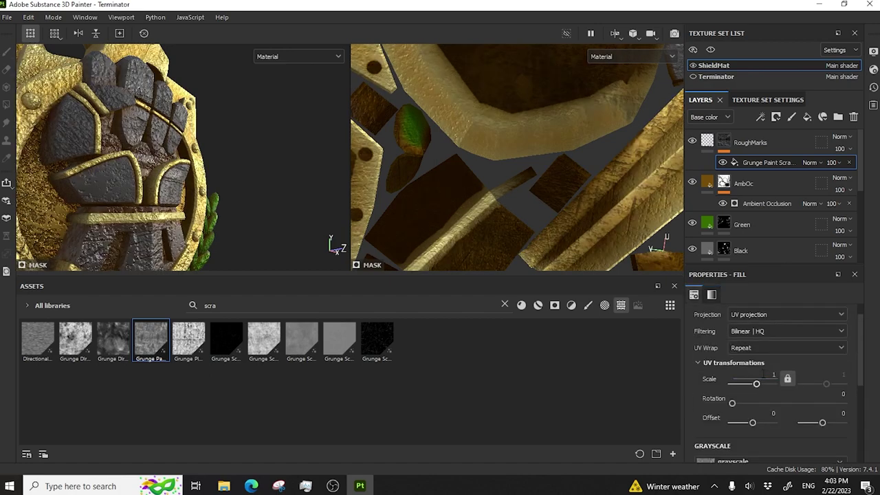
{"action": "scroll", "coordinate": [773, 324], "scroll_direction": "down", "scroll_amount": 1}
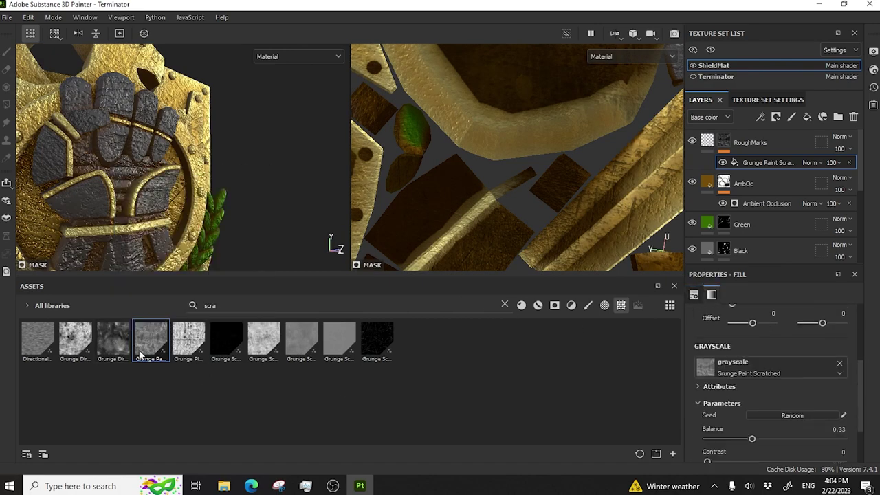
Step: Replace the RoughMarks mask's grunge with the darker "Grunge Dir…" texture and set the layer's height to -0.1
{"action": "left_click", "coordinate": [113, 340]}
{"action": "left_click", "coordinate": [820, 437]}
{"action": "type", "text": "-0.1"}
{"action": "key", "text": "Return"}
{"action": "left_click_drag", "start_coordinate": [231, 165], "coordinate": [243, 189], "text": "alt"}
{"action": "scroll", "coordinate": [302, 197], "scroll_direction": "down", "scroll_amount": 3}
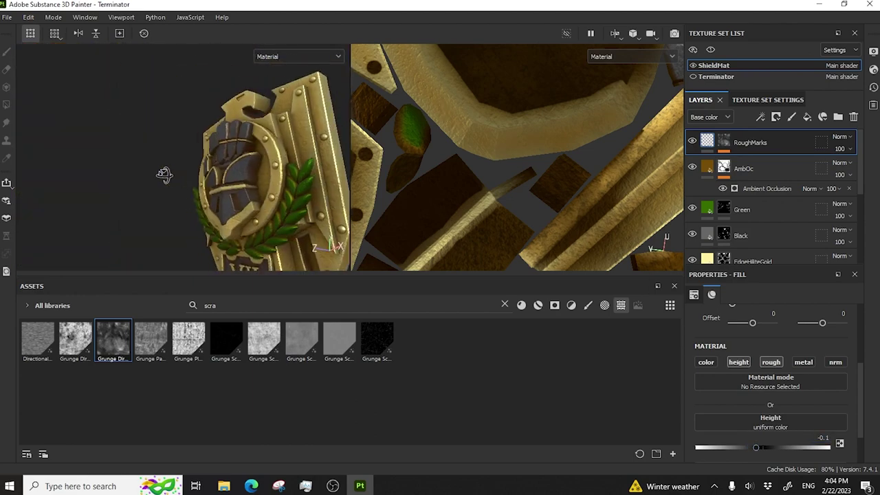
{"action": "left_click_drag", "start_coordinate": [177, 158], "coordinate": [242, 112], "text": "alt"}
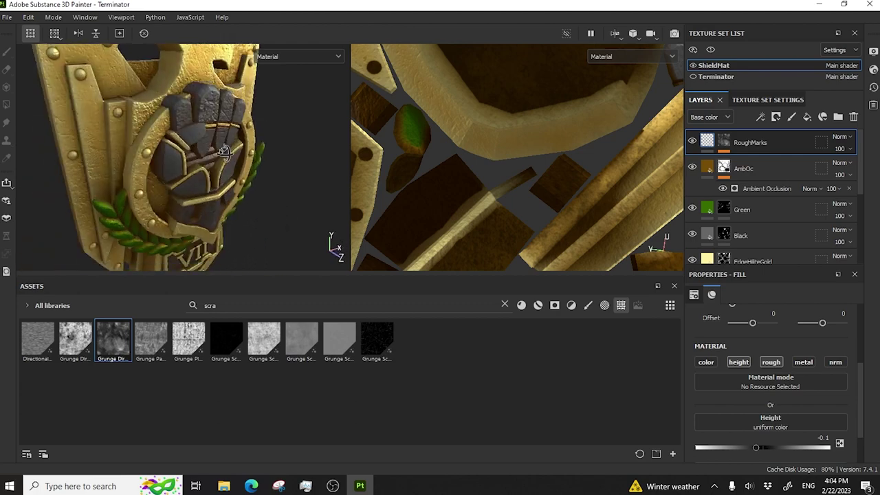
{"action": "left_click_drag", "start_coordinate": [223, 151], "coordinate": [230, 194], "text": "alt"}
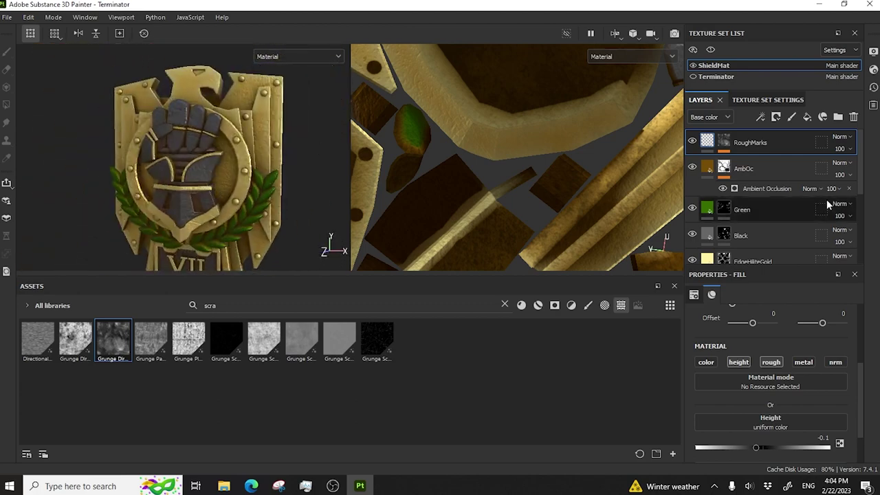
{"action": "scroll", "coordinate": [770, 180], "scroll_direction": "down", "scroll_amount": 1}
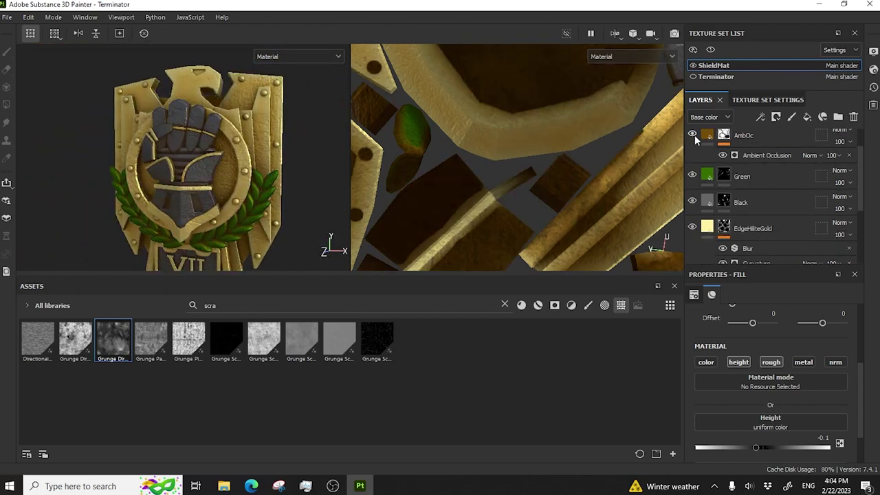
Step: Compare the shield with the MainRough layer hidden and shown, and inspect the surface from several angles
{"action": "left_click", "coordinate": [693, 210]}
{"action": "left_click", "coordinate": [692, 210]}
{"action": "left_click_drag", "start_coordinate": [163, 180], "coordinate": [229, 188], "text": "alt"}
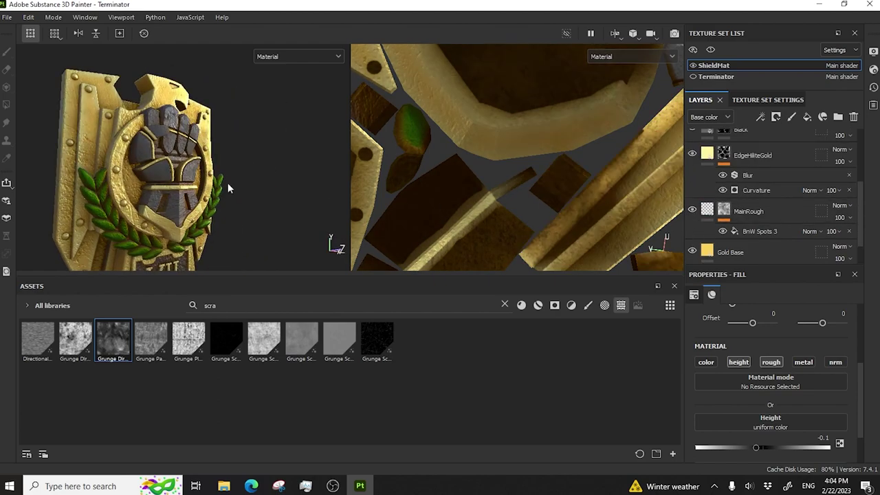
{"action": "scroll", "coordinate": [515, 167], "scroll_direction": "down", "scroll_amount": 5}
{"action": "left_click_drag", "start_coordinate": [514, 167], "coordinate": [534, 218], "text": "alt"}
{"action": "middle_click_drag", "start_coordinate": [534, 218], "coordinate": [605, 218], "text": "alt"}
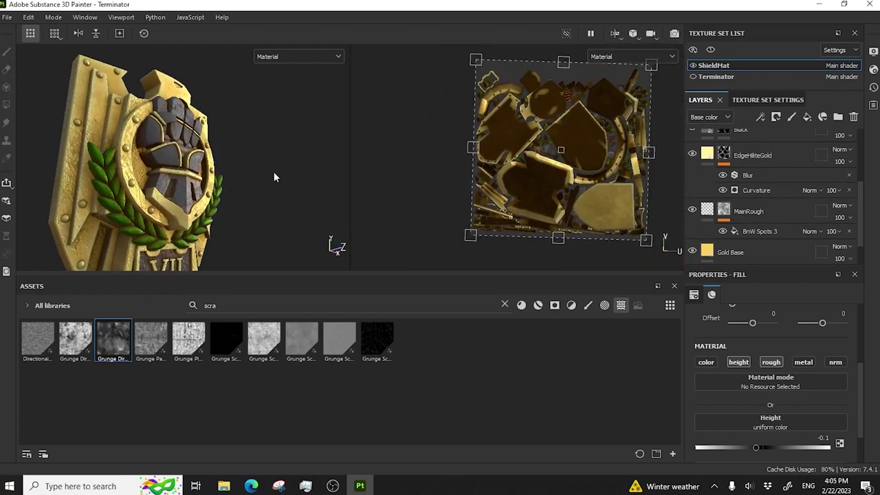
{"action": "left_click_drag", "start_coordinate": [275, 177], "coordinate": [217, 153], "text": "alt"}
{"action": "scroll", "coordinate": [206, 144], "scroll_direction": "up", "scroll_amount": 3}
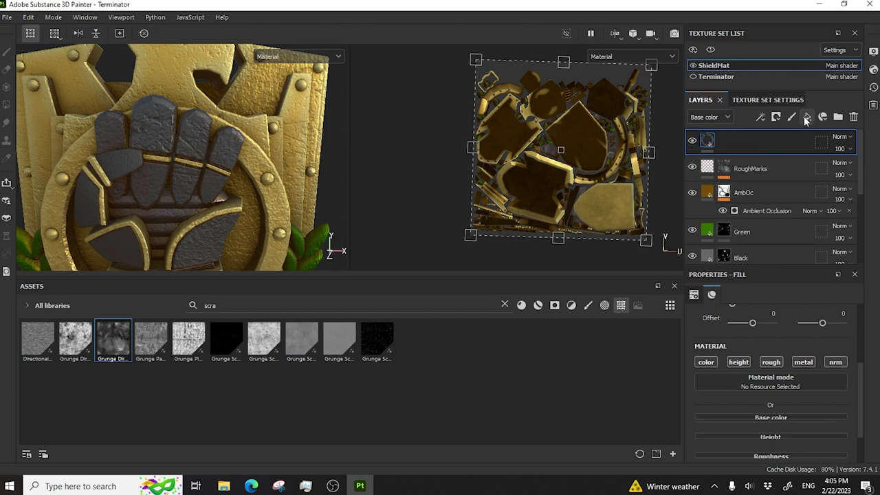
Step: Add a color-only fill layer named EdgeWear with an orange-brown base color and give it a white mask
{"action": "left_click", "coordinate": [807, 117]}
{"action": "left_click", "coordinate": [706, 366], "text": "alt"}
{"action": "left_click", "coordinate": [741, 438]}
{"action": "left_click", "coordinate": [746, 314]}
{"action": "left_click_drag", "start_coordinate": [726, 255], "coordinate": [705, 250]}
{"action": "left_click", "coordinate": [752, 191]}
{"action": "right_click", "coordinate": [739, 141]}
{"action": "left_click", "coordinate": [756, 24]}
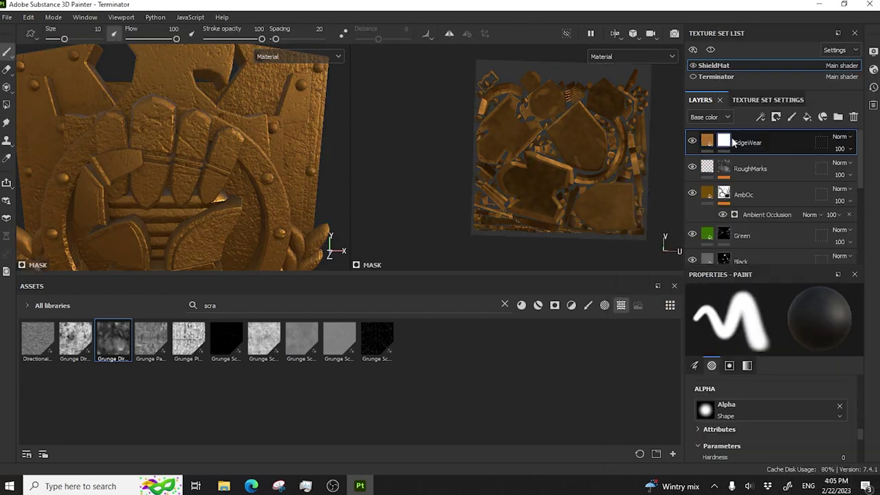
Step: Add a generator to the EdgeWear mask and choose Metal Edge Wear for it
{"action": "right_click", "coordinate": [748, 139]}
{"action": "left_click", "coordinate": [760, 220]}
{"action": "left_click", "coordinate": [767, 320]}
{"action": "left_click", "coordinate": [827, 416]}
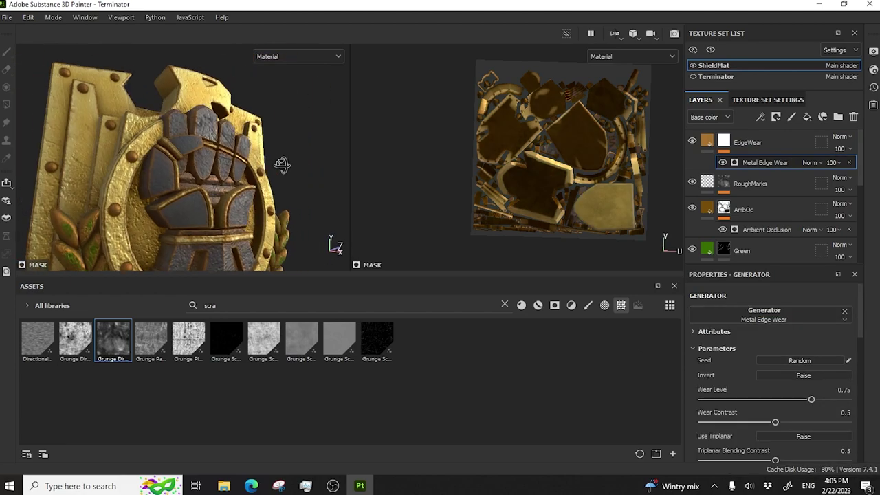
Step: Add a Paint effect above the generator in the EdgeWear mask and use mesh-mode Polygon Fill with color 0 around the VII plaque
{"action": "right_click", "coordinate": [723, 143]}
{"action": "left_click", "coordinate": [779, 406]}
{"action": "left_click", "coordinate": [6, 104]}
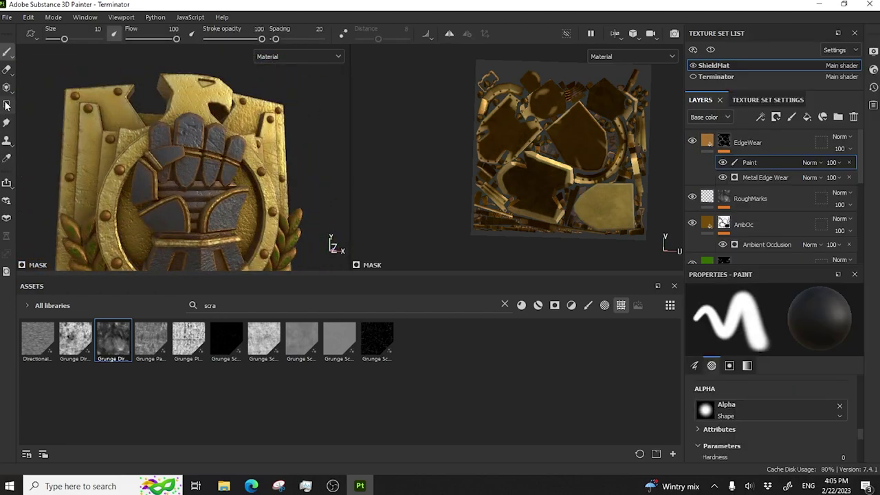
{"action": "left_click_drag", "start_coordinate": [102, 146], "coordinate": [220, 132], "text": "alt"}
{"action": "middle_click_drag", "start_coordinate": [220, 131], "coordinate": [275, 51], "text": "alt"}
{"action": "scroll", "coordinate": [287, 203], "scroll_direction": "up", "scroll_amount": 3}
{"action": "scroll", "coordinate": [269, 183], "scroll_direction": "up", "scroll_amount": 3}
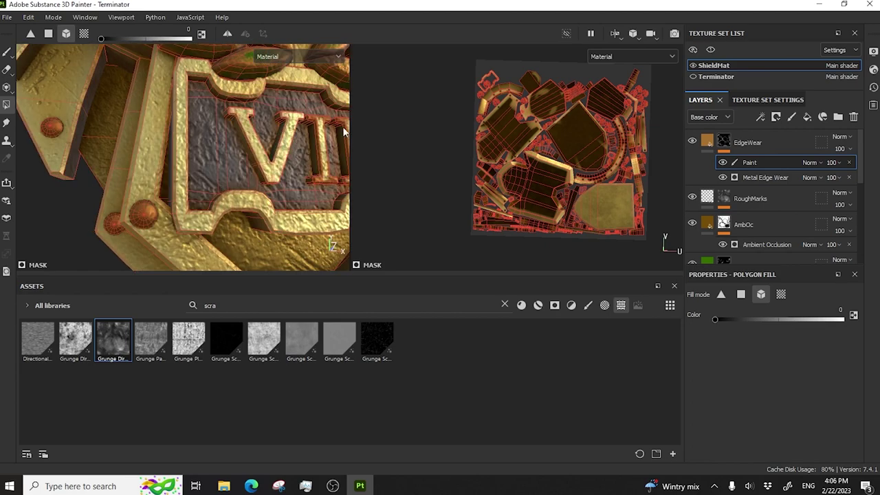
{"action": "scroll", "coordinate": [337, 137], "scroll_direction": "down", "scroll_amount": 3}
{"action": "left_click_drag", "start_coordinate": [309, 151], "coordinate": [213, 157], "text": "alt"}
{"action": "key", "text": "1"}
{"action": "scroll", "coordinate": [206, 155], "scroll_direction": "down", "scroll_amount": 2}
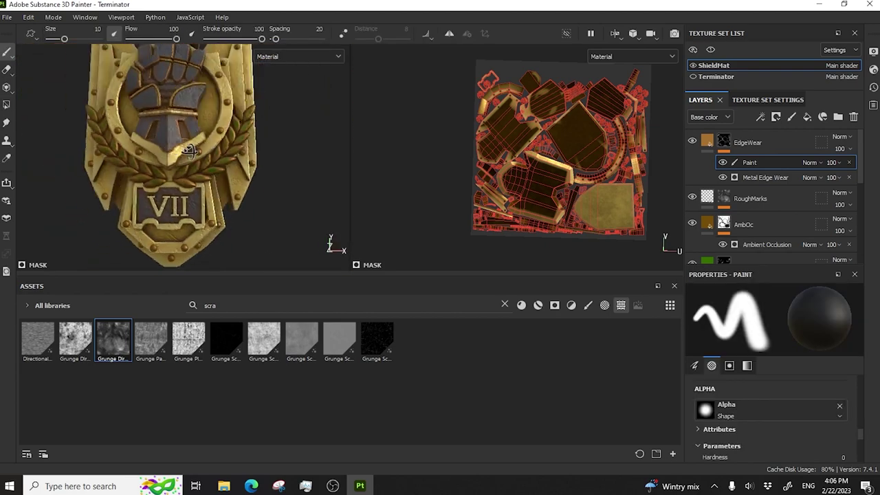
Step: Set the Metal Edge Wear generator's Wear Level to 0.6 and show the Terminator texture set alongside the shield
{"action": "left_click", "coordinate": [765, 177]}
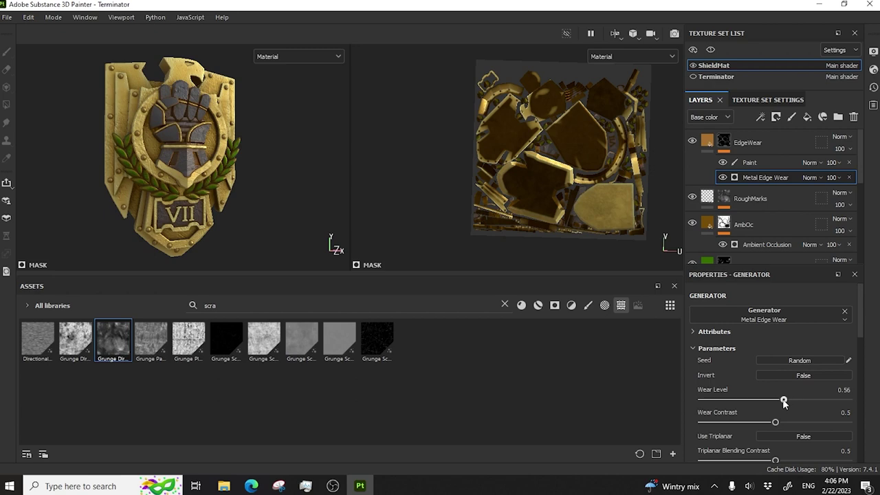
{"action": "left_click_drag", "start_coordinate": [238, 151], "coordinate": [320, 144], "text": "alt"}
{"action": "scroll", "coordinate": [216, 177], "scroll_direction": "down", "scroll_amount": 3}
{"action": "left_click", "coordinate": [693, 77]}
{"action": "scroll", "coordinate": [265, 171], "scroll_direction": "down", "scroll_amount": 3}
{"action": "left_click_drag", "start_coordinate": [264, 172], "coordinate": [257, 197], "text": "alt"}
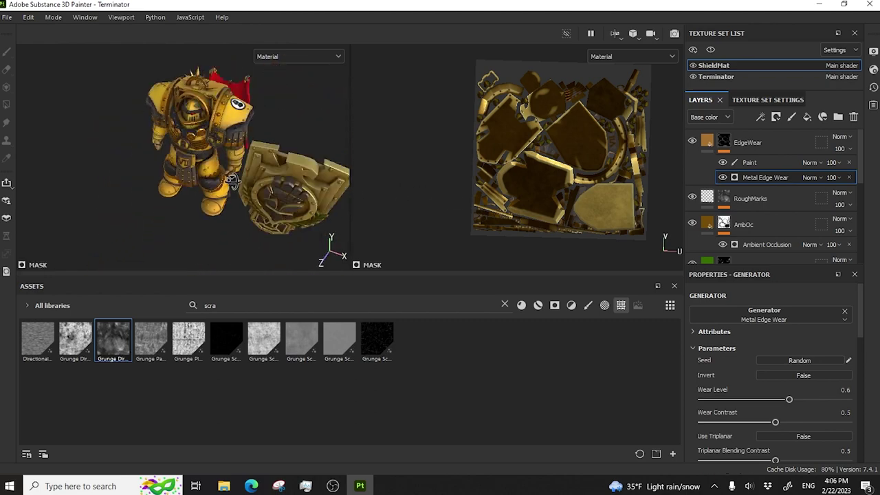
Step: Enlarge the 3D view and add a paint layer named BulletHoles above EdgeWear
{"action": "left_click_drag", "start_coordinate": [333, 274], "coordinate": [348, 379]}
{"action": "left_click_drag", "start_coordinate": [351, 240], "coordinate": [624, 199]}
{"action": "scroll", "coordinate": [565, 174], "scroll_direction": "up", "scroll_amount": 3}
{"action": "mouse_move", "coordinate": [481, 172]}
{"action": "left_mouse_down", "text": "alt"}
{"action": "mouse_move", "coordinate": [378, 209]}
{"action": "mouse_move", "coordinate": [440, 154]}
{"action": "left_mouse_up", "text": "alt"}
{"action": "left_click", "coordinate": [724, 142]}
{"action": "left_click", "coordinate": [791, 118]}
{"action": "double_click", "coordinate": [732, 142]}
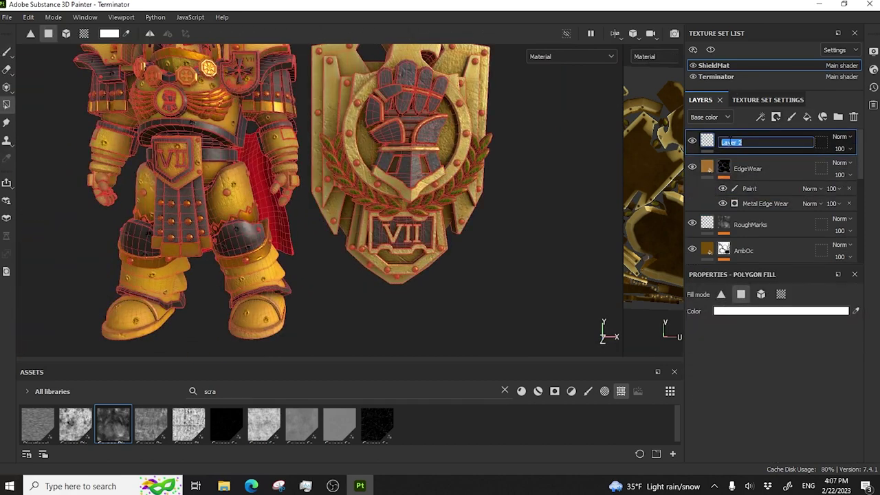
Step: Find the bullet impact brush by searching the brushes for "bull" and limit its material to the height channel
{"action": "left_click", "coordinate": [7, 52]}
{"action": "middle_click_drag", "start_coordinate": [419, 183], "coordinate": [361, 228], "text": "alt"}
{"action": "left_click", "coordinate": [588, 391]}
{"action": "left_click", "coordinate": [506, 387]}
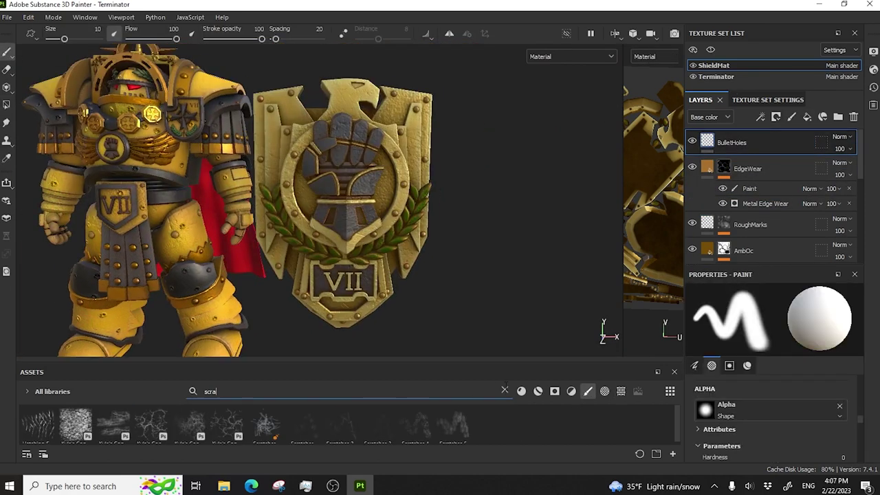
{"action": "scroll", "coordinate": [712, 419], "scroll_direction": "down", "scroll_amount": 3}
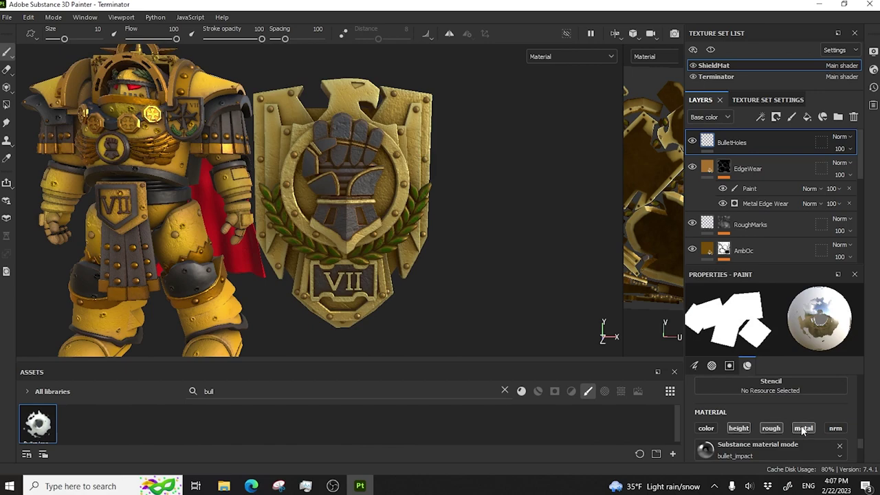
{"action": "left_click", "coordinate": [803, 429]}
{"action": "scroll", "coordinate": [428, 144], "scroll_direction": "up", "scroll_amount": 5}
{"action": "scroll", "coordinate": [437, 193], "scroll_direction": "down", "scroll_amount": 5}
{"action": "left_click", "coordinate": [771, 428]}
{"action": "scroll", "coordinate": [427, 145], "scroll_direction": "up", "scroll_amount": 5}
Step: Stamp bullet holes on the BulletHoles layer across the shield's eagle head, fist, ring and gold panels
{"action": "left_click", "coordinate": [402, 114]}
{"action": "scroll", "coordinate": [340, 189], "scroll_direction": "down", "scroll_amount": 3}
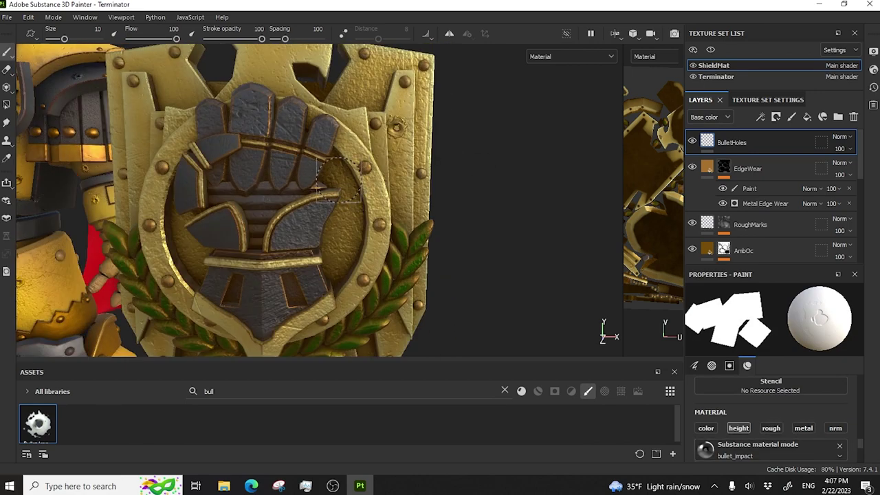
{"action": "scroll", "coordinate": [337, 187], "scroll_direction": "down", "scroll_amount": 2}
{"action": "middle_click_drag", "start_coordinate": [279, 274], "coordinate": [349, 207], "text": "alt"}
{"action": "left_click", "coordinate": [349, 185]}
{"action": "left_click_drag", "start_coordinate": [349, 185], "coordinate": [405, 189], "text": "alt"}
{"action": "left_click", "coordinate": [254, 113]}
{"action": "left_click", "coordinate": [289, 157]}
{"action": "left_click_drag", "start_coordinate": [289, 158], "coordinate": [237, 138], "text": "alt"}
{"action": "scroll", "coordinate": [332, 257], "scroll_direction": "down", "scroll_amount": 5}
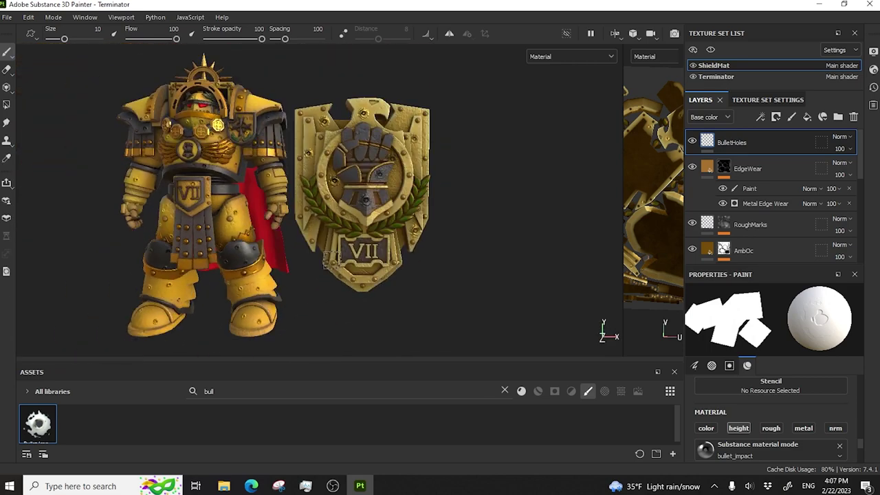
{"action": "left_click_drag", "start_coordinate": [333, 207], "coordinate": [473, 153], "text": "alt"}
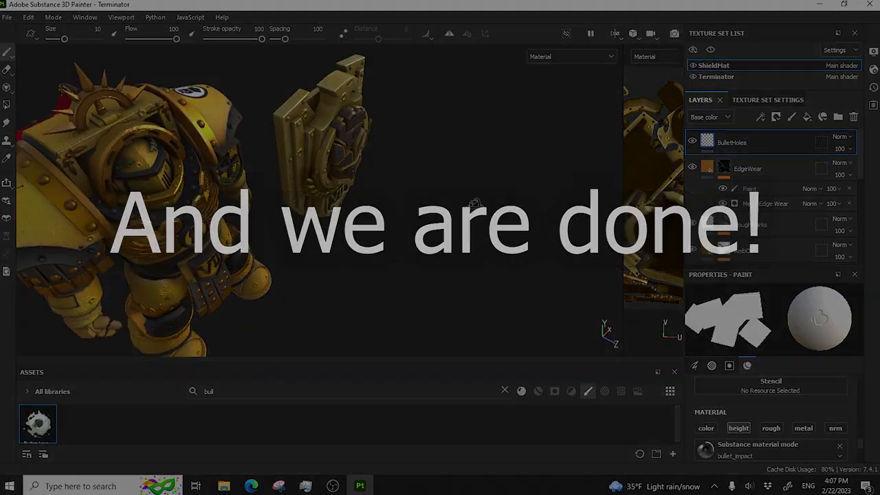